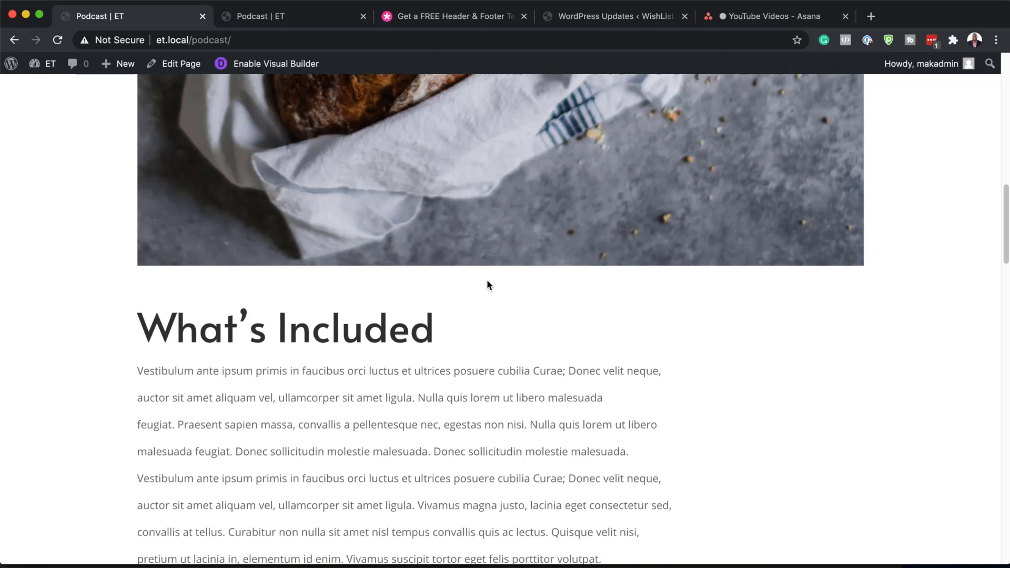
pyautogui.scroll(-20, 488, 284)
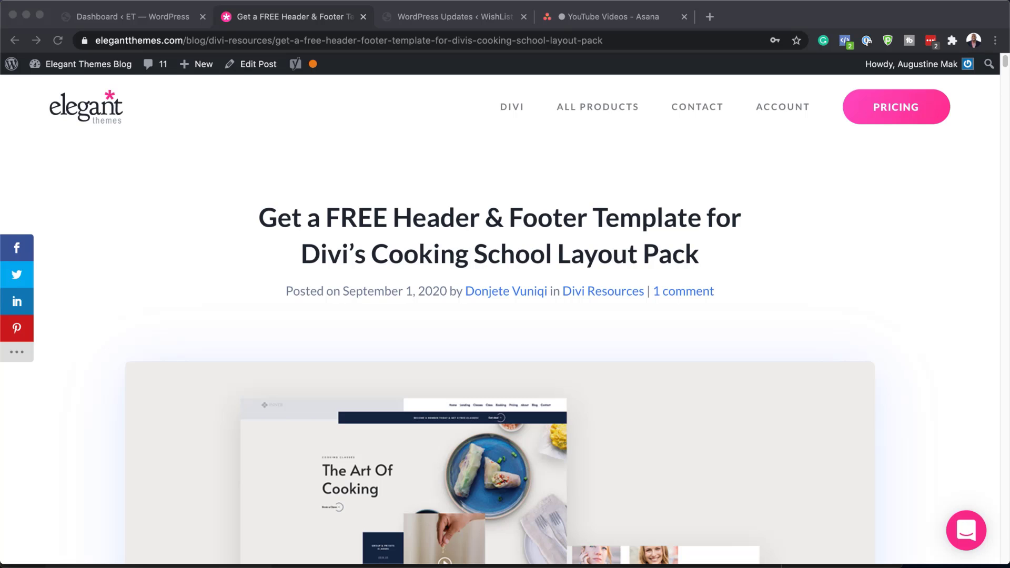
# Scroll down the Elegant Themes blog post to the free template download form
pyautogui.scroll(-2, 500, 376)
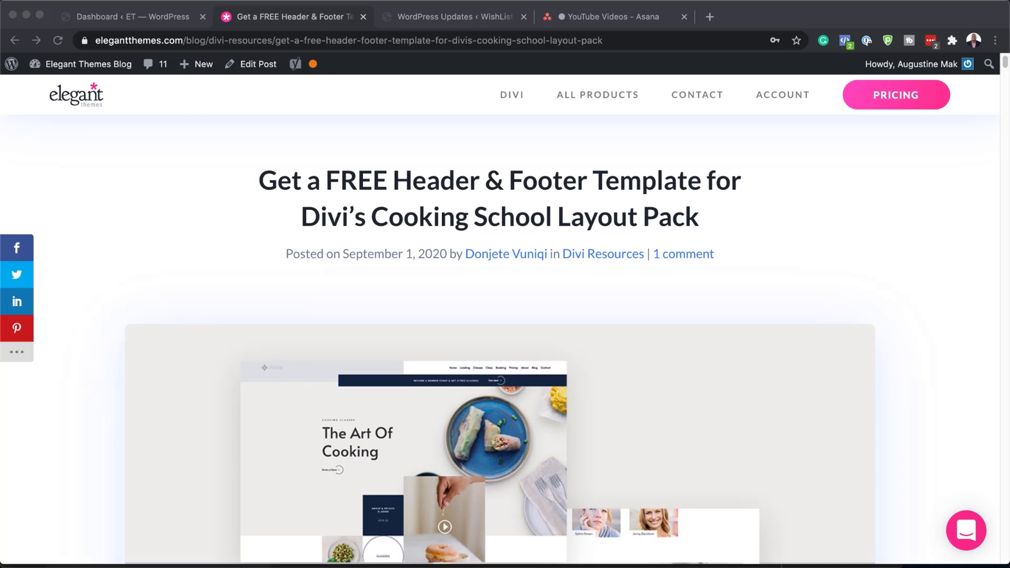
pyautogui.scroll(-10, 500, 339)
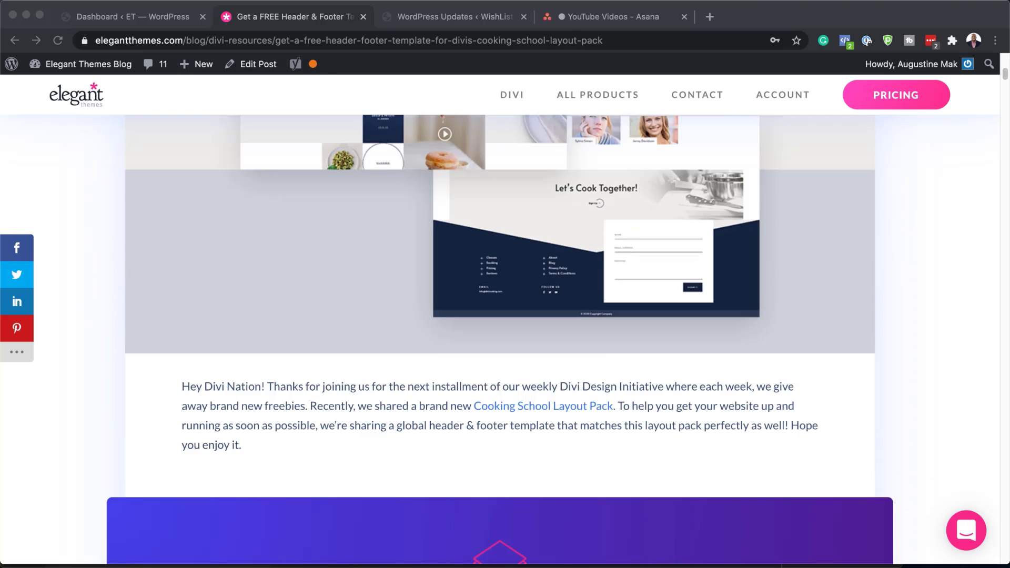
pyautogui.scroll(-10, 500, 339)
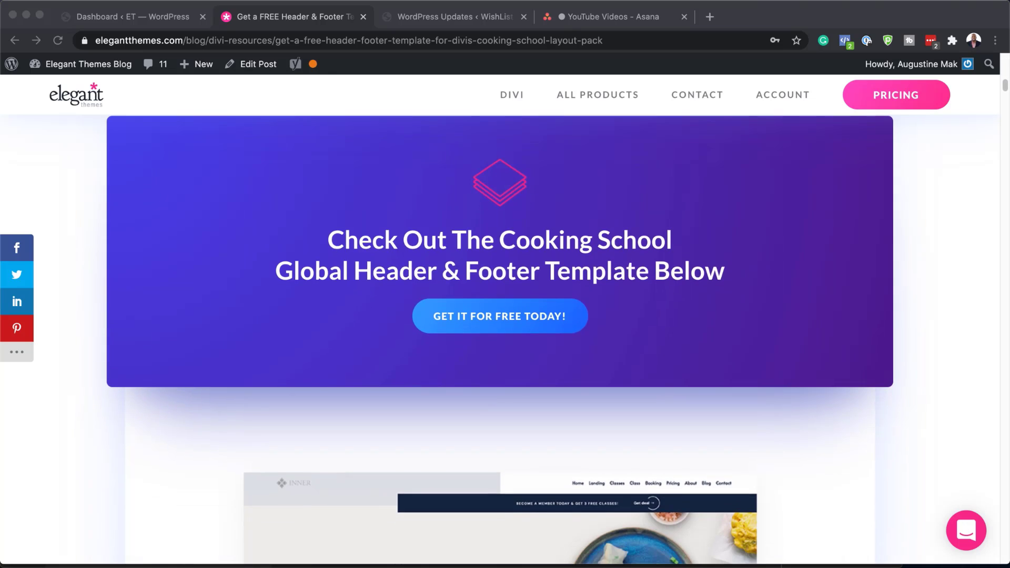
pyautogui.click(501, 318)
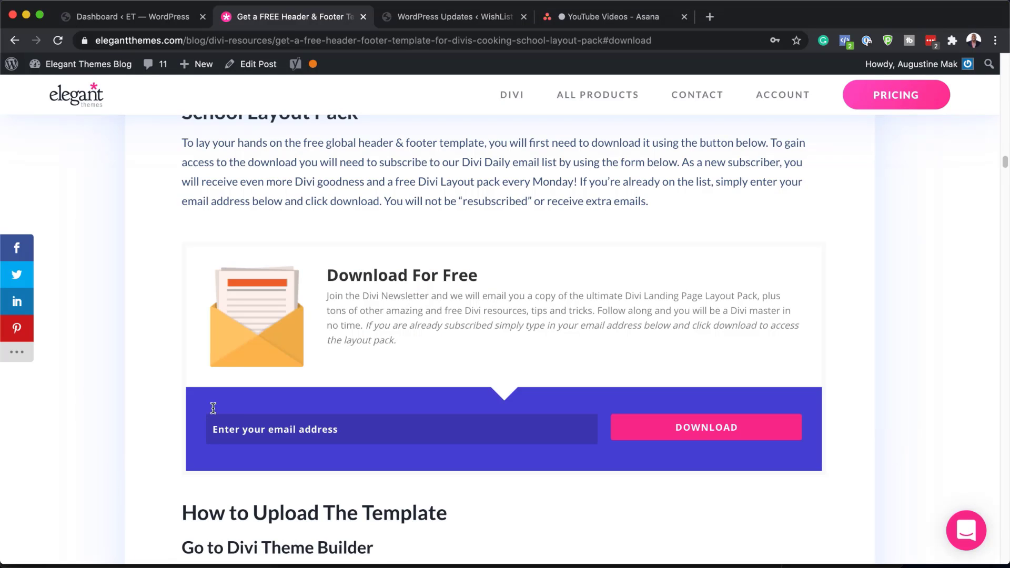
# Submit an e-mail address and download the Cooking School header and footer template zip
pyautogui.click(268, 430)
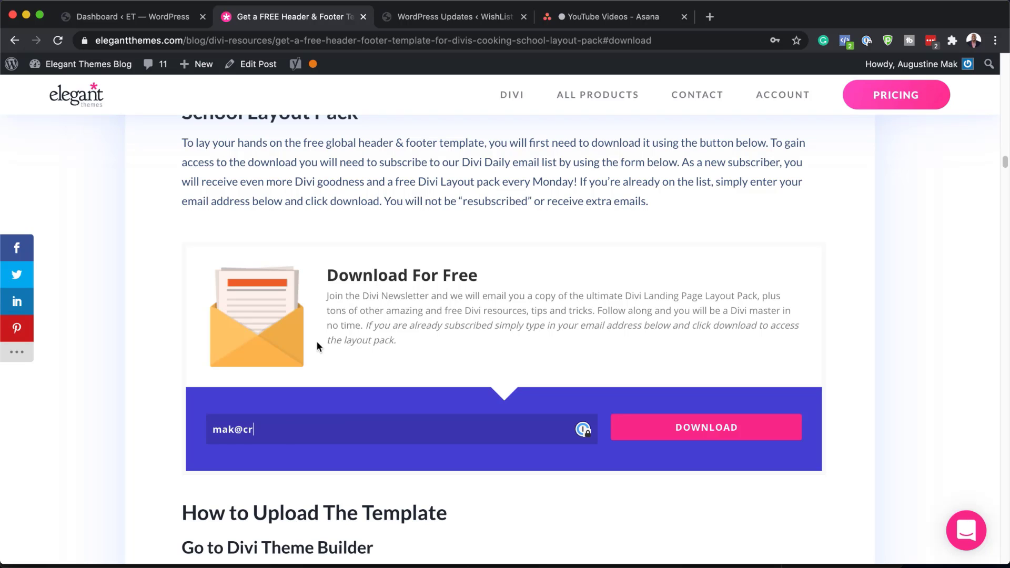
pyautogui.click(647, 435)
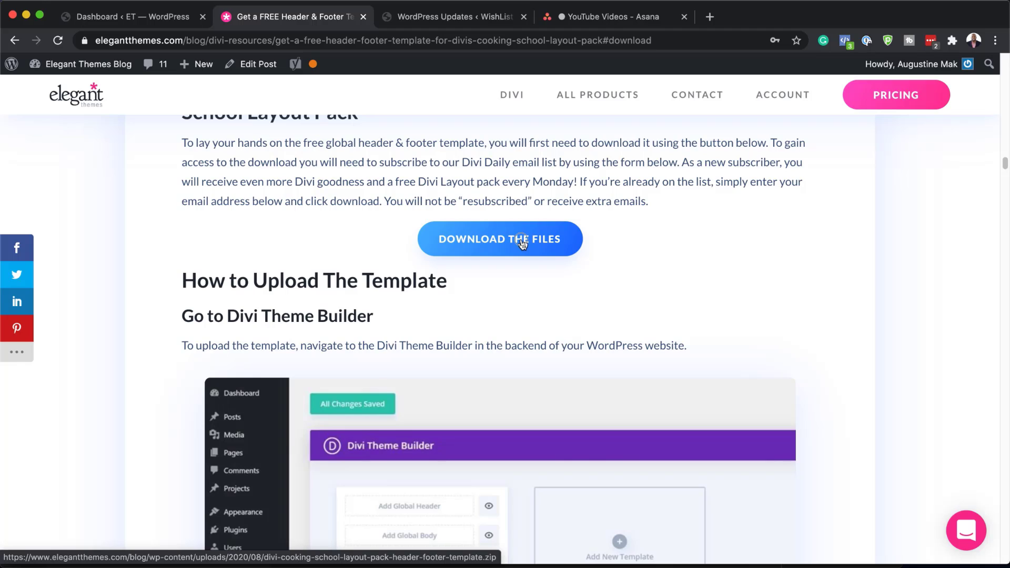
pyautogui.click(523, 240)
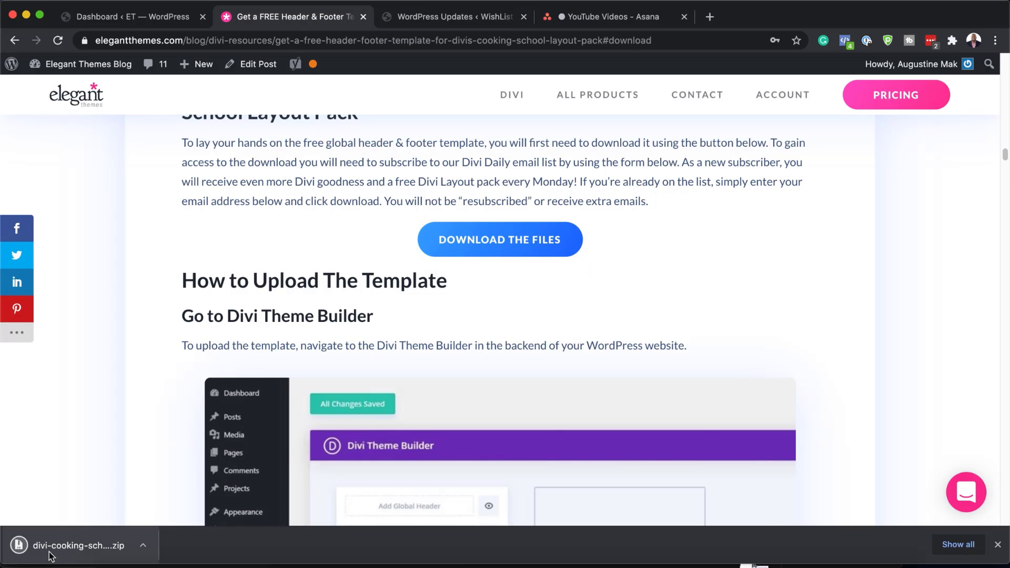
# Reveal the downloaded zip in Finder, extract it, and expand the folder to show the .json file
pyautogui.click(145, 546)
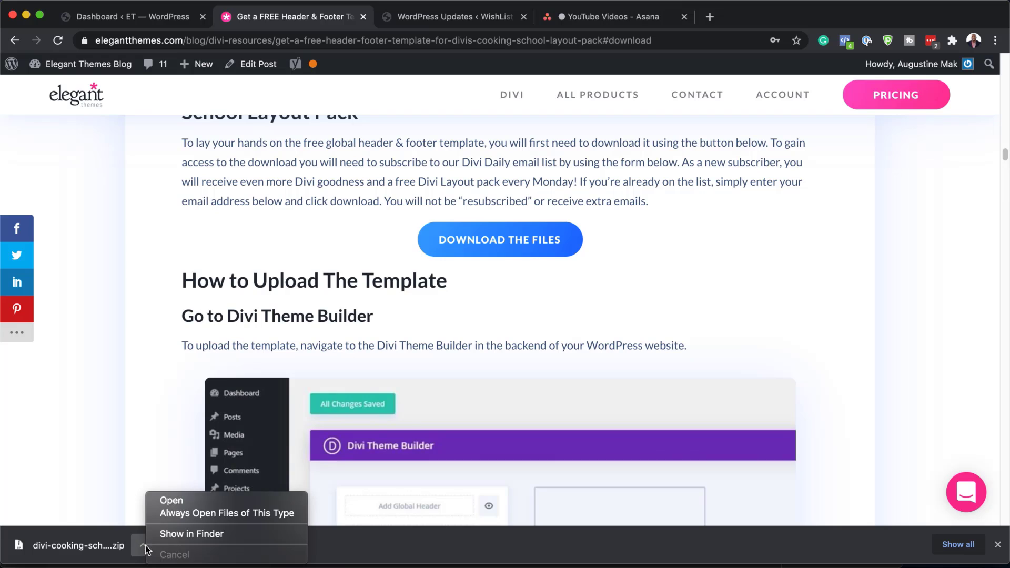
pyautogui.click(187, 535)
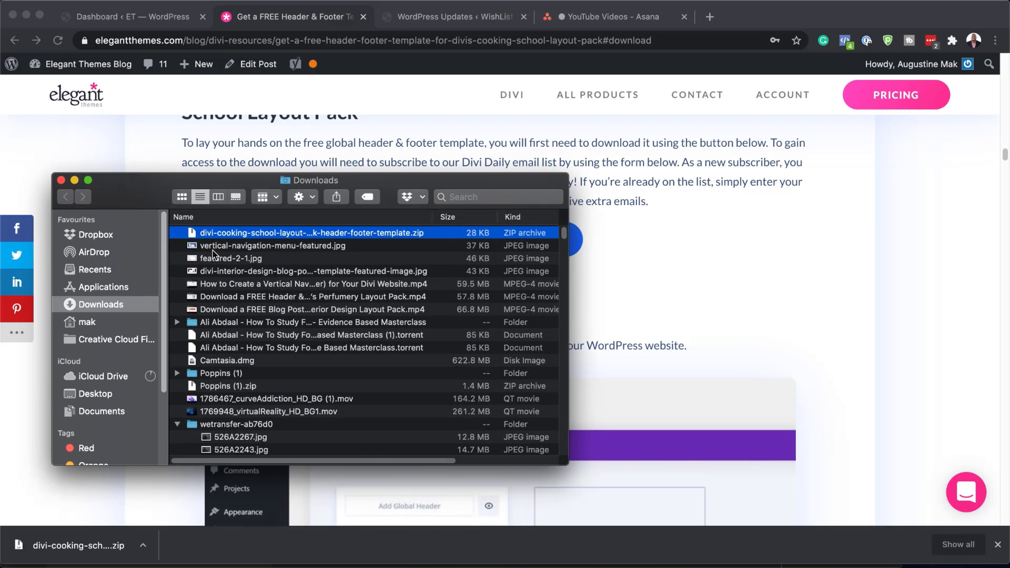
pyautogui.doubleClick(193, 233)
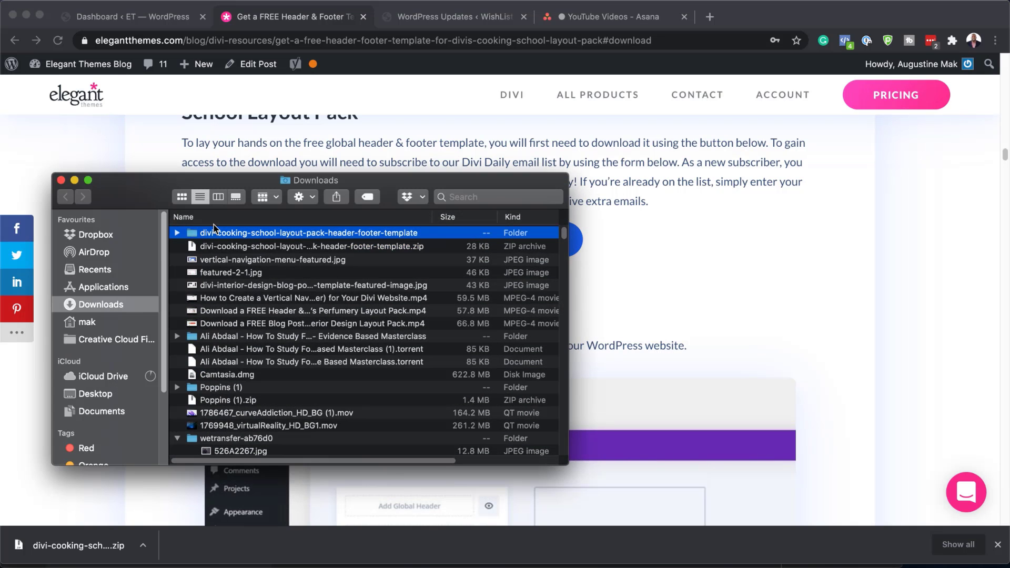
pyautogui.click(178, 233)
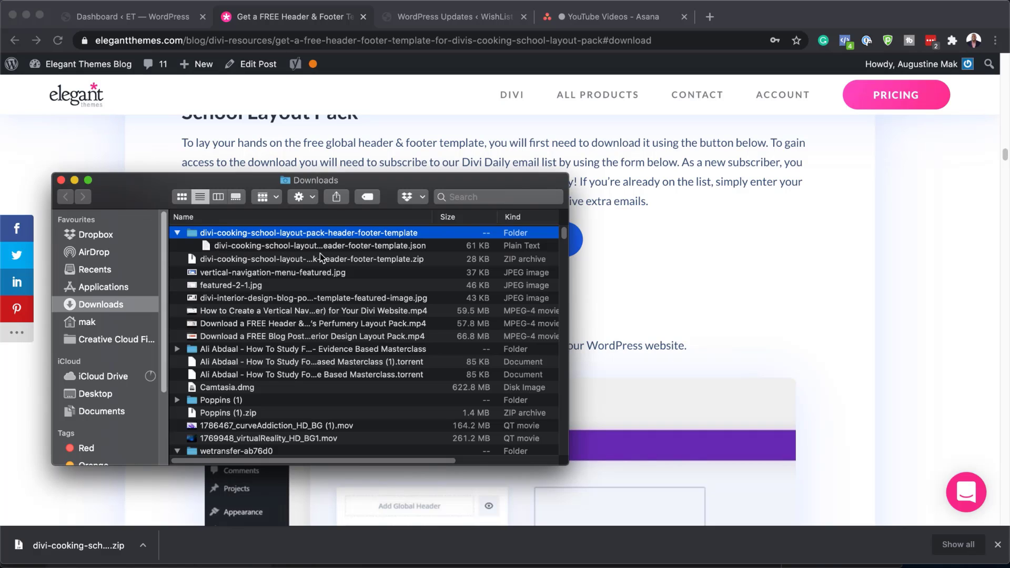
pyautogui.moveTo(386, 182); pyautogui.dragTo(0, 274)
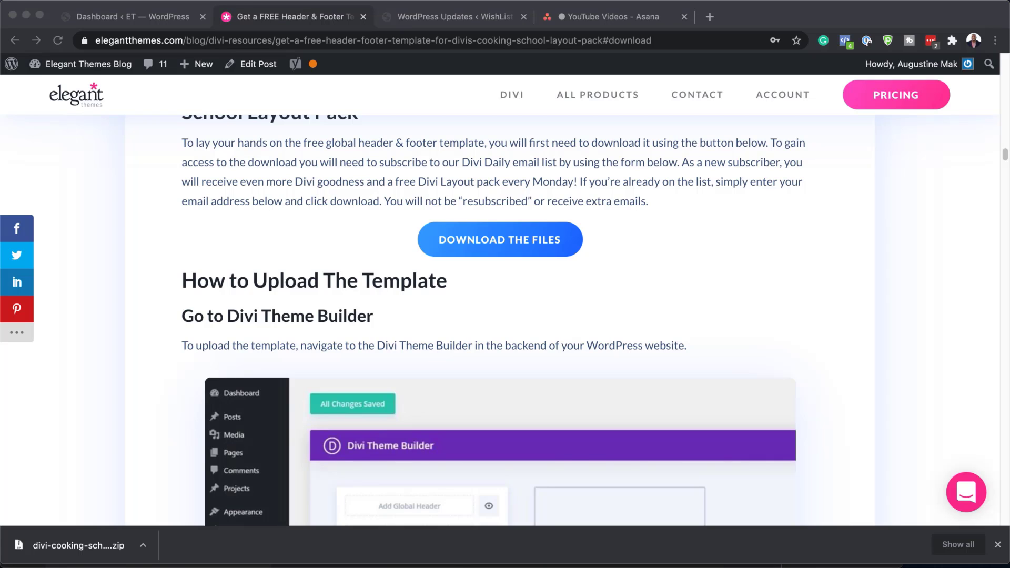
# Go from the site dashboard to the Divi Theme Builder
pyautogui.click(165, 16)
pyautogui.moveTo(74, 394)
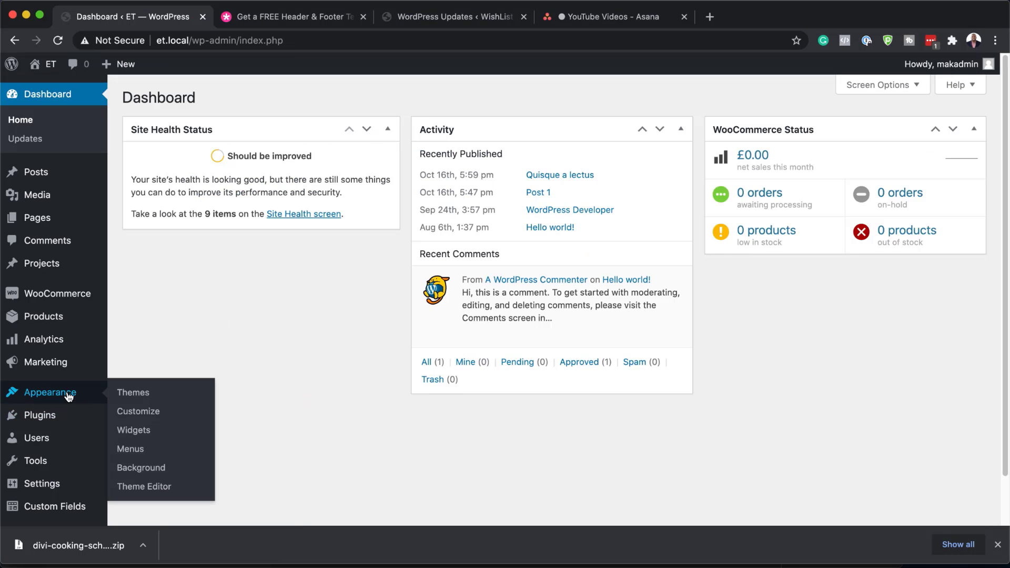
pyautogui.scroll(-2, 75, 393)
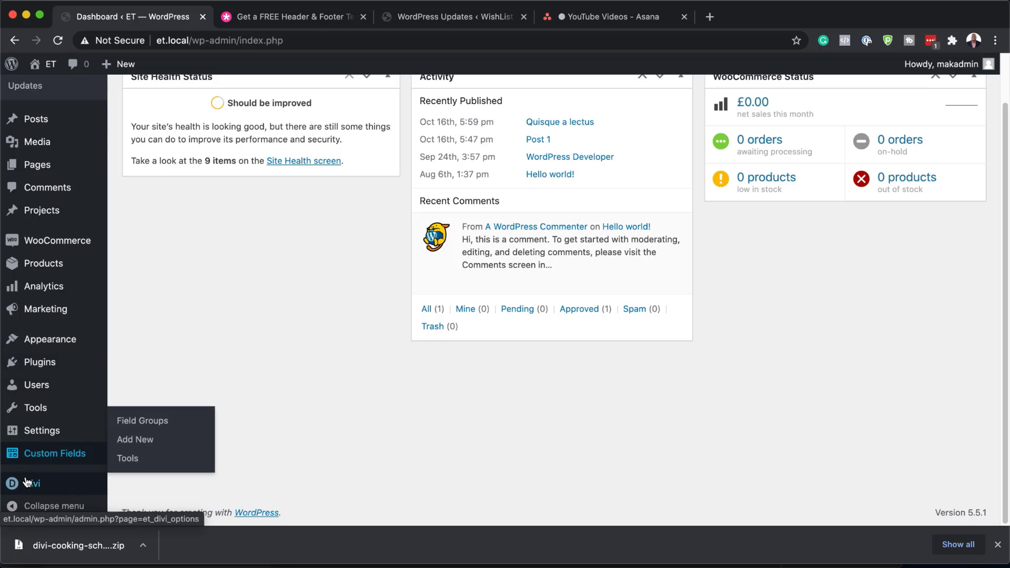
pyautogui.moveTo(58, 488)
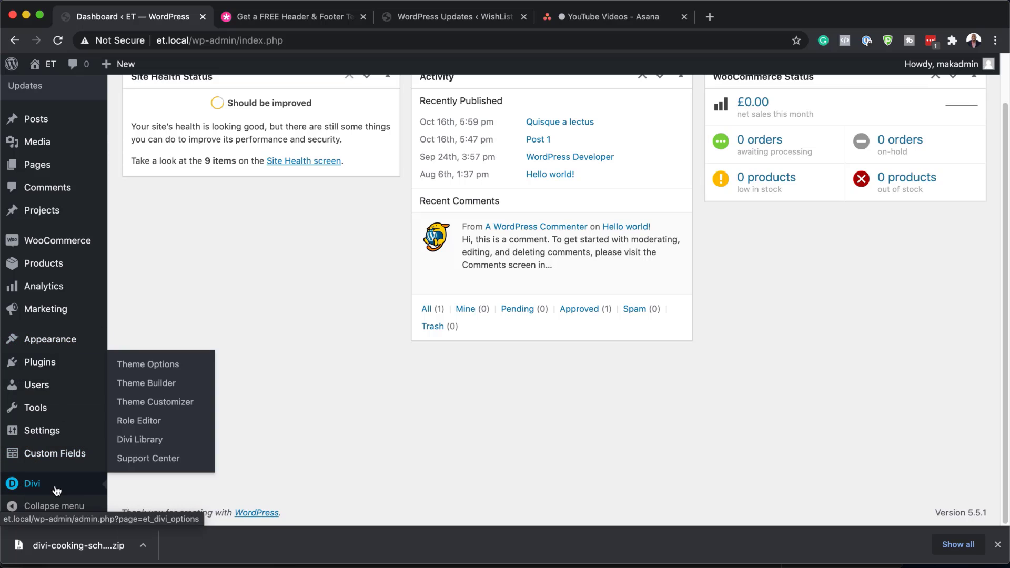
pyautogui.click(153, 383)
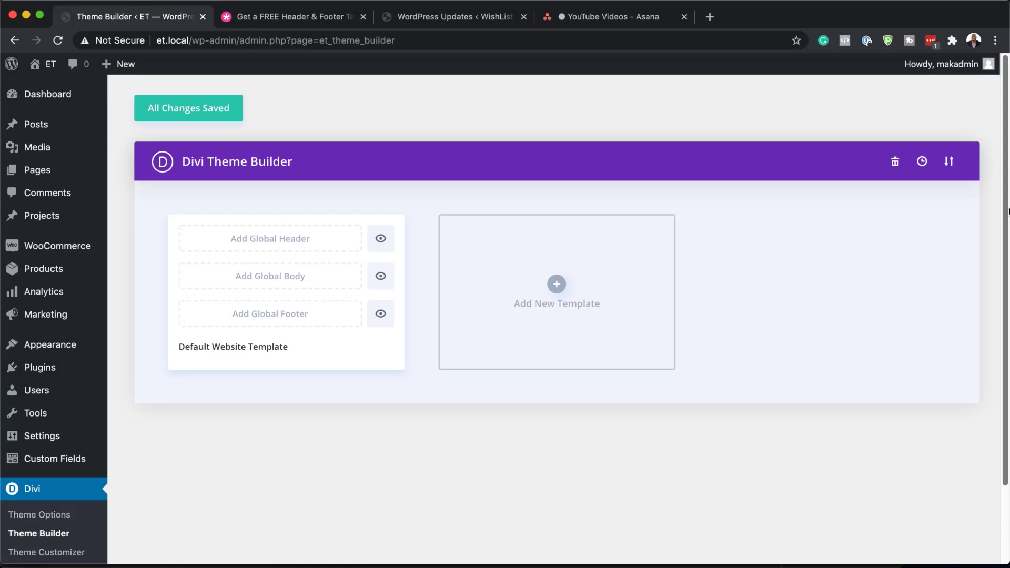
# Import the Cooking School template .json through Portability's Import tab
pyautogui.click(949, 163)
pyautogui.click(458, 243)
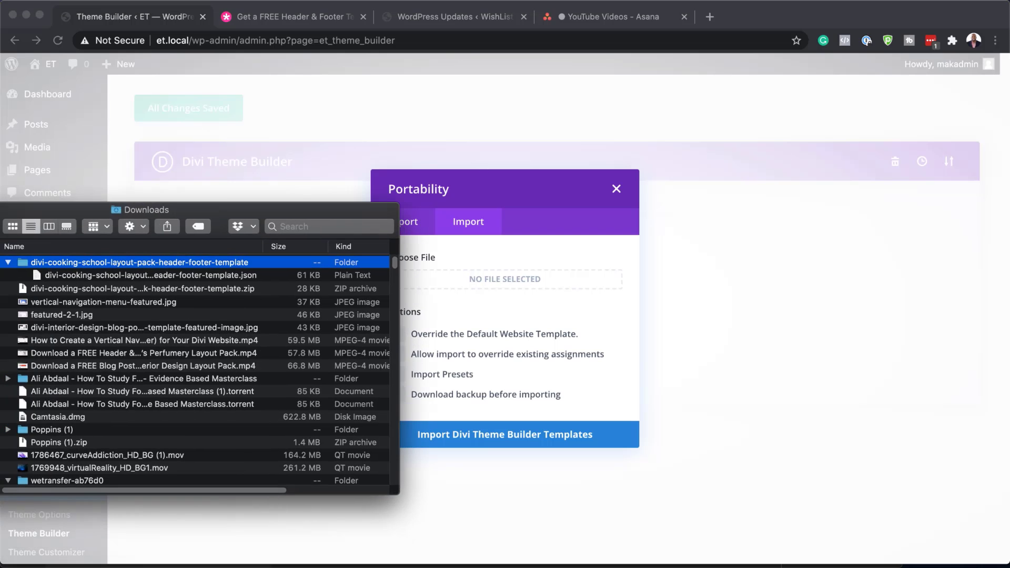
pyautogui.moveTo(27, 226); pyautogui.dragTo(58, 315)
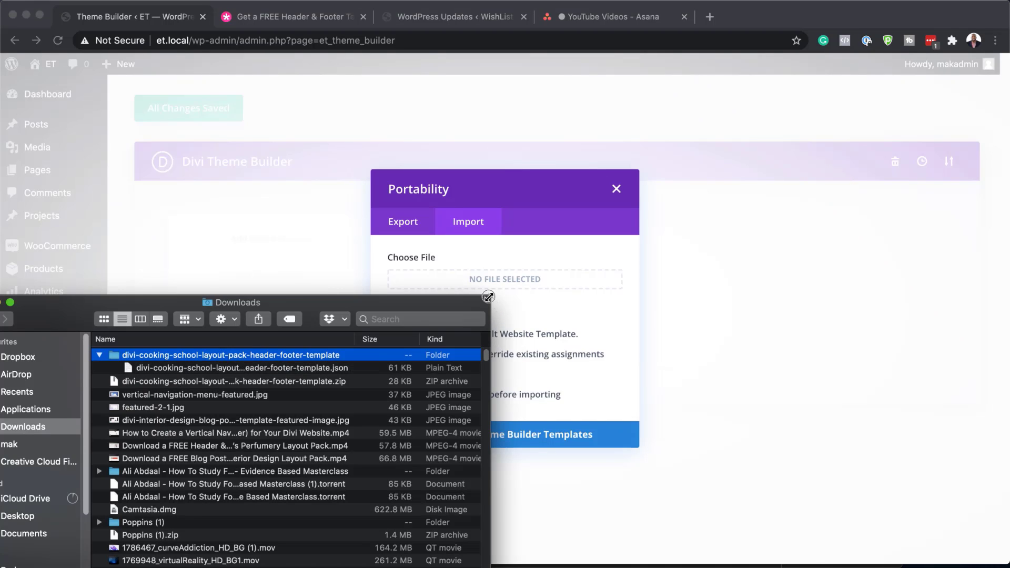
pyautogui.moveTo(488, 297); pyautogui.dragTo(314, 196)
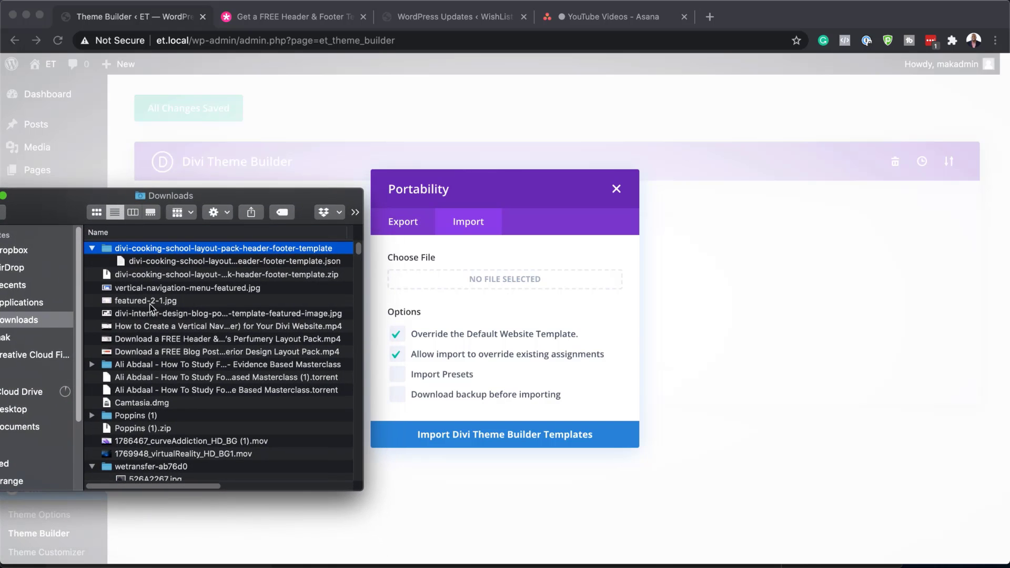
pyautogui.click(144, 262)
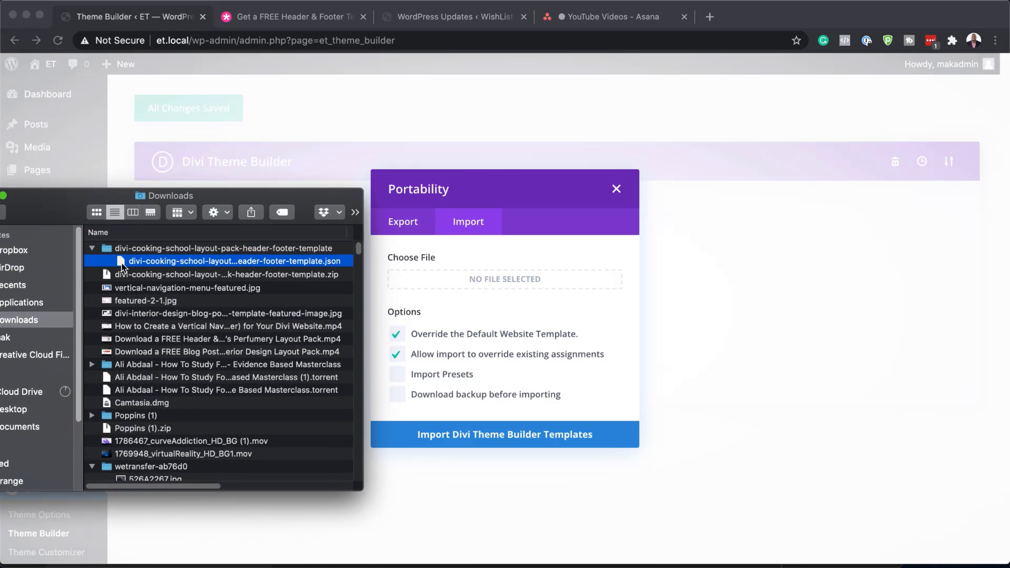
pyautogui.moveTo(121, 264); pyautogui.dragTo(461, 282)
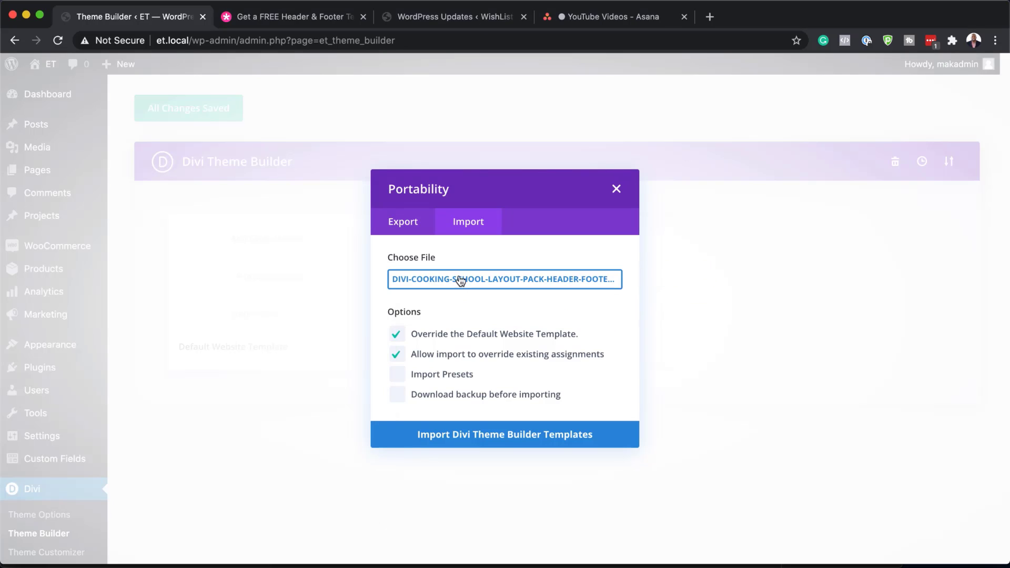
pyautogui.click(493, 439)
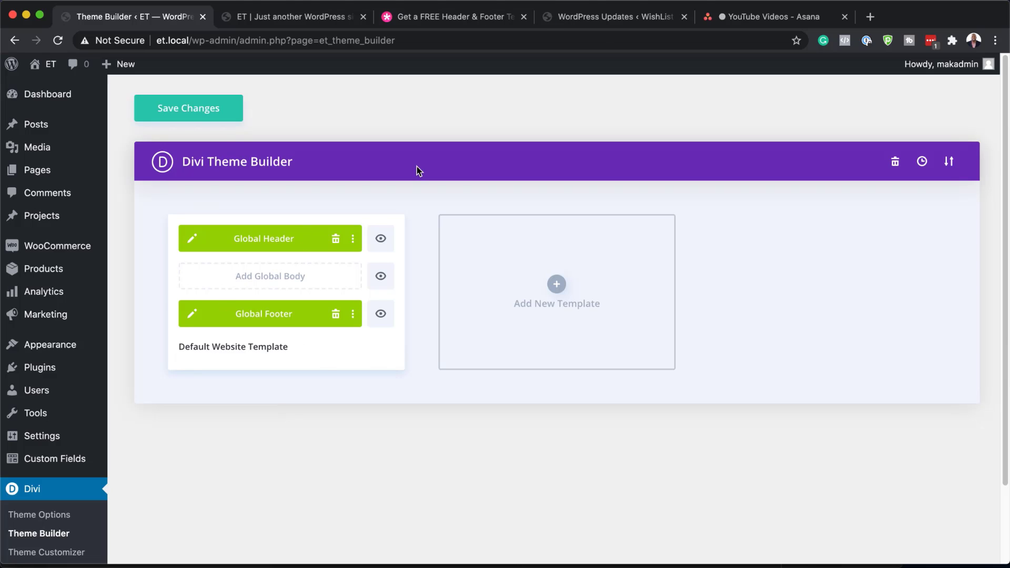
# Check the live front page, then return and save the imported header and footer templates
pyautogui.click(306, 24)
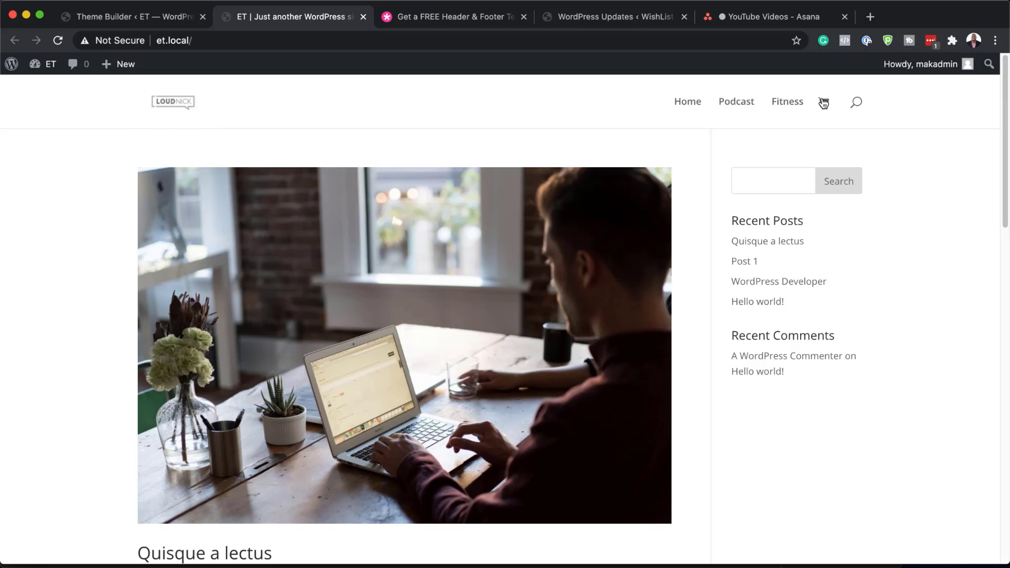
pyautogui.scroll(-15, 389, 375)
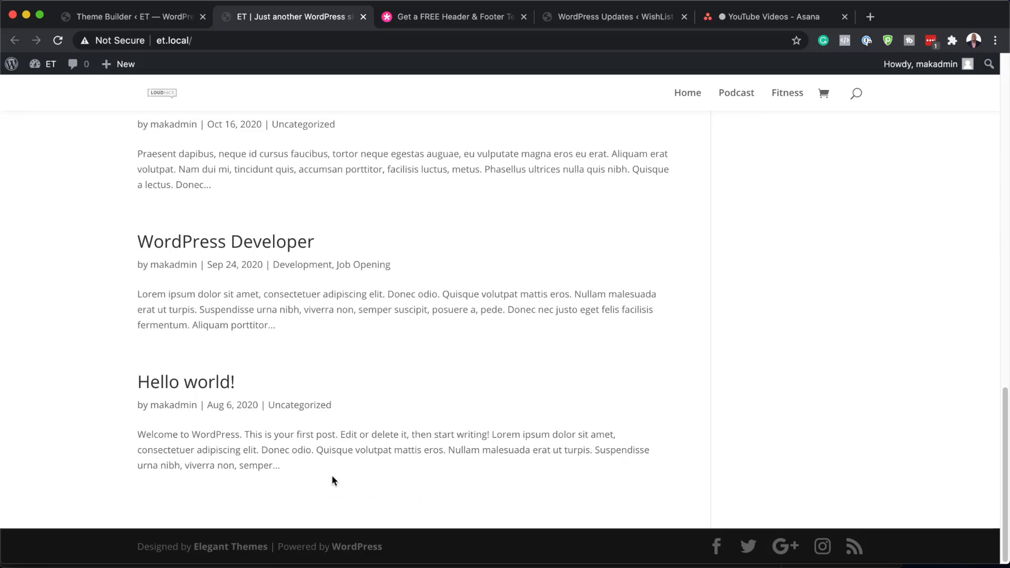
pyautogui.click(138, 20)
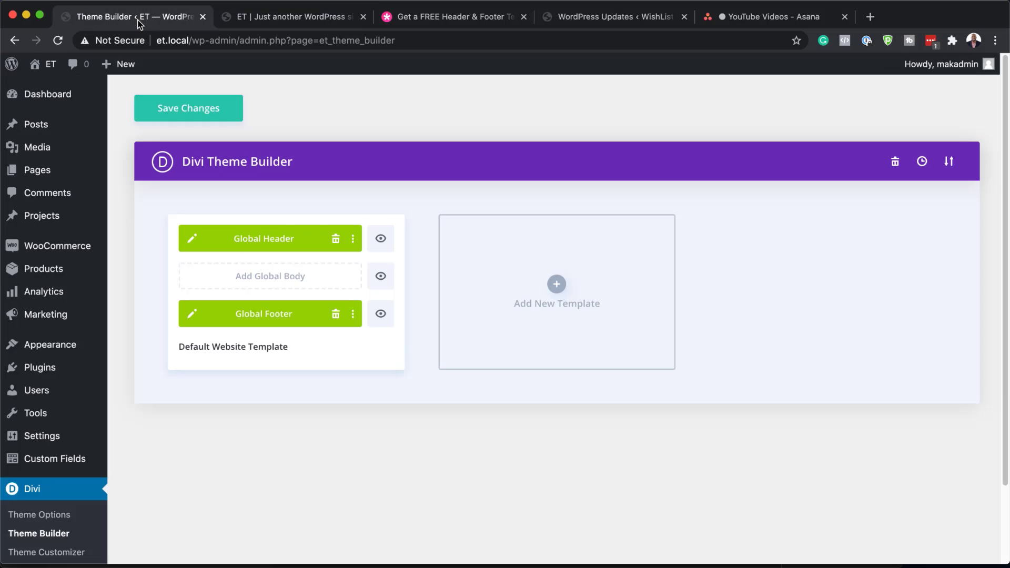
pyautogui.click(188, 113)
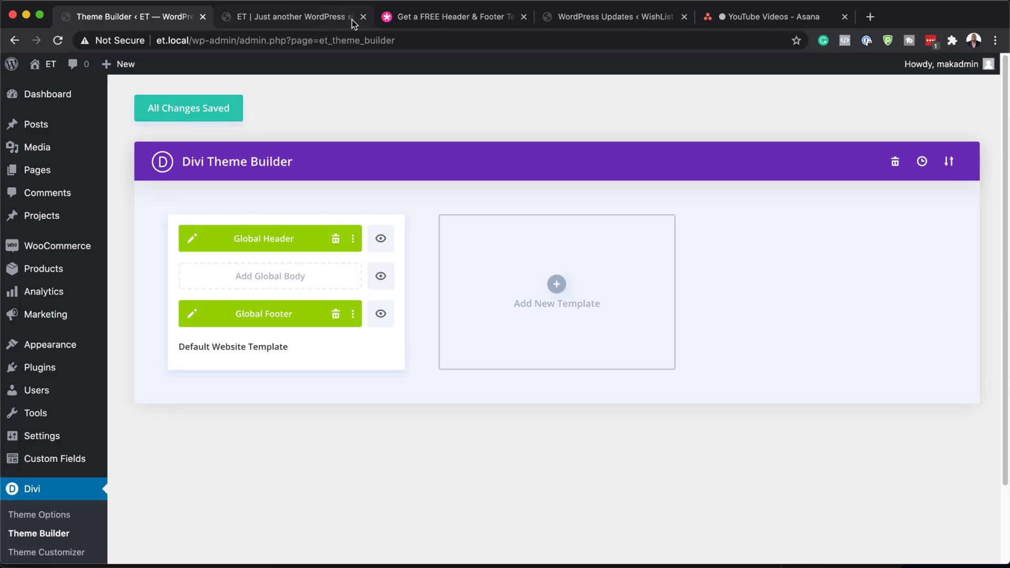
# Reload the front page to view the new header and footer, then return to Theme Builder
pyautogui.click(312, 20)
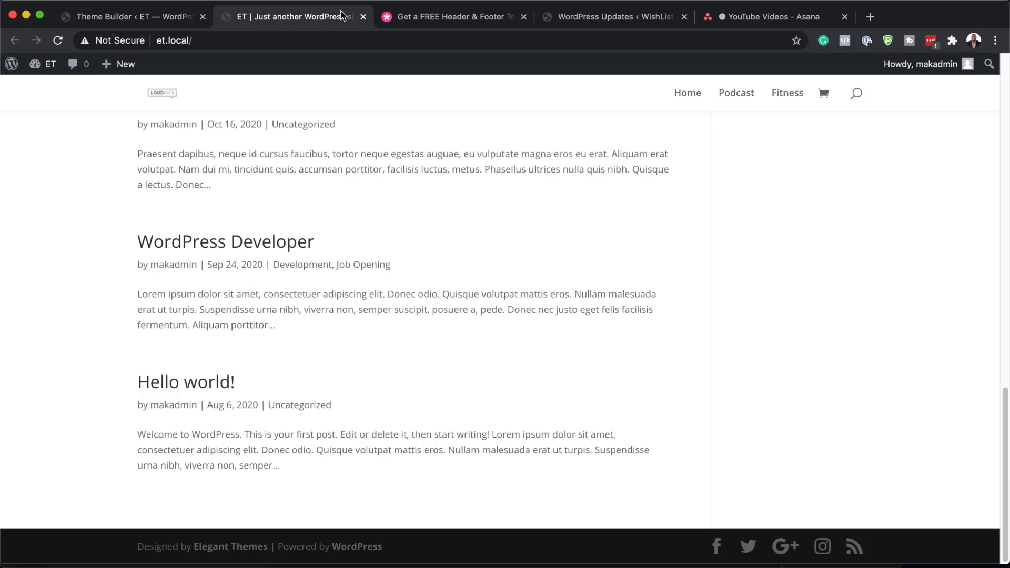
pyautogui.click(58, 41)
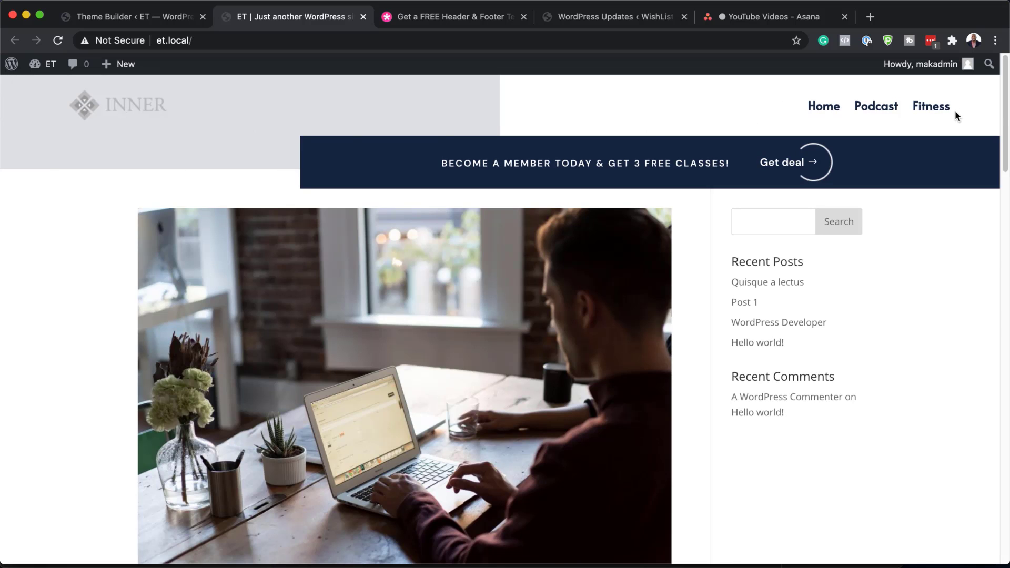
pyautogui.scroll(-15, 421, 340)
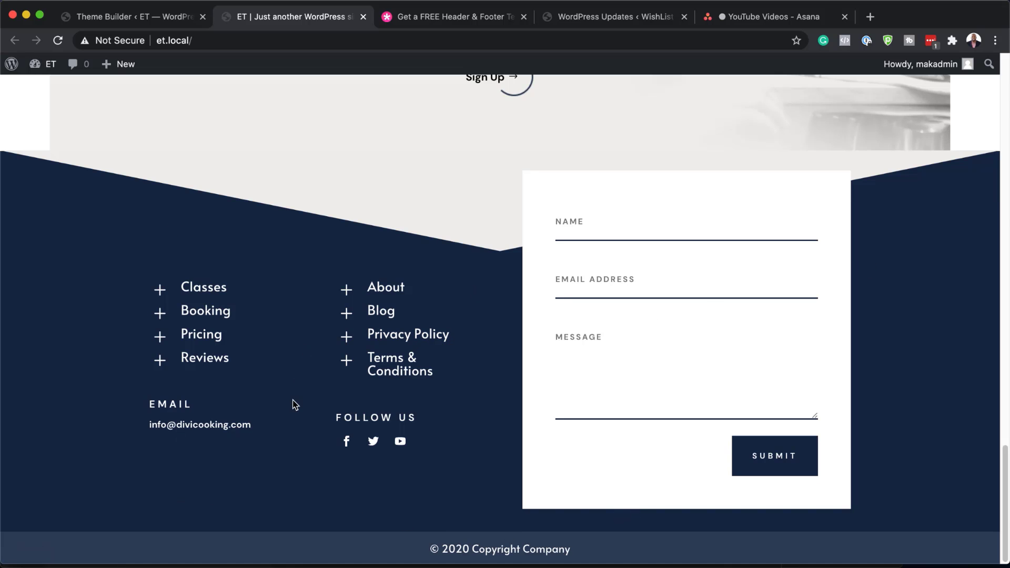
pyautogui.press('super+r')
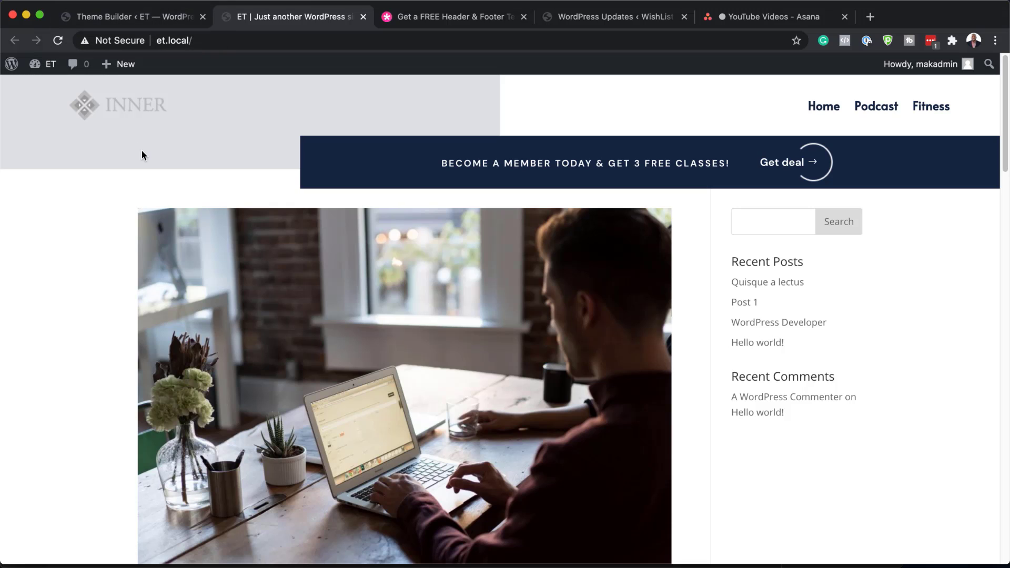
pyautogui.click(151, 20)
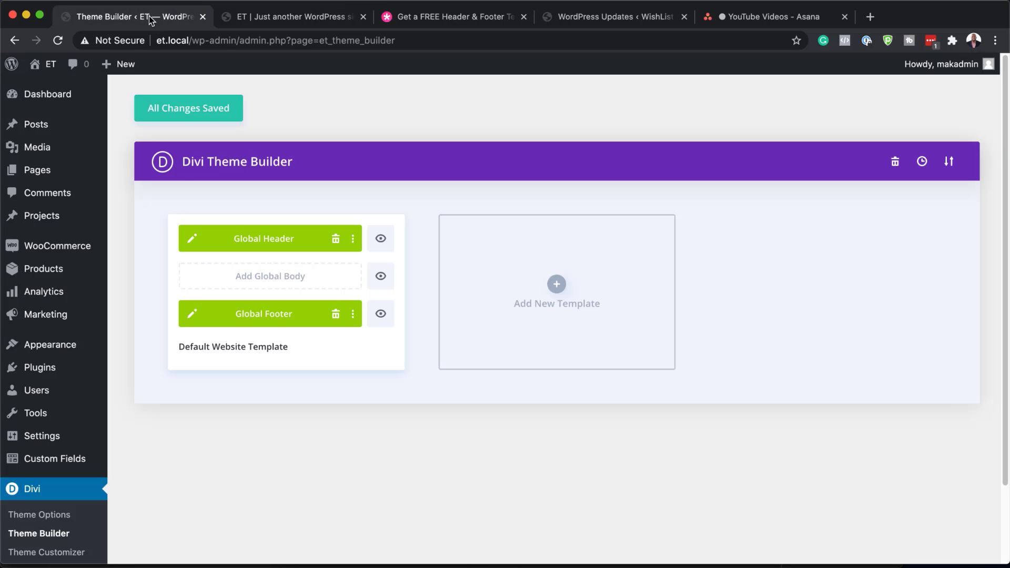
# Edit the Global Header layout and view only its section's modified background gradient styles
pyautogui.click(191, 240)
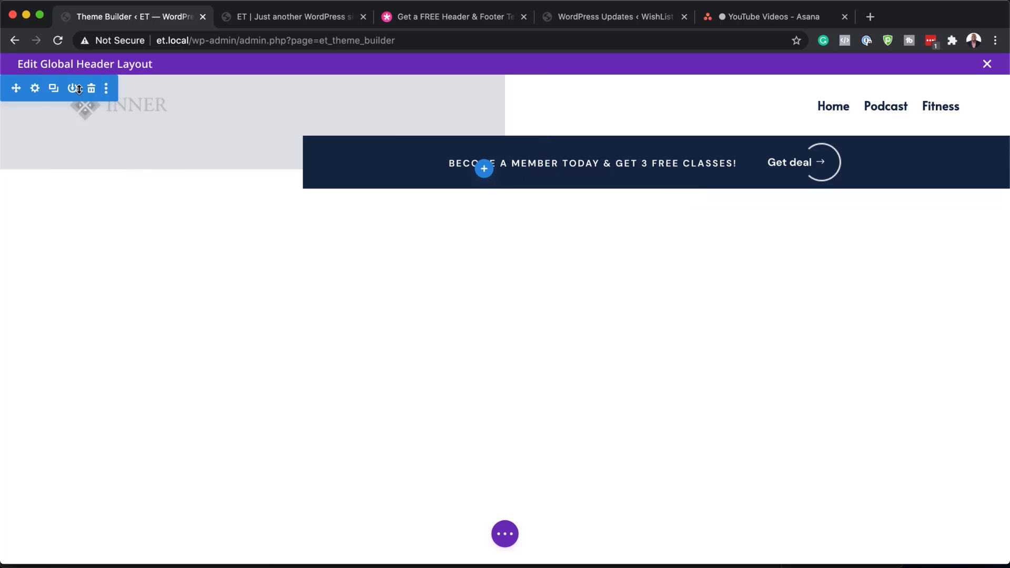
pyautogui.click(36, 90)
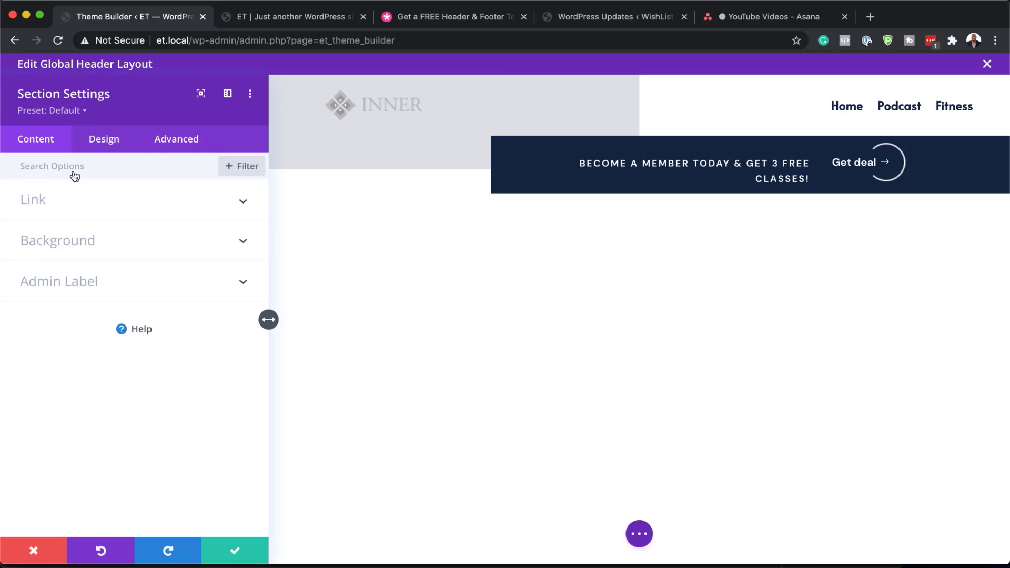
pyautogui.click(250, 96)
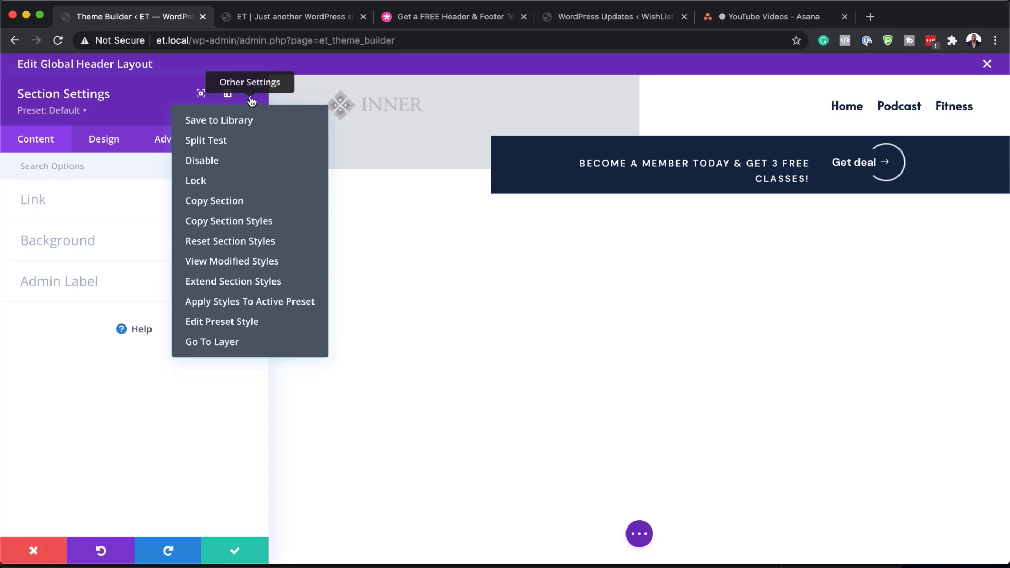
pyautogui.click(241, 266)
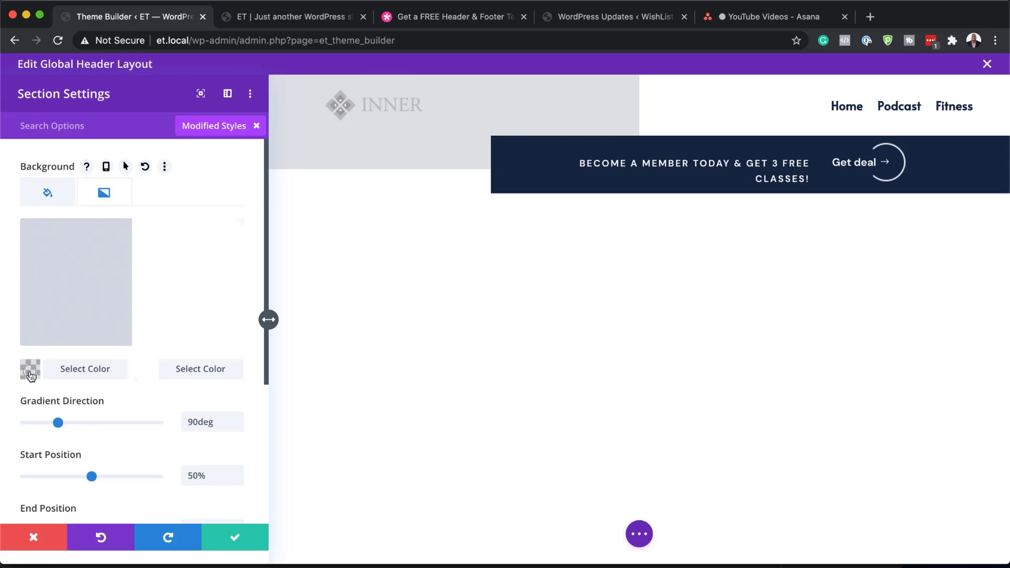
# Try a fully opaque purple as the header gradient's start colour
pyautogui.click(30, 375)
pyautogui.click(73, 303)
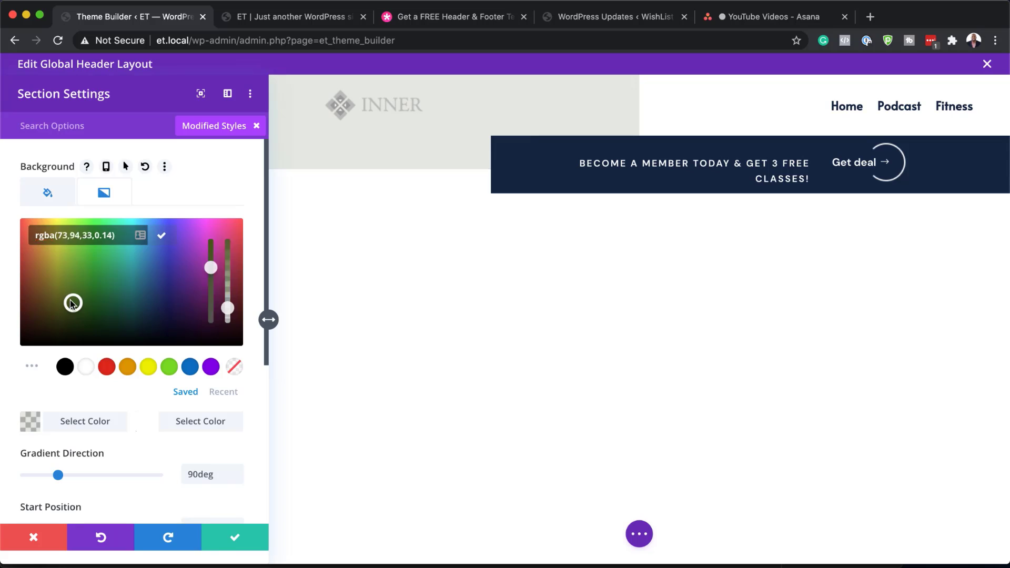
pyautogui.click(30, 333)
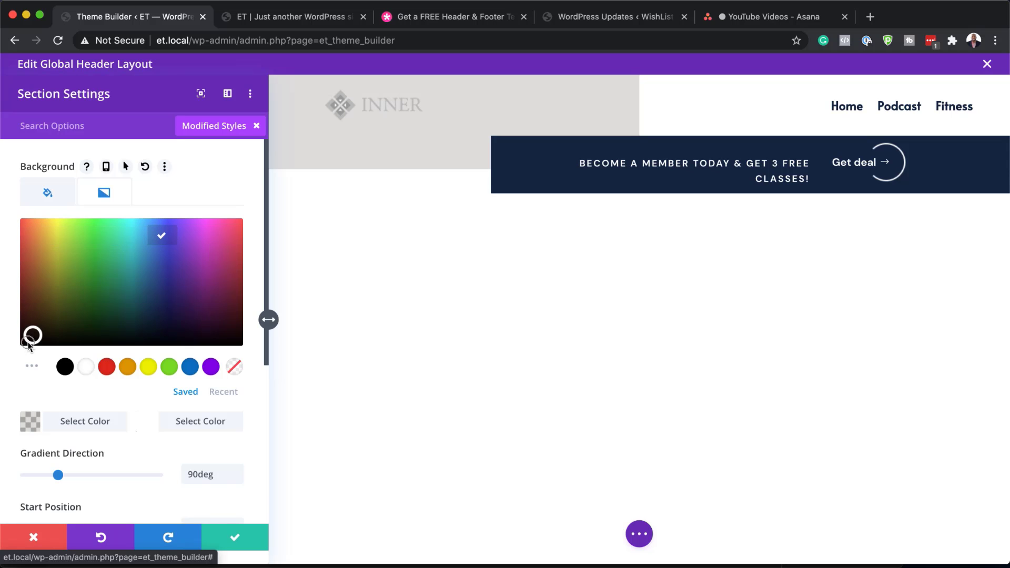
pyautogui.moveTo(28, 343)
pyautogui.mouseDown()
pyautogui.moveTo(194, 299)
pyautogui.moveTo(186, 270)
pyautogui.mouseUp()
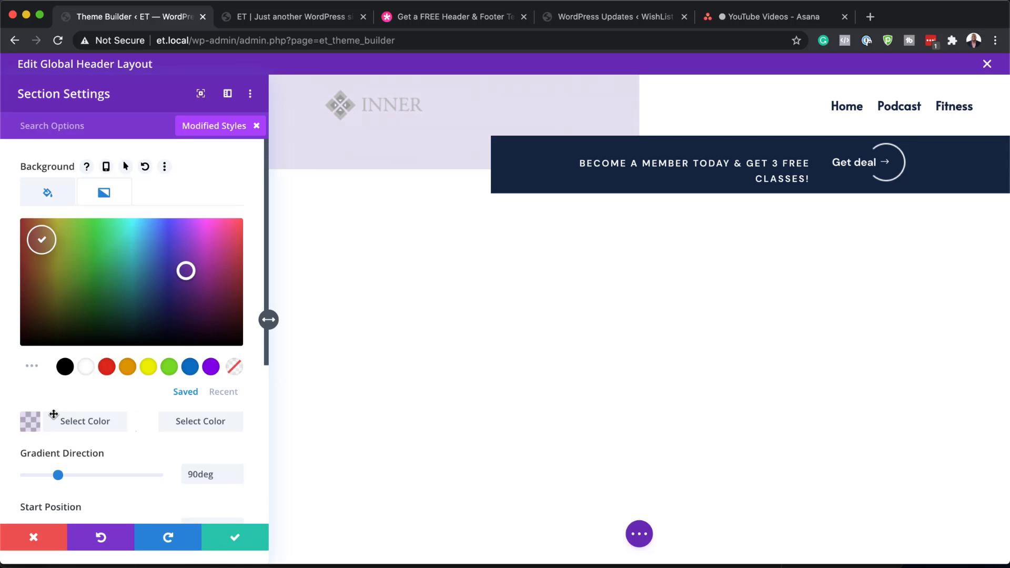
pyautogui.moveTo(228, 314); pyautogui.dragTo(231, 270)
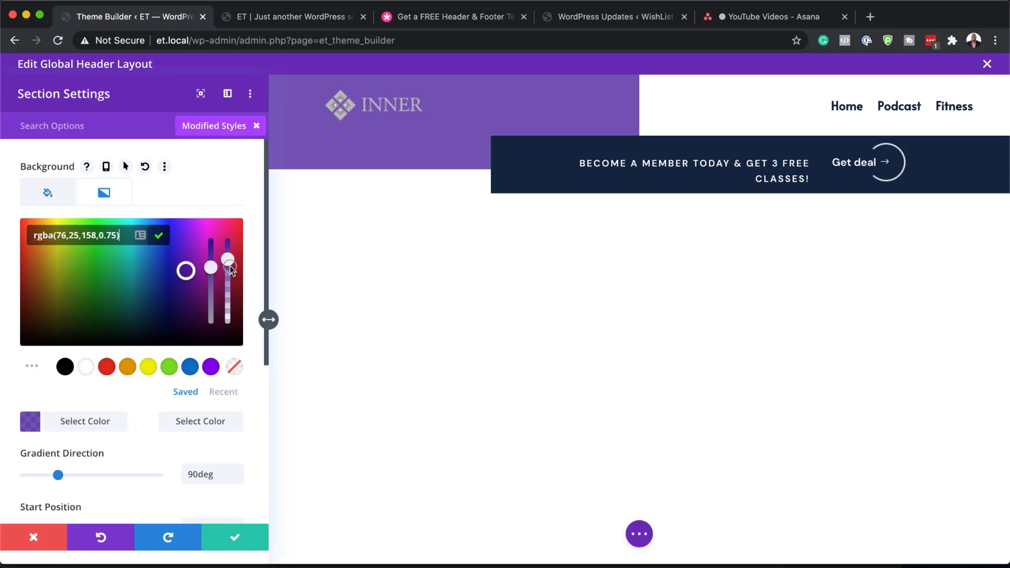
# Switch the gradient start colour to the saved red, then settle on yellow #edf000
pyautogui.click(108, 367)
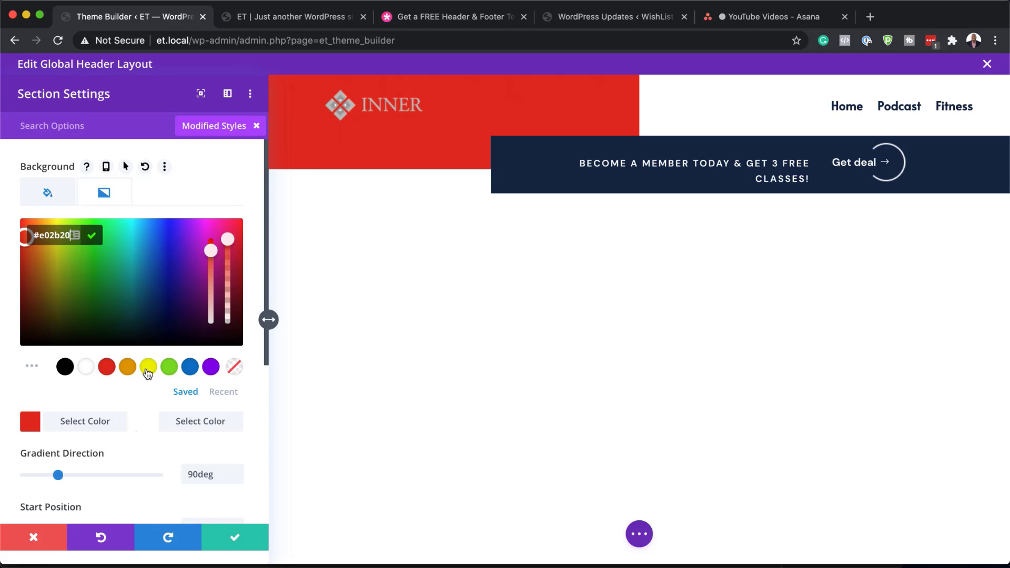
pyautogui.click(148, 368)
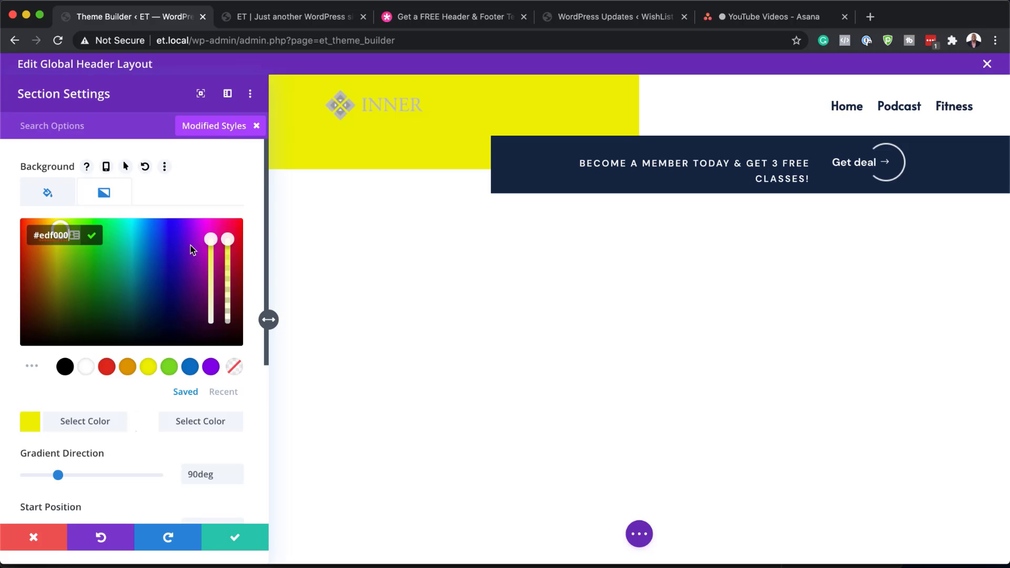
pyautogui.scroll(-1, 213, 298)
pyautogui.scroll(-4, 211, 296)
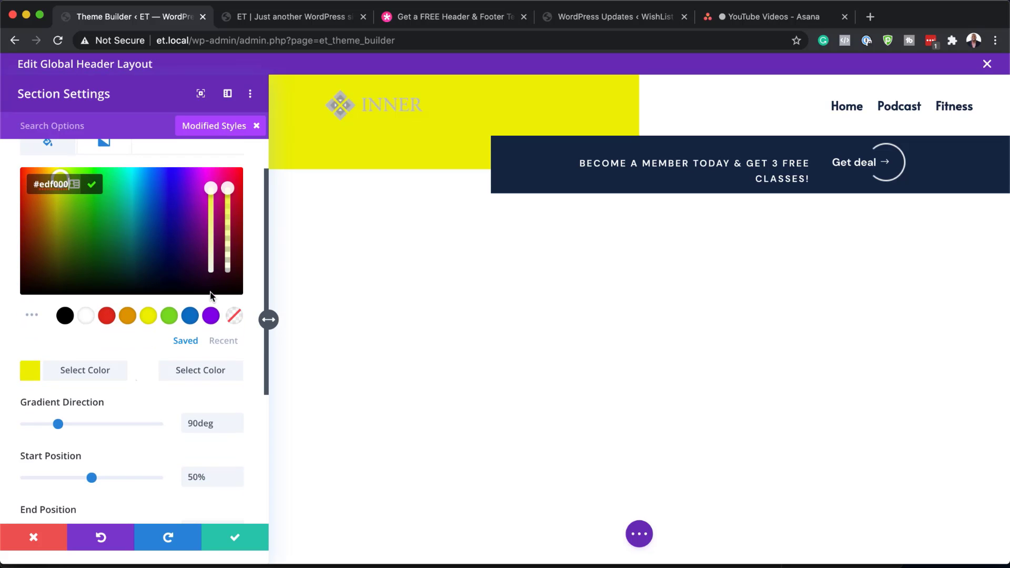
pyautogui.scroll(-3, 212, 297)
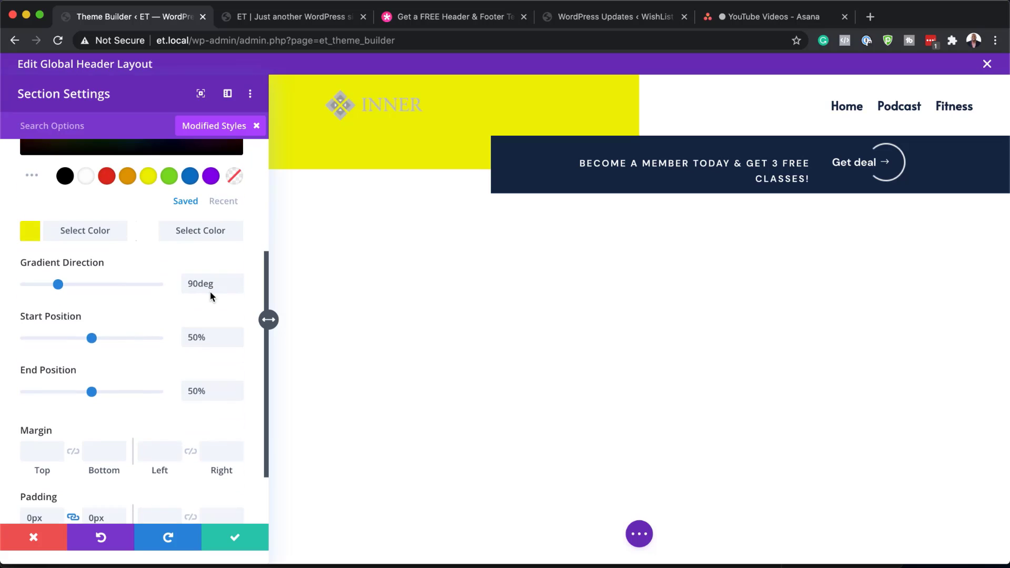
pyautogui.scroll(-3, 163, 321)
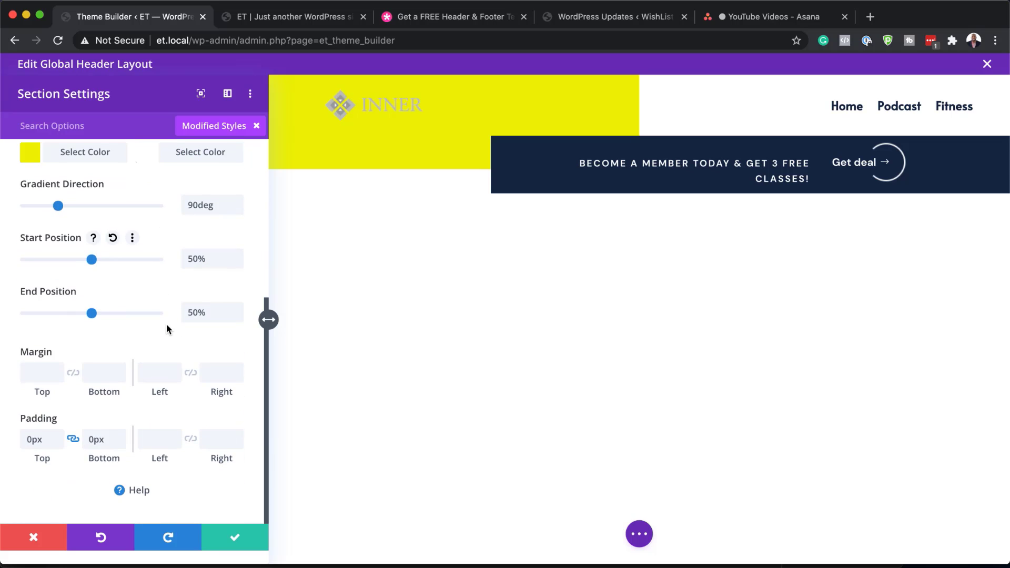
pyautogui.scroll(10, 112, 419)
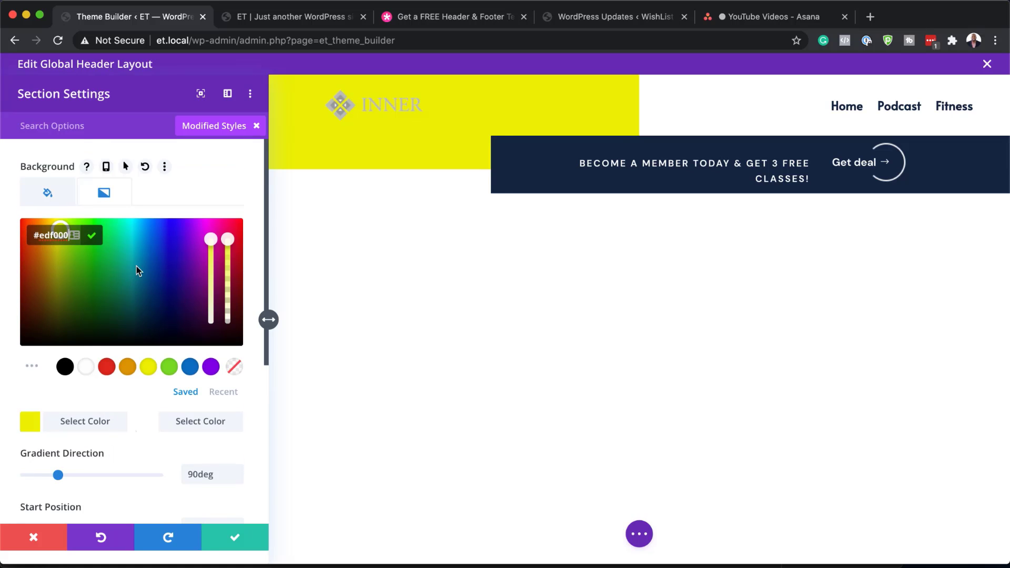
# Discard the header section changes and show the header row's Sizing options
pyautogui.click(34, 539)
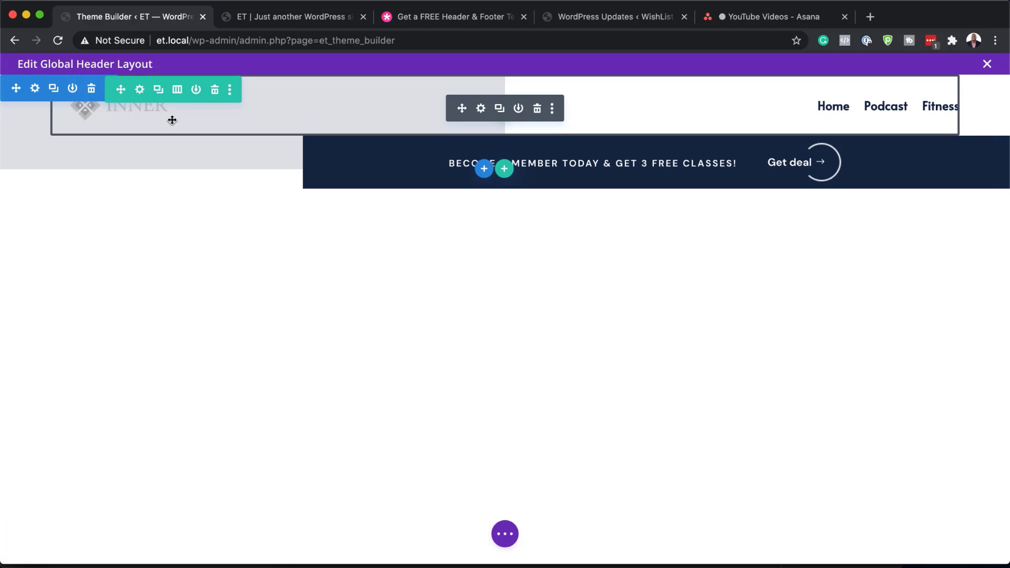
pyautogui.click(140, 90)
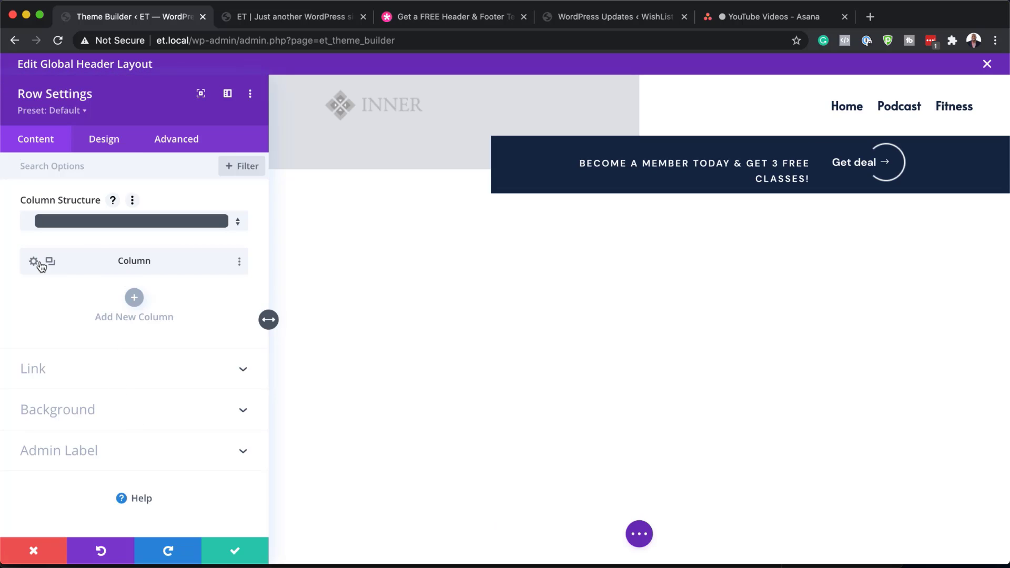
pyautogui.click(61, 412)
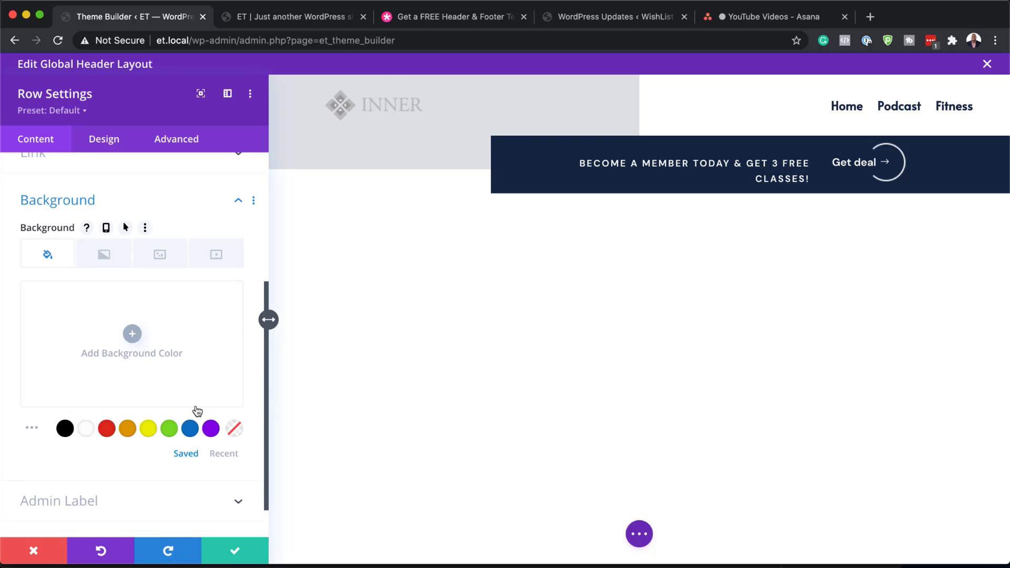
pyautogui.scroll(5, 116, 337)
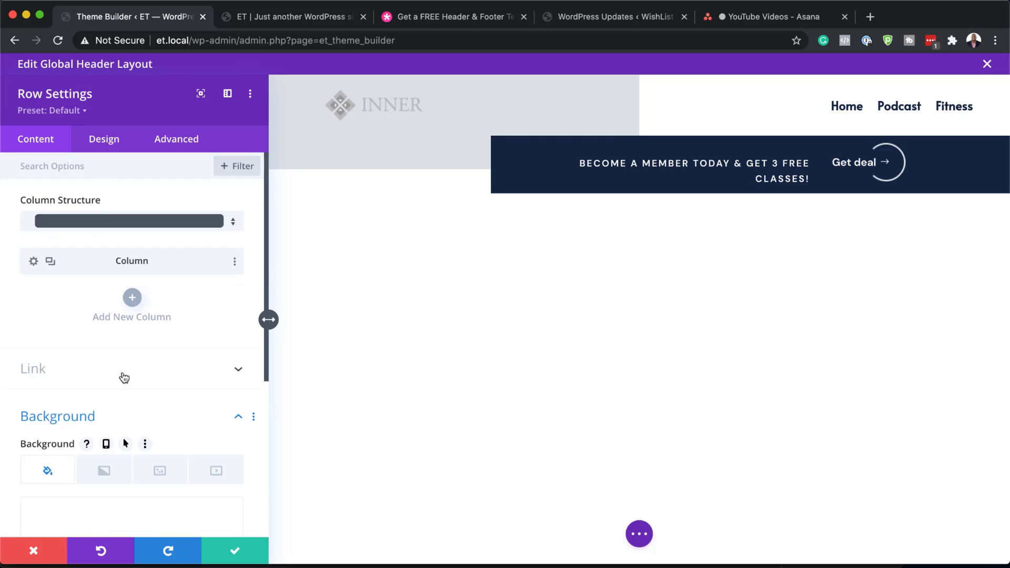
pyautogui.click(111, 143)
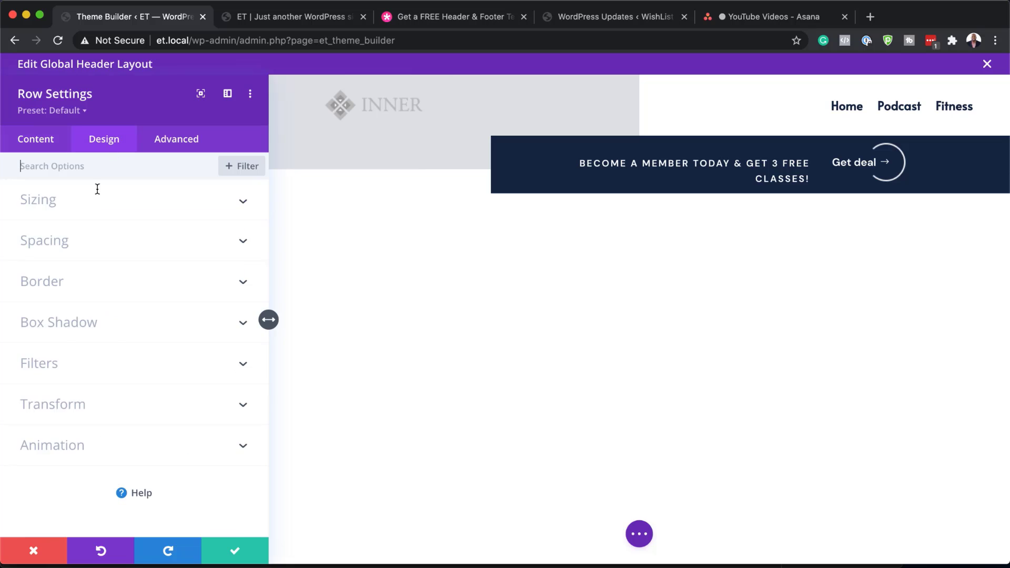
pyautogui.click(64, 197)
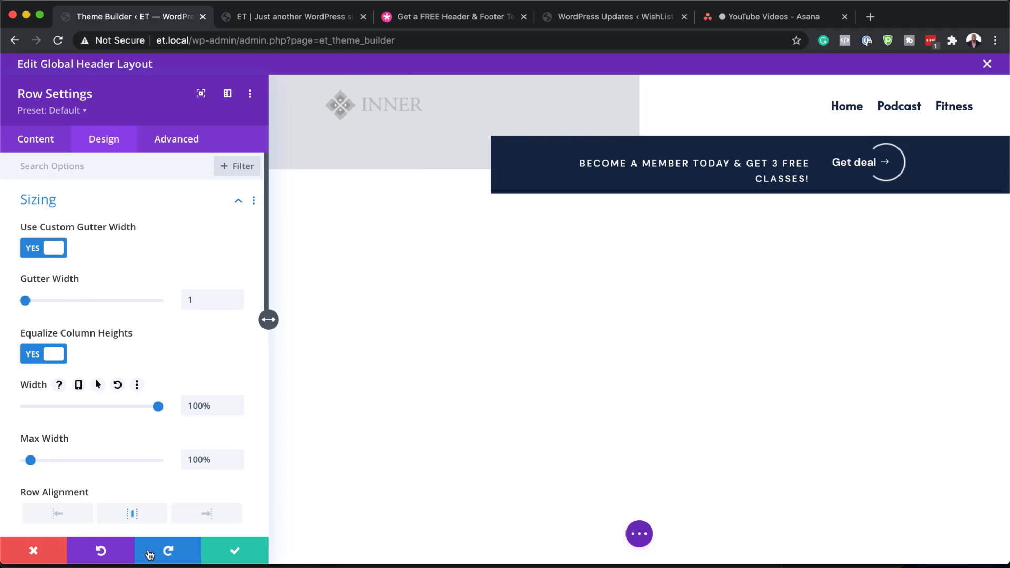
# Close the row settings without changes and expand the menu module's Logo options
pyautogui.click(34, 550)
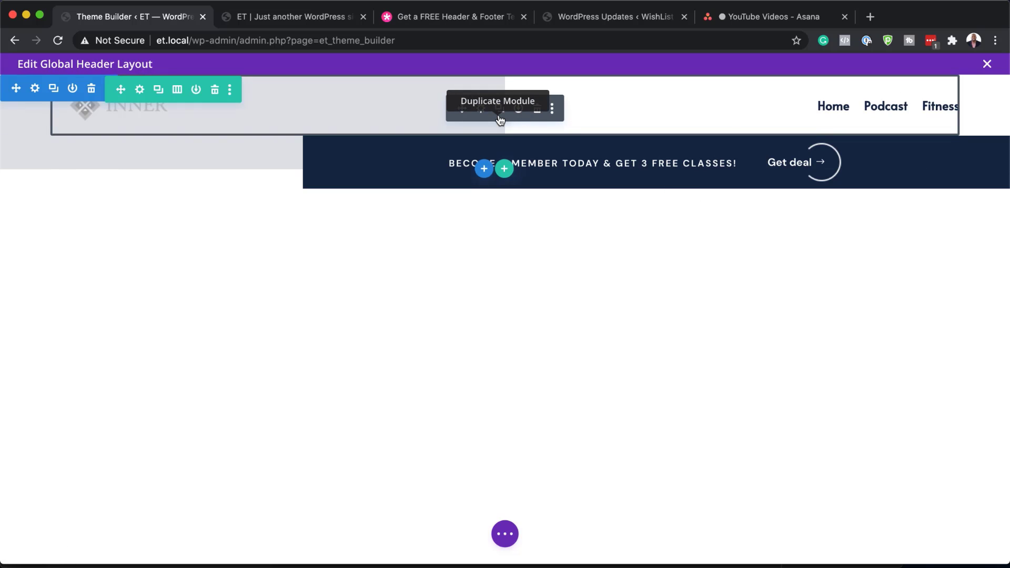
pyautogui.click(481, 109)
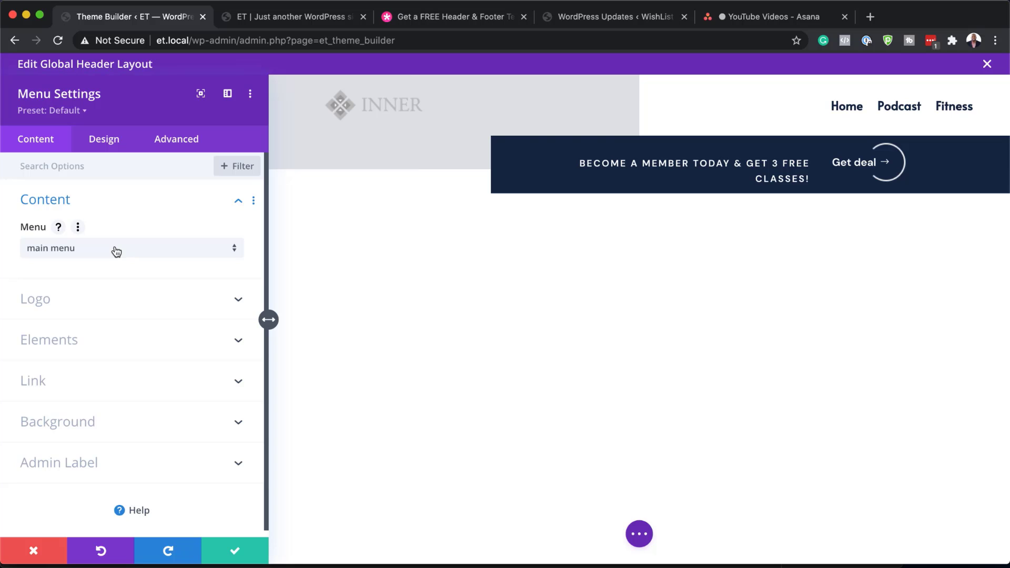
pyautogui.click(112, 304)
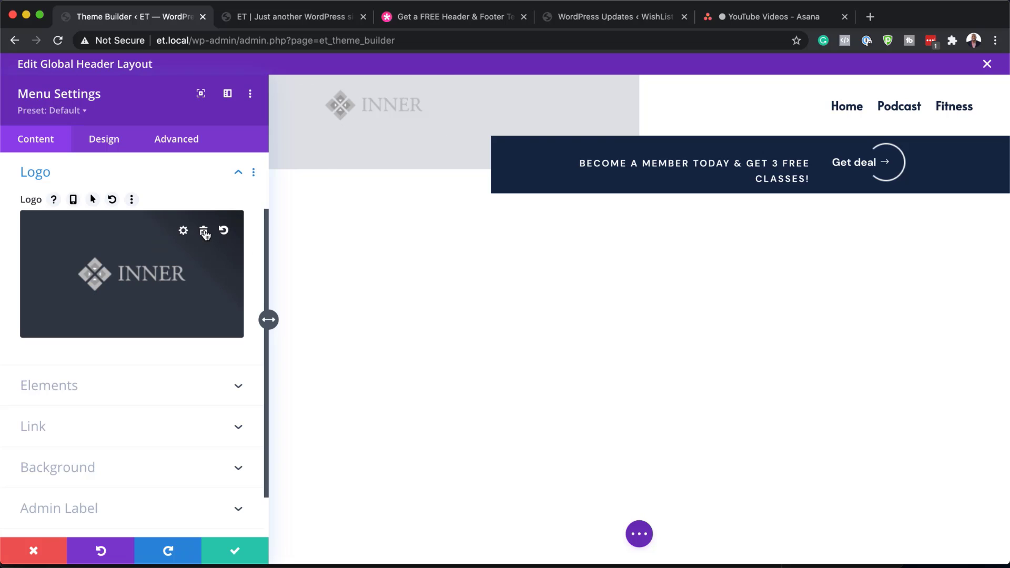
# Pick the LOUDNICK image from the media library as the menu logo
pyautogui.click(154, 284)
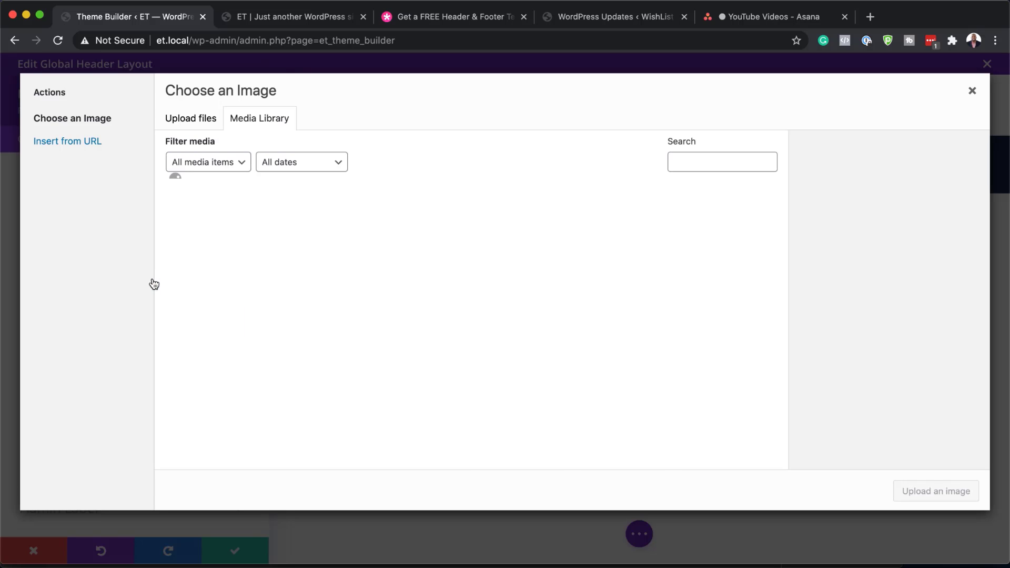
pyautogui.scroll(-3, 535, 316)
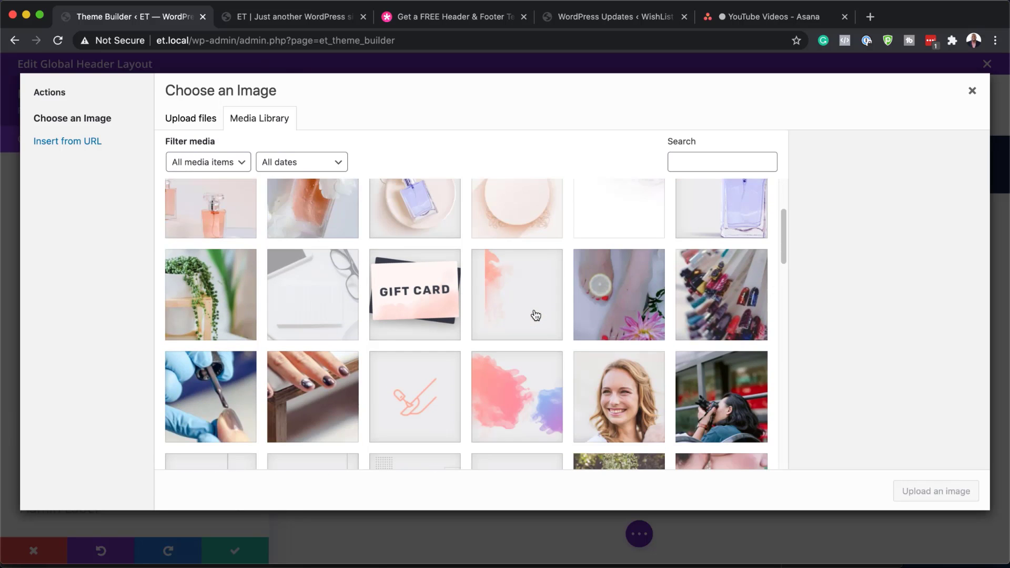
pyautogui.scroll(-20, 535, 315)
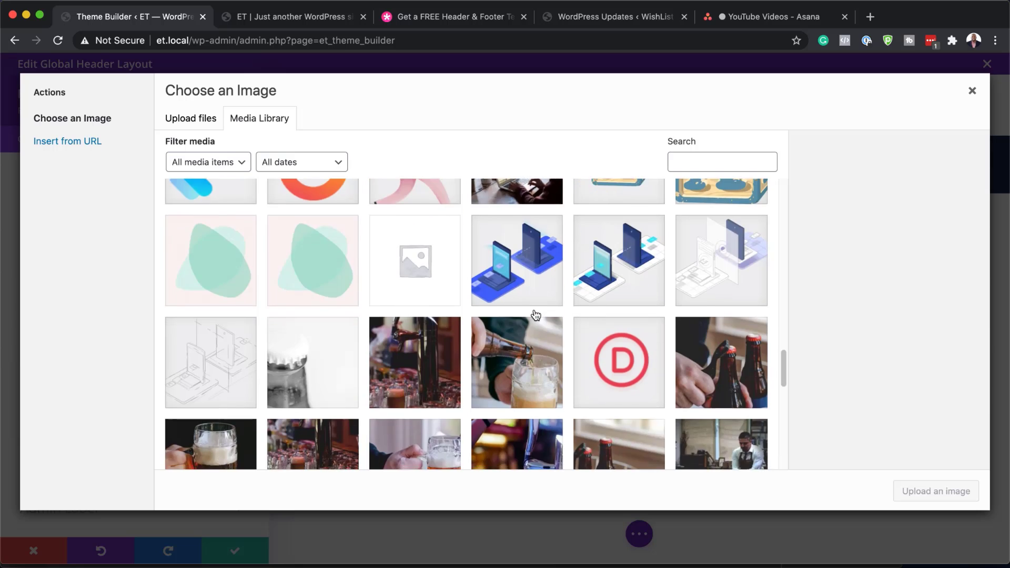
pyautogui.scroll(-20, 536, 315)
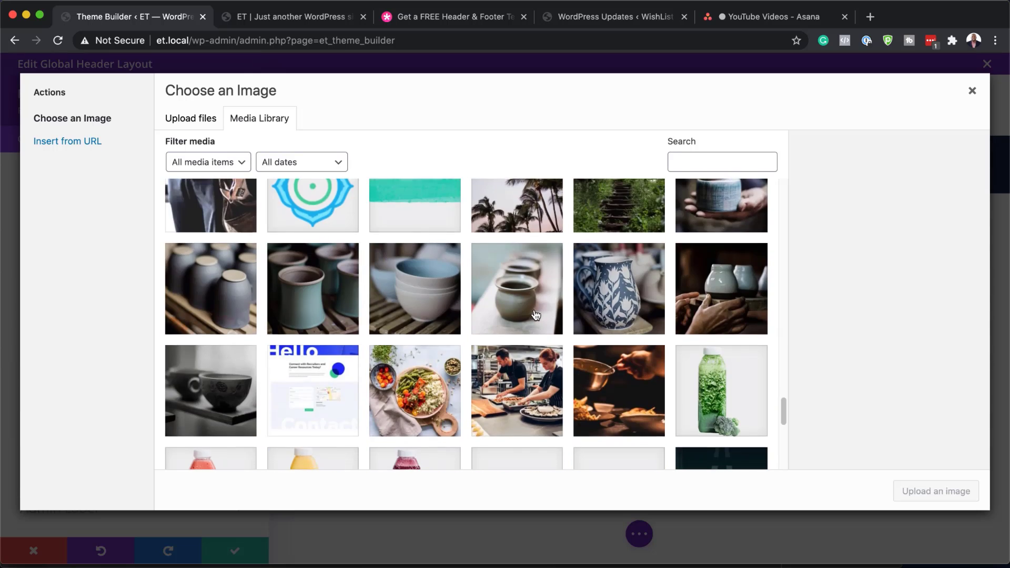
pyautogui.scroll(-6, 536, 315)
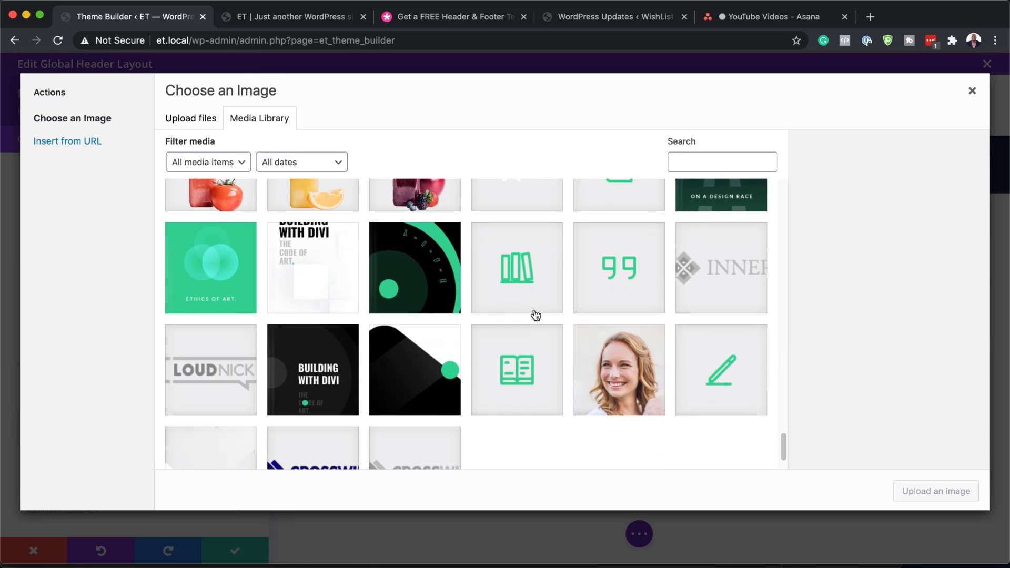
pyautogui.scroll(-2, 535, 315)
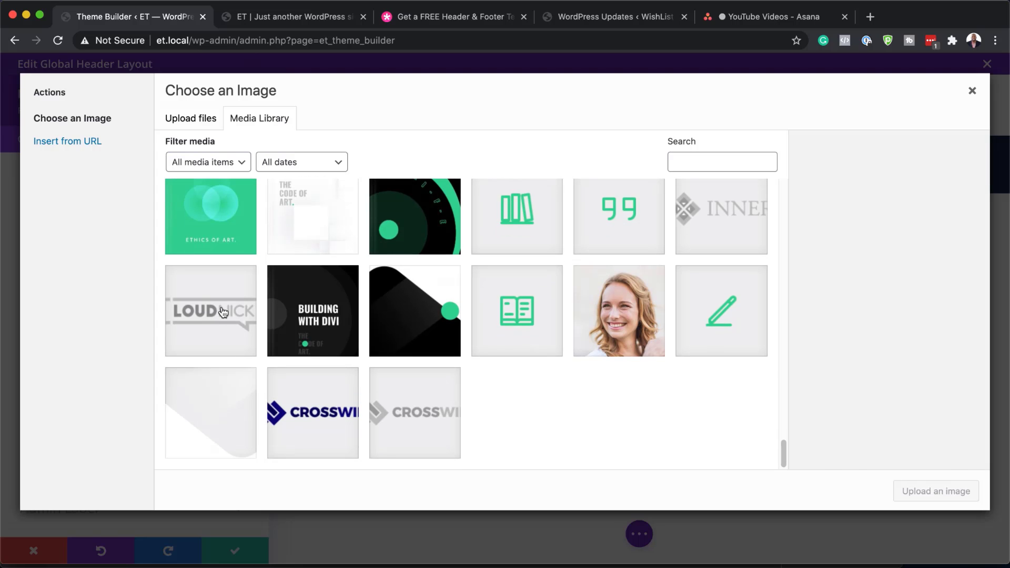
pyautogui.click(223, 312)
pyautogui.click(937, 498)
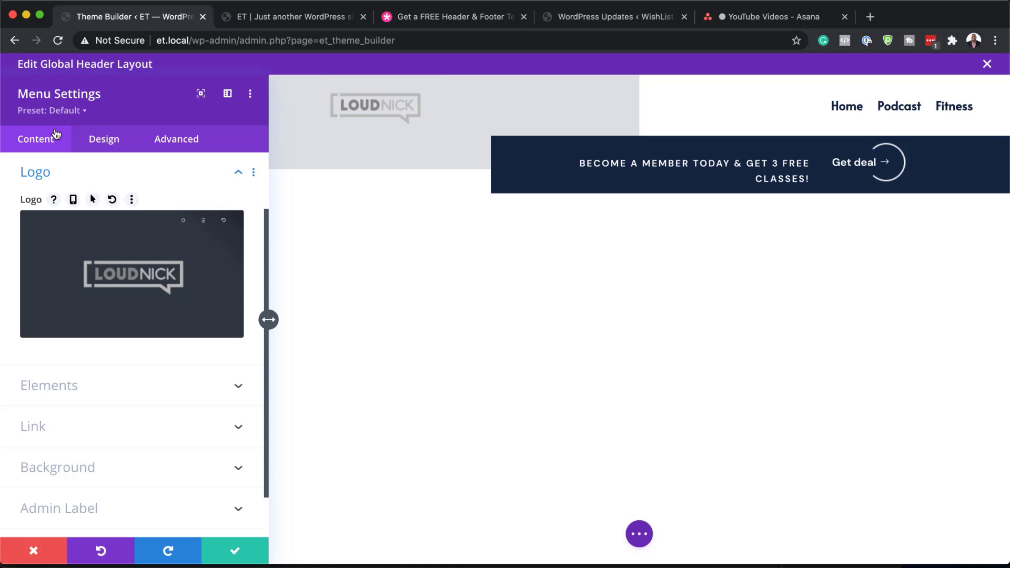
# Set the menu's active link colour to orange and menu text to black #000000, then apply
pyautogui.click(116, 144)
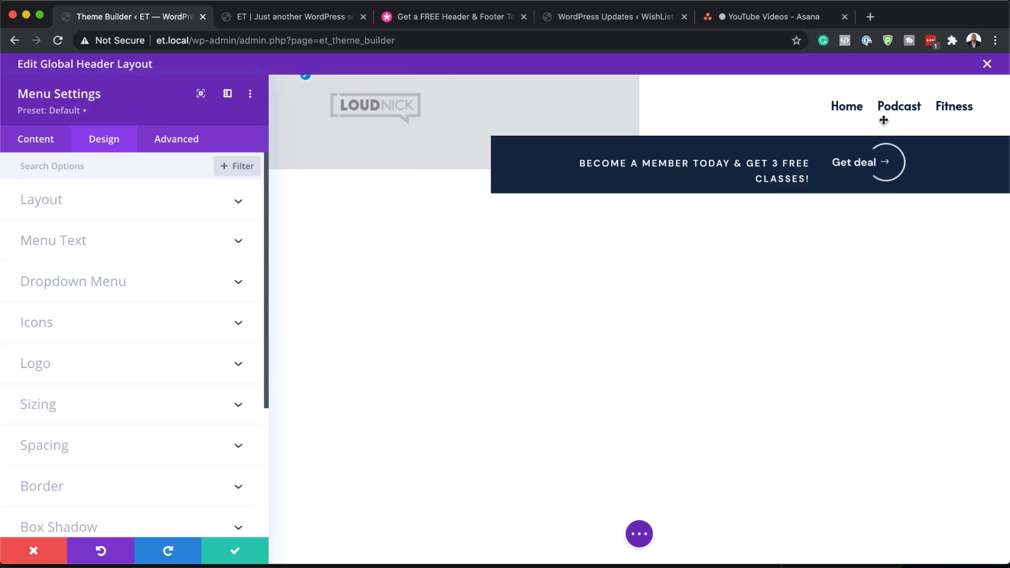
pyautogui.click(74, 245)
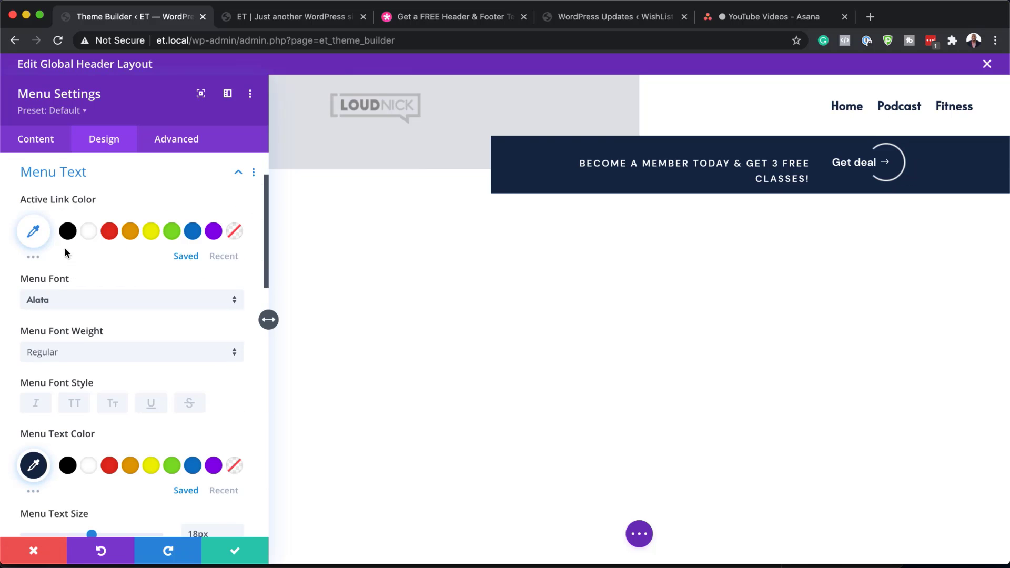
pyautogui.click(132, 235)
pyautogui.scroll(-3, 154, 376)
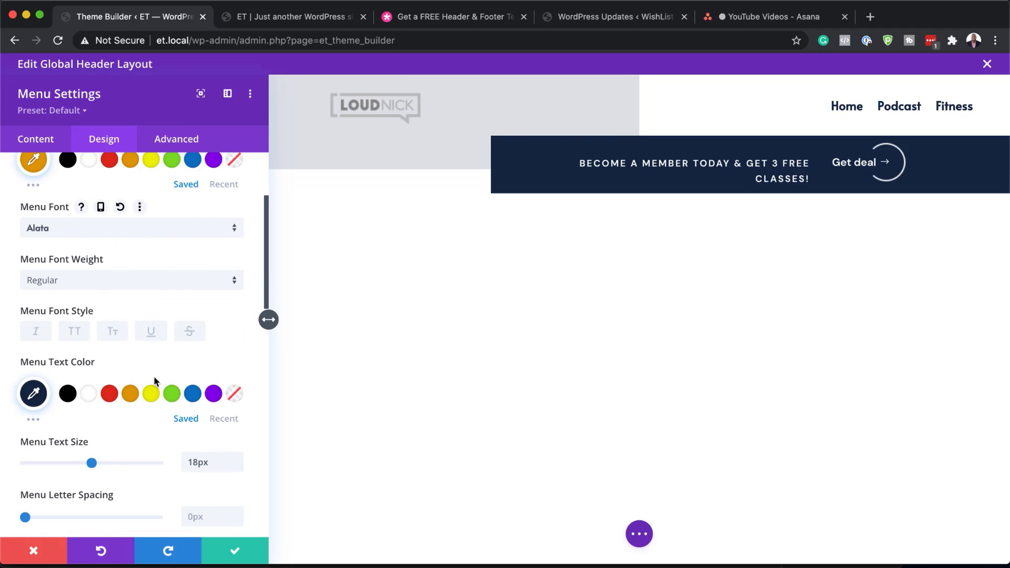
pyautogui.scroll(-1, 126, 374)
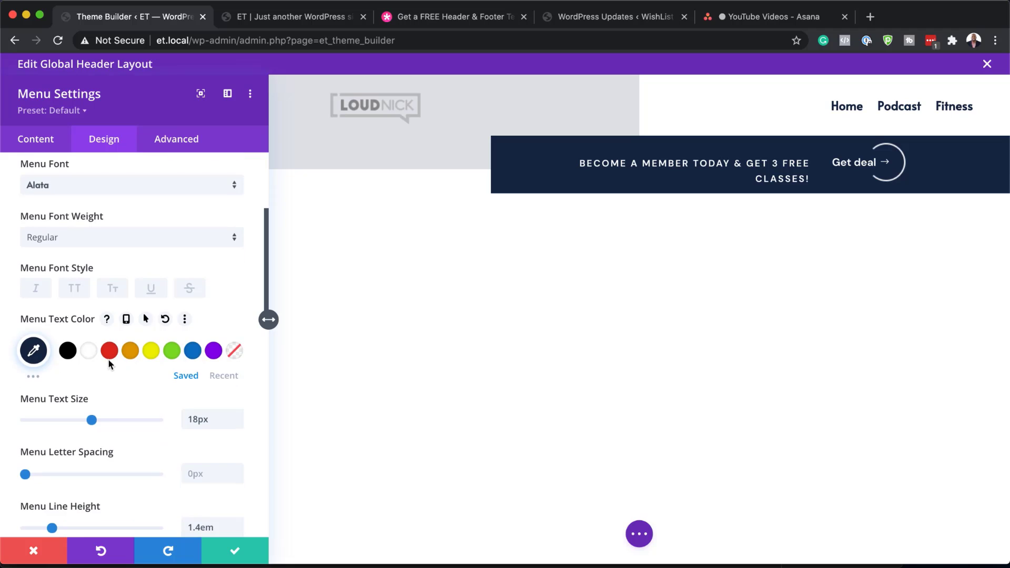
pyautogui.click(110, 352)
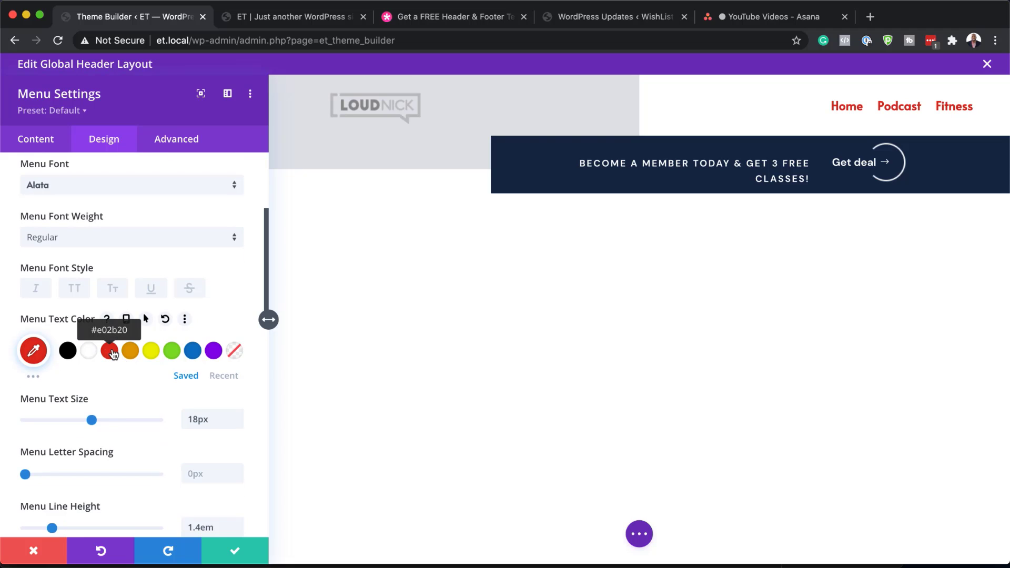
pyautogui.click(74, 357)
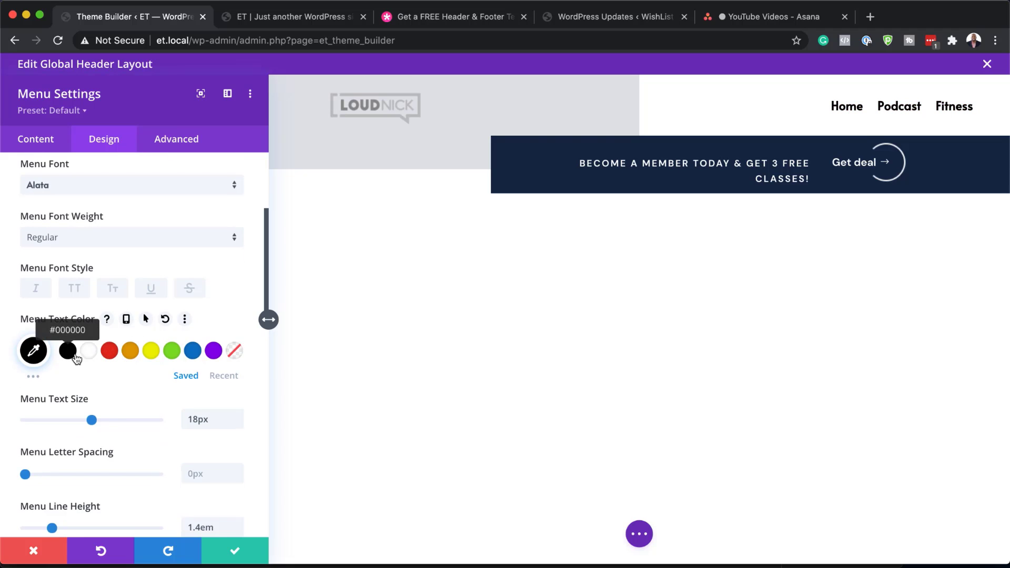
pyautogui.click(131, 355)
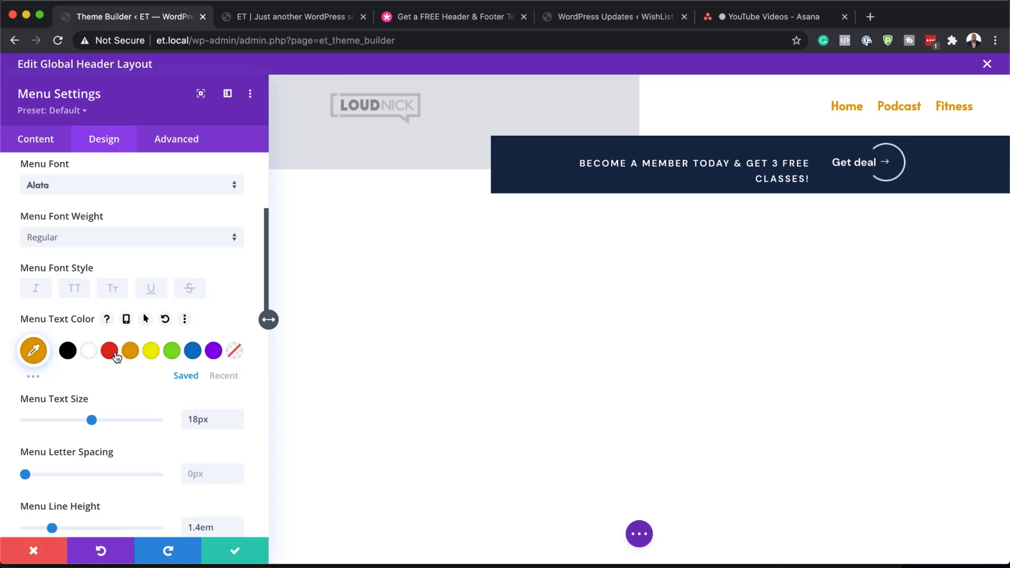
pyautogui.click(68, 352)
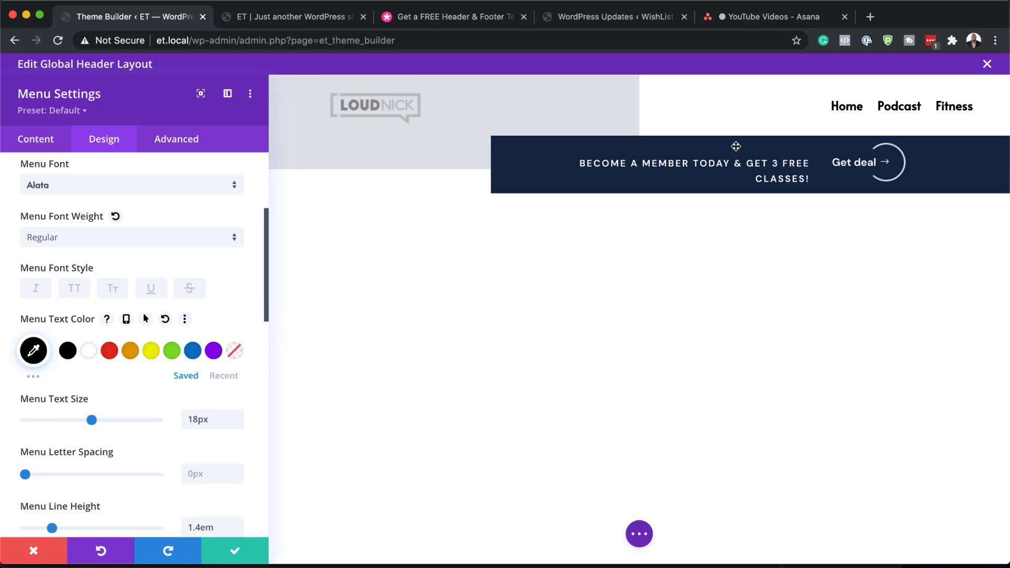
pyautogui.click(235, 550)
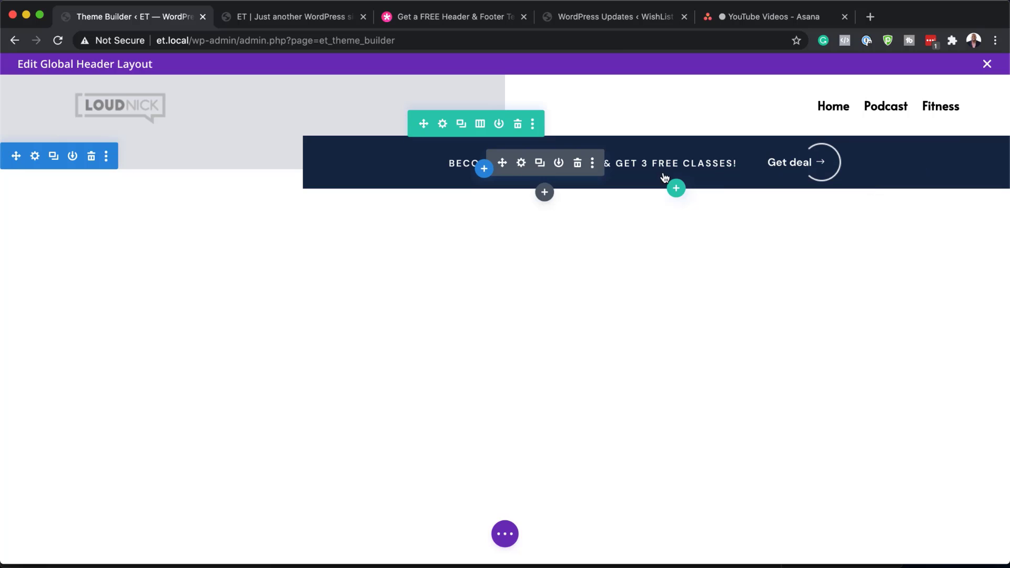
pyautogui.click(521, 163)
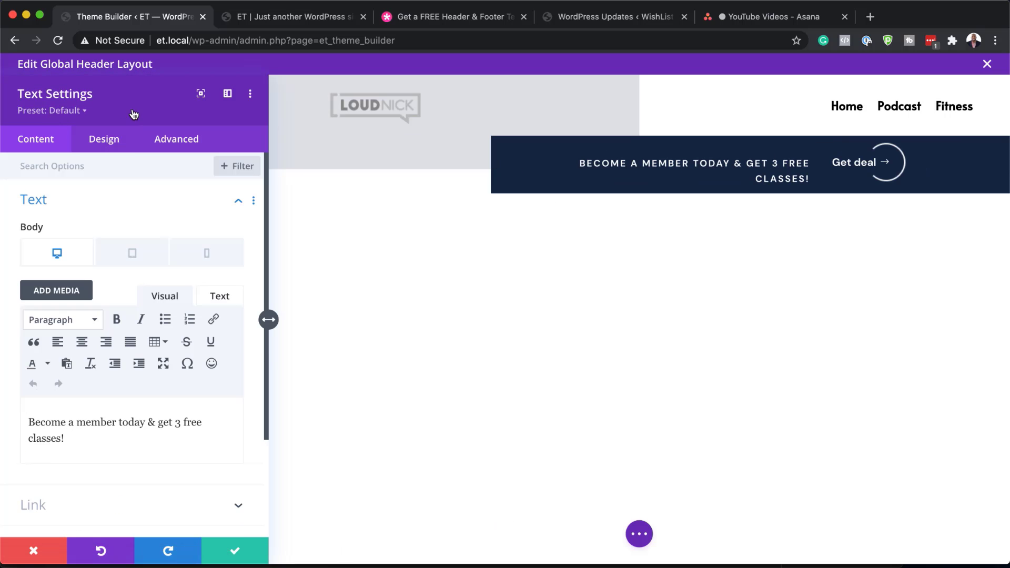
pyautogui.click(118, 143)
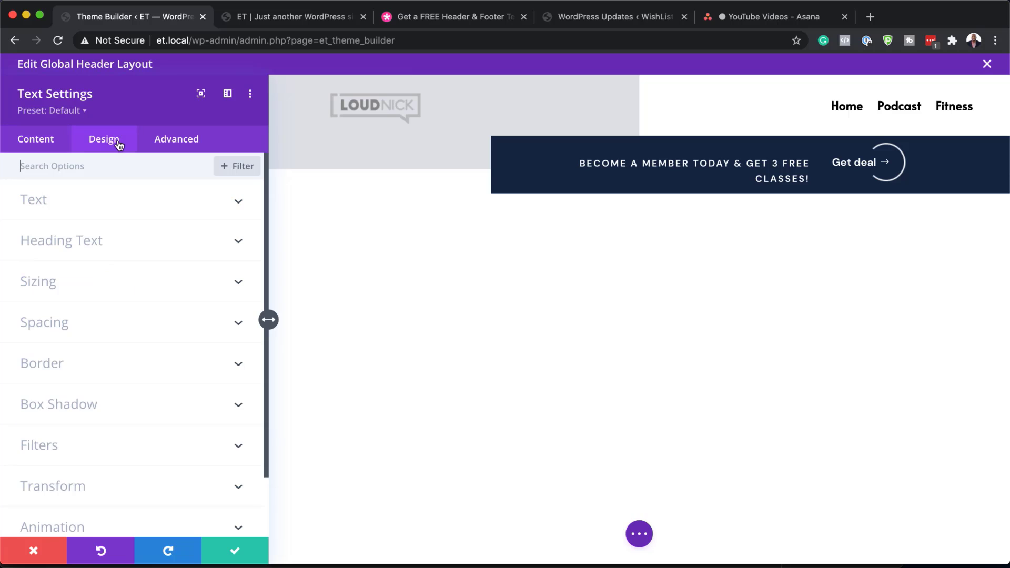
pyautogui.click(95, 205)
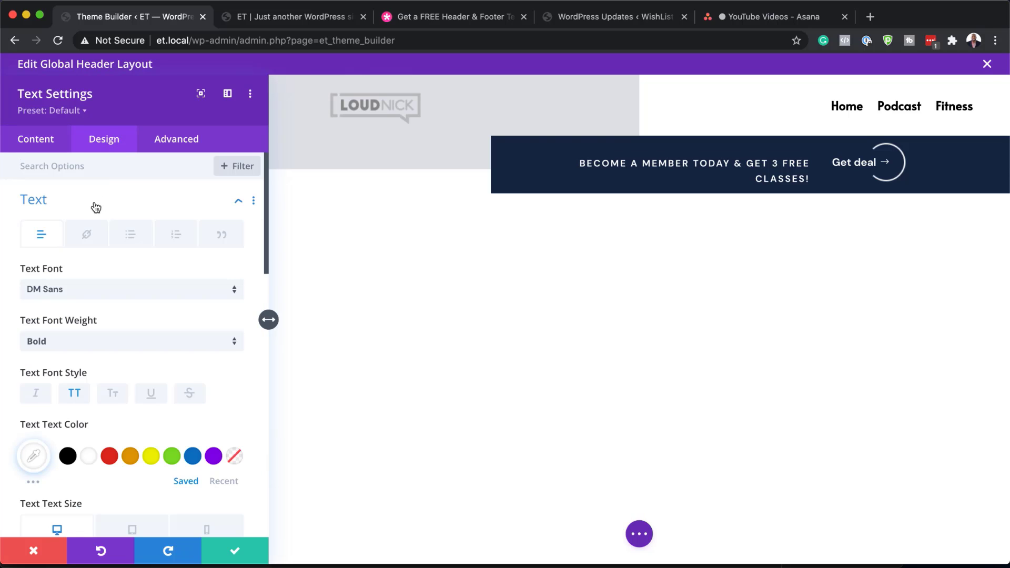
pyautogui.click(99, 292)
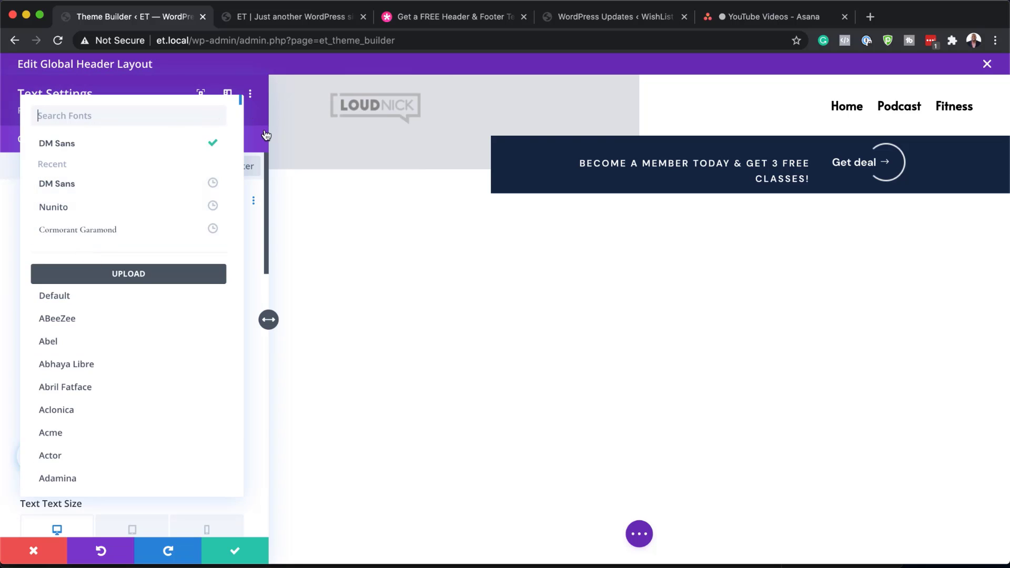
pyautogui.click(260, 483)
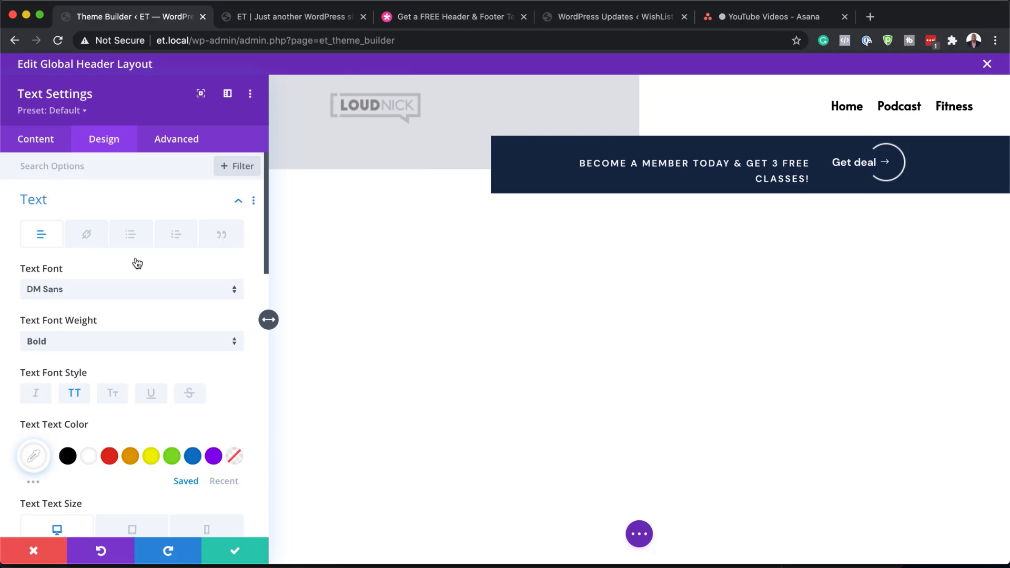
pyautogui.scroll(-1, 116, 243)
pyautogui.click(37, 139)
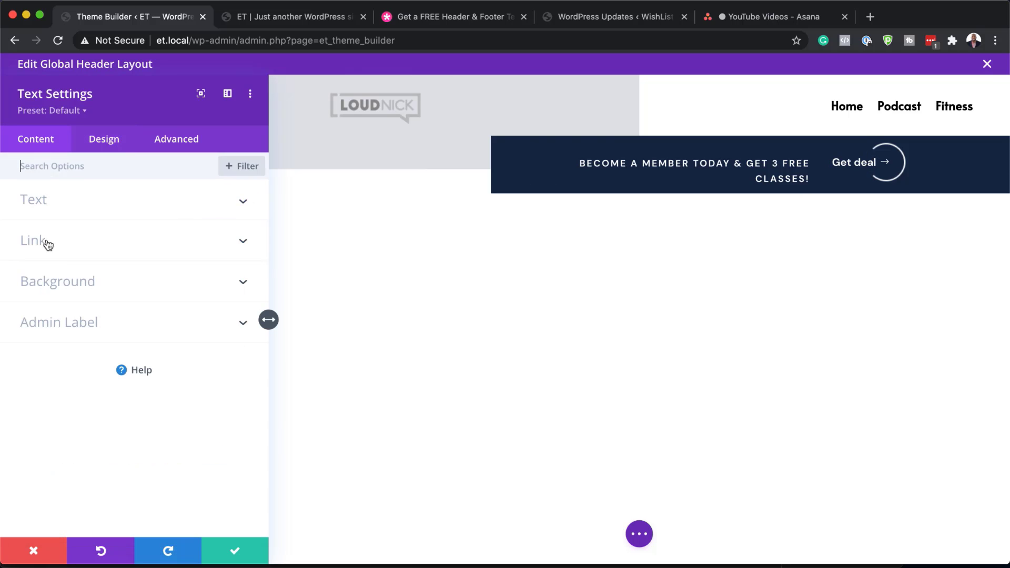
pyautogui.click(43, 201)
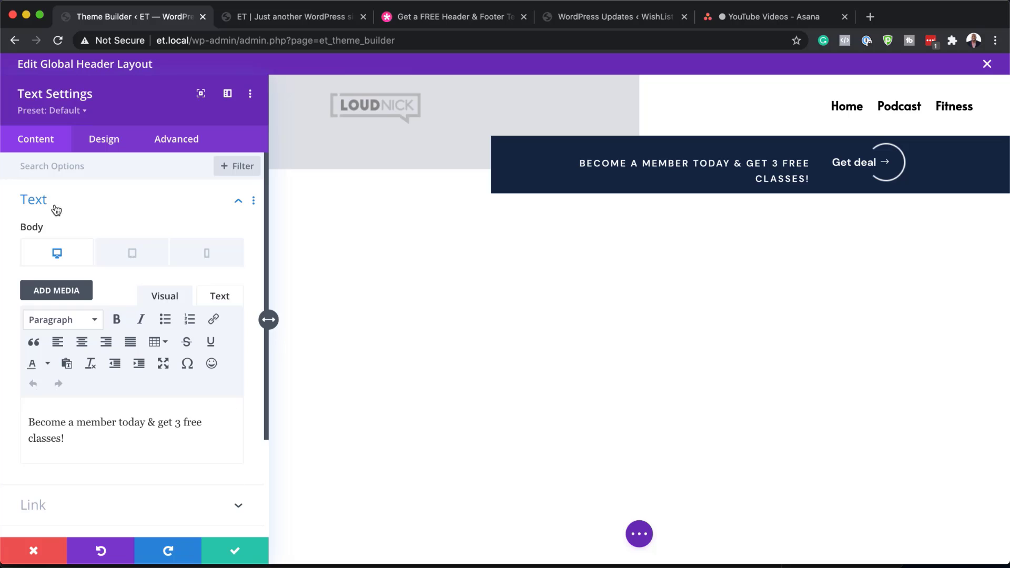
pyautogui.scroll(-5, 142, 428)
pyautogui.click(127, 423)
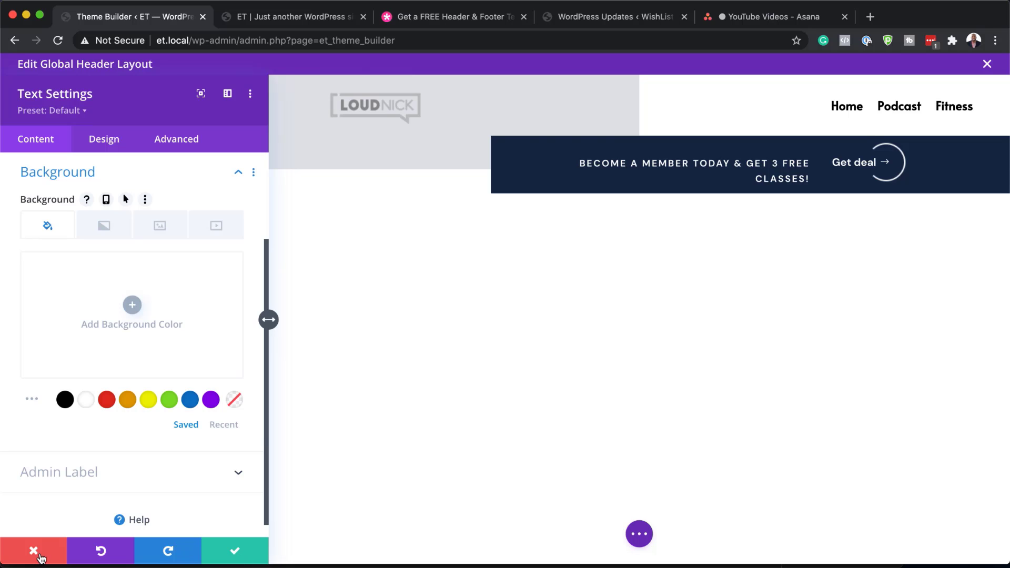
pyautogui.click(40, 555)
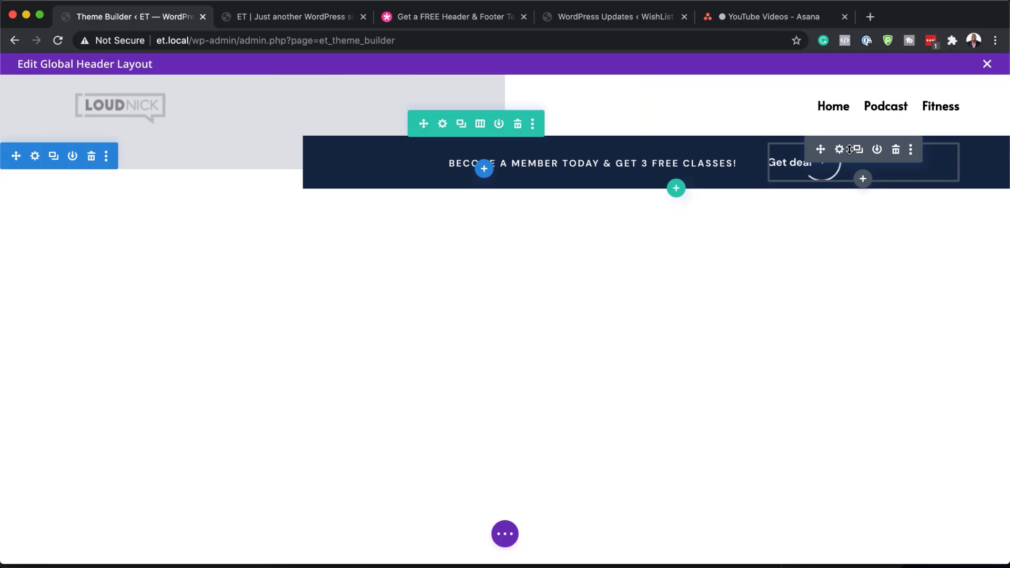
# Try relabelling the button 'Get the deal' with 16px yellow text
pyautogui.click(839, 150)
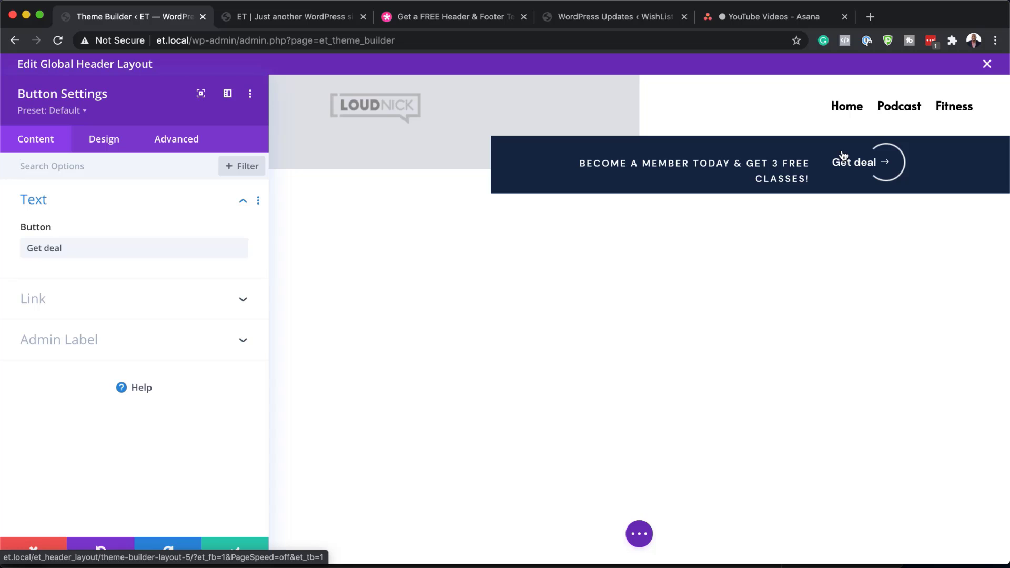
pyautogui.click(43, 248)
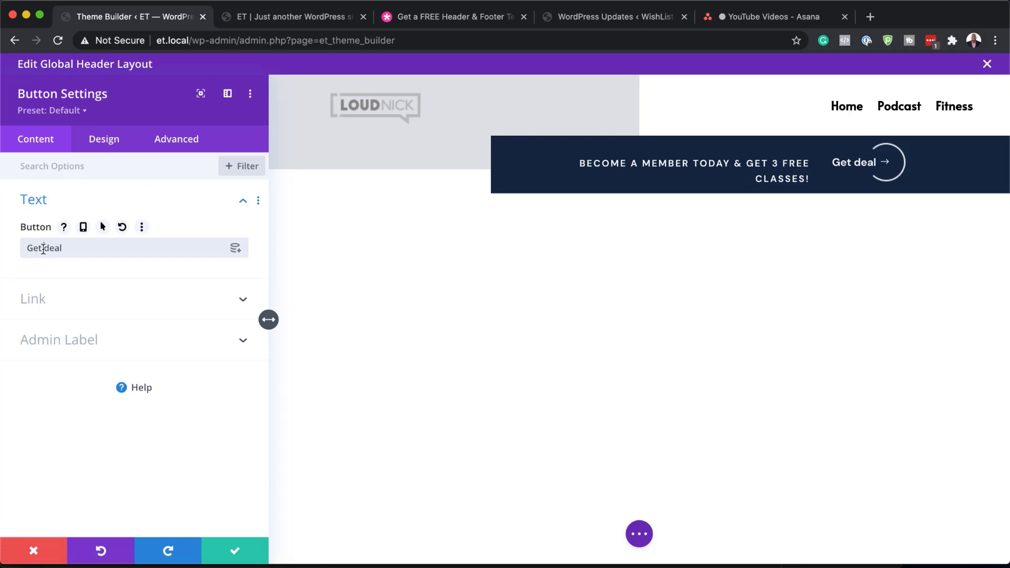
pyautogui.write('the')
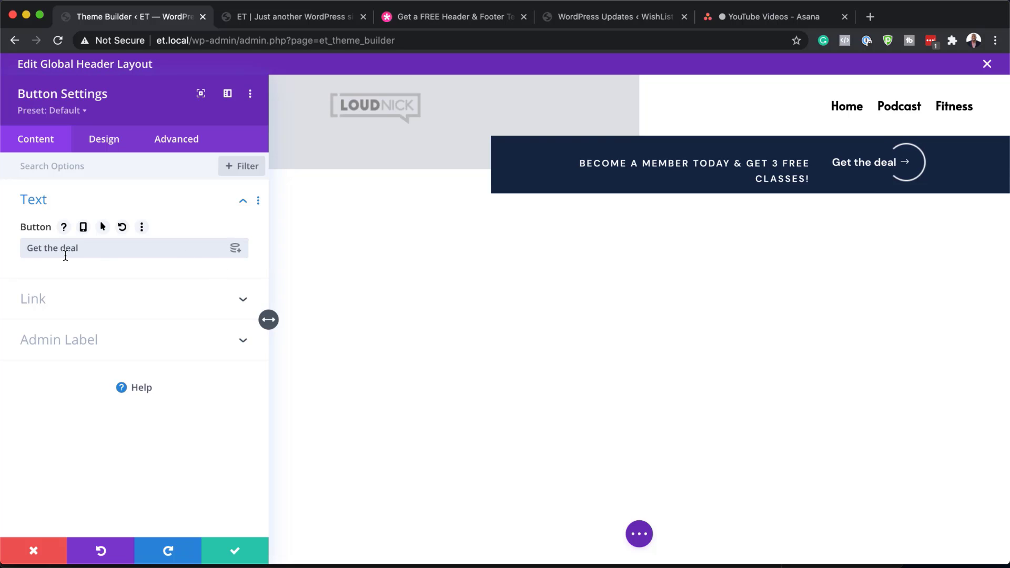
pyautogui.click(103, 143)
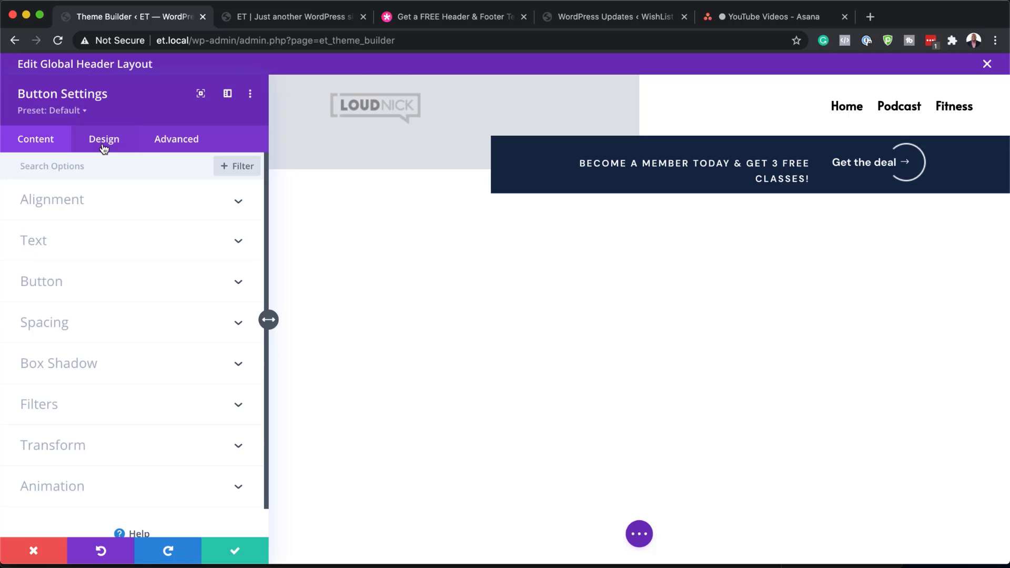
pyautogui.click(61, 286)
pyautogui.moveTo(178, 362)
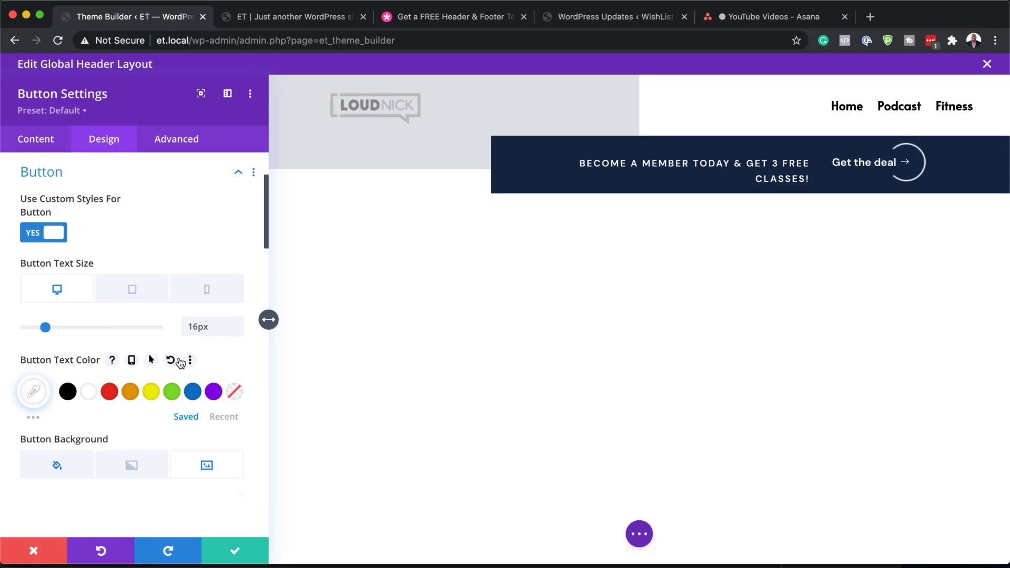
pyautogui.click(237, 332)
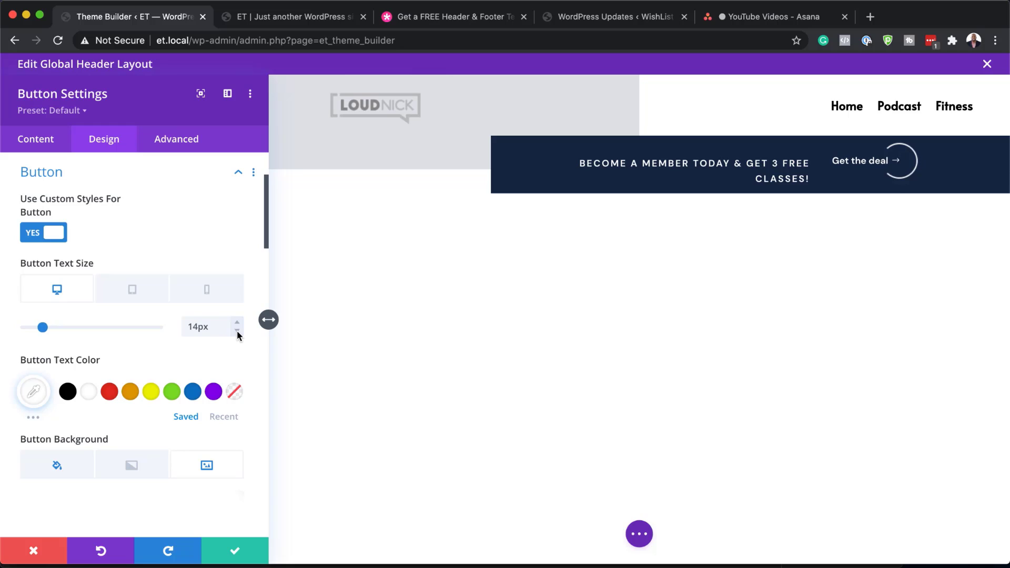
pyautogui.click(238, 323)
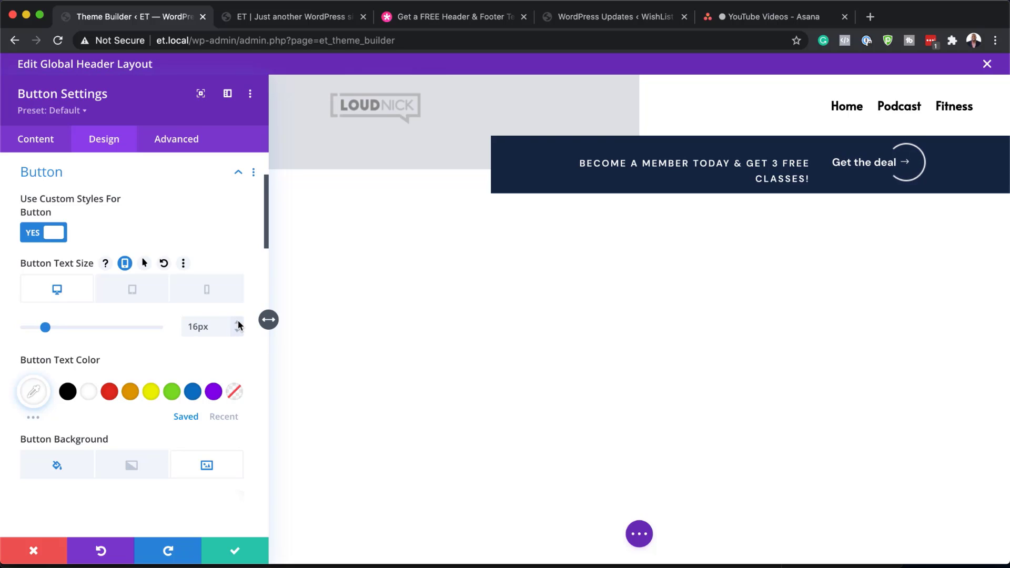
pyautogui.click(150, 393)
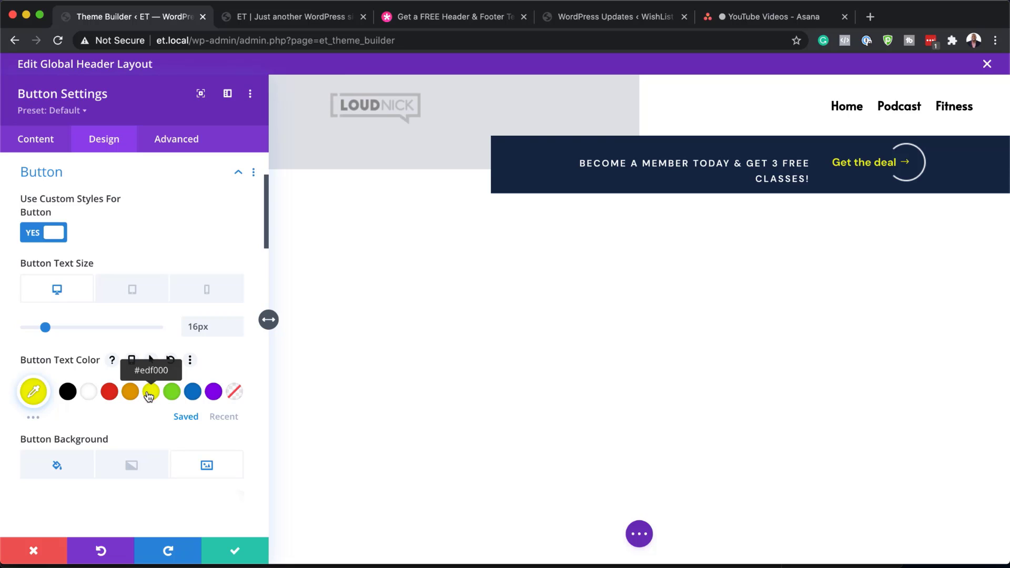
# Discard all button changes and open the header's Layers panel
pyautogui.scroll(-9, 196, 432)
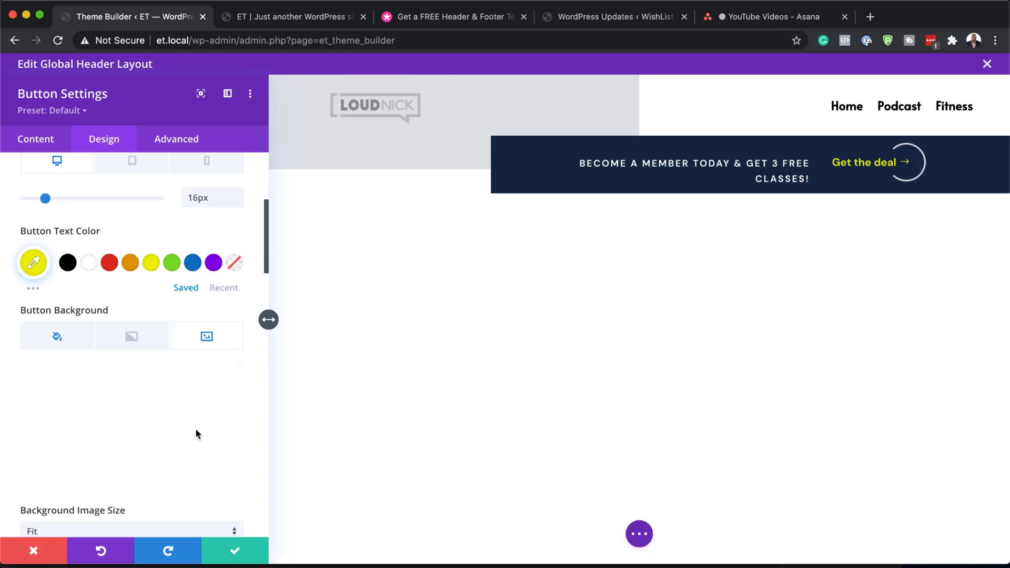
pyautogui.scroll(-7, 196, 432)
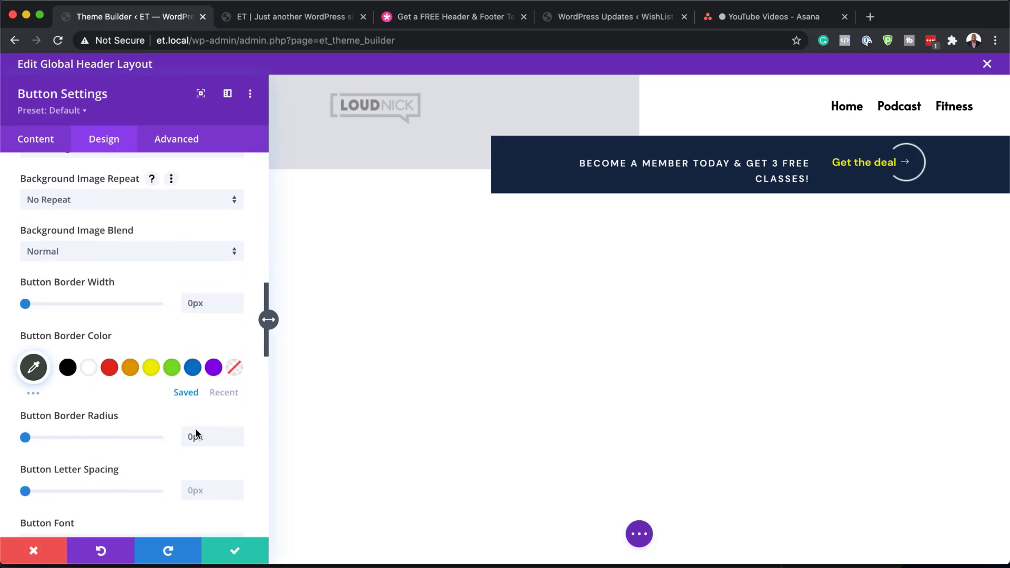
pyautogui.scroll(4, 196, 432)
pyautogui.scroll(1, 196, 433)
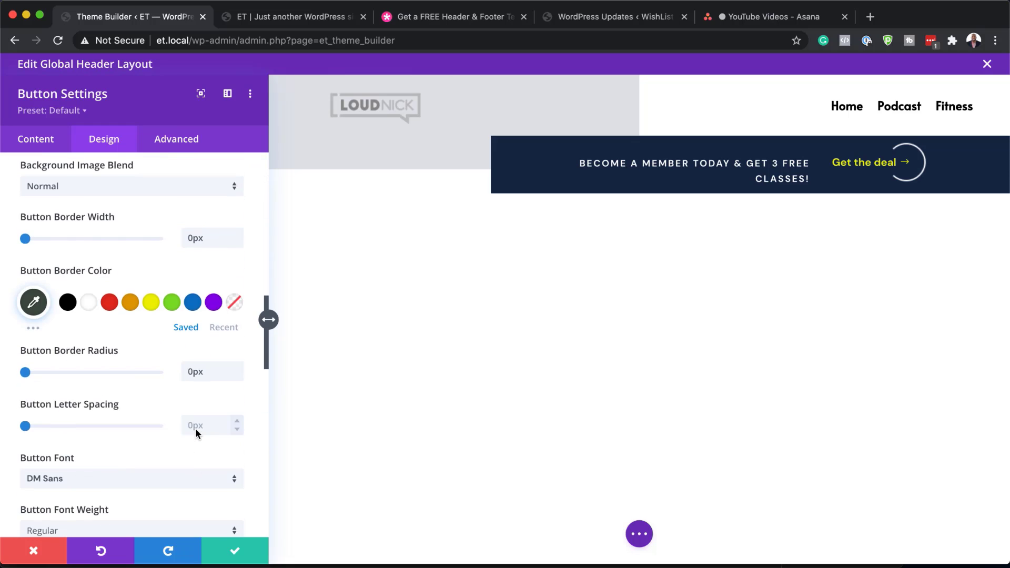
pyautogui.scroll(-1, 79, 476)
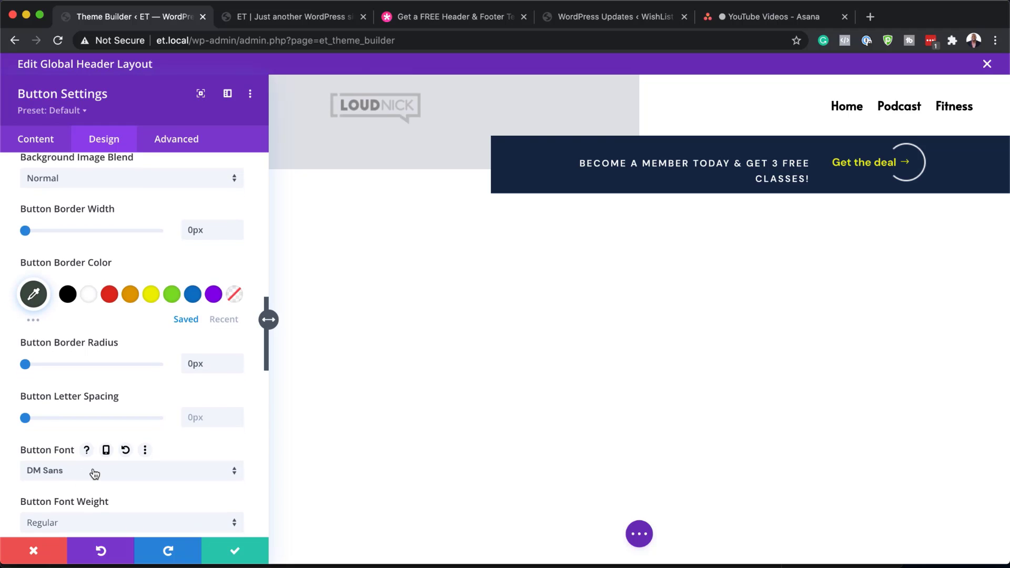
pyautogui.click(35, 553)
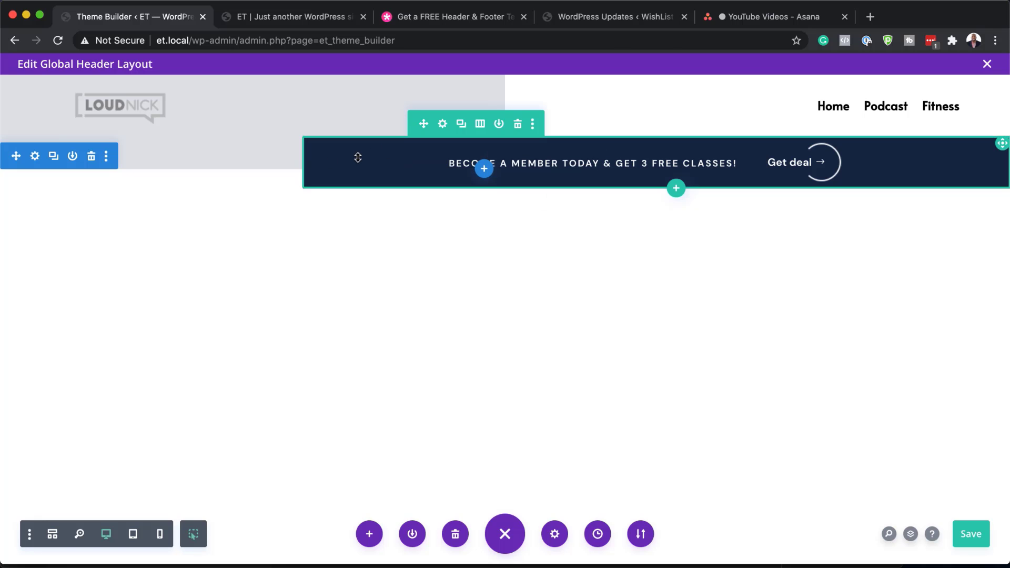
pyautogui.click(911, 535)
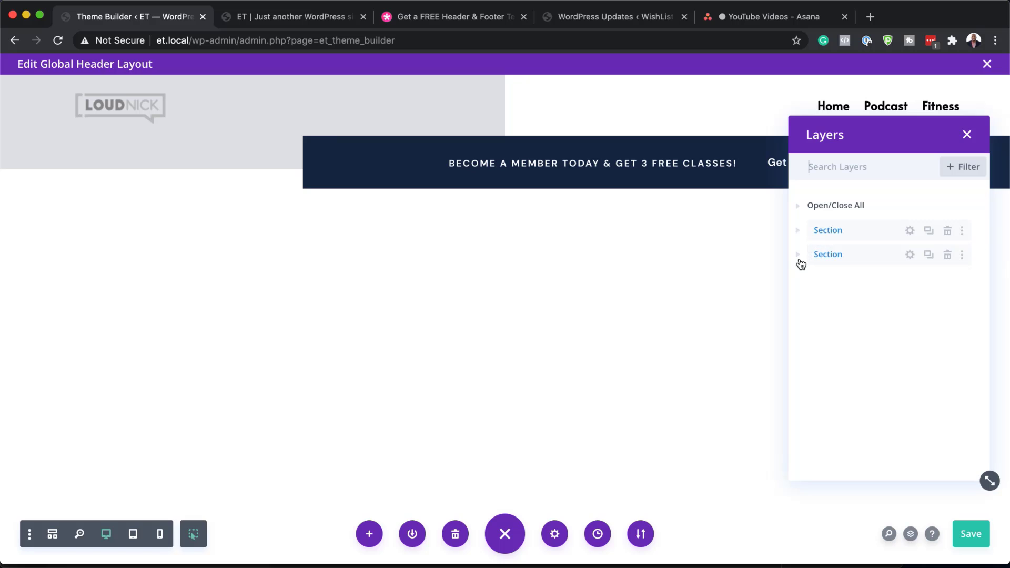
pyautogui.click(799, 257)
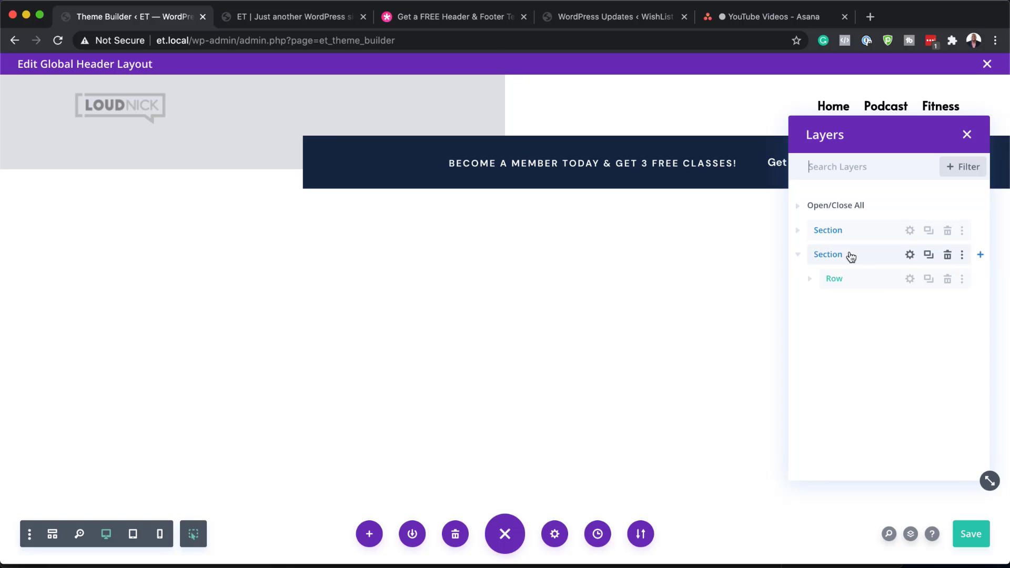
pyautogui.click(910, 280)
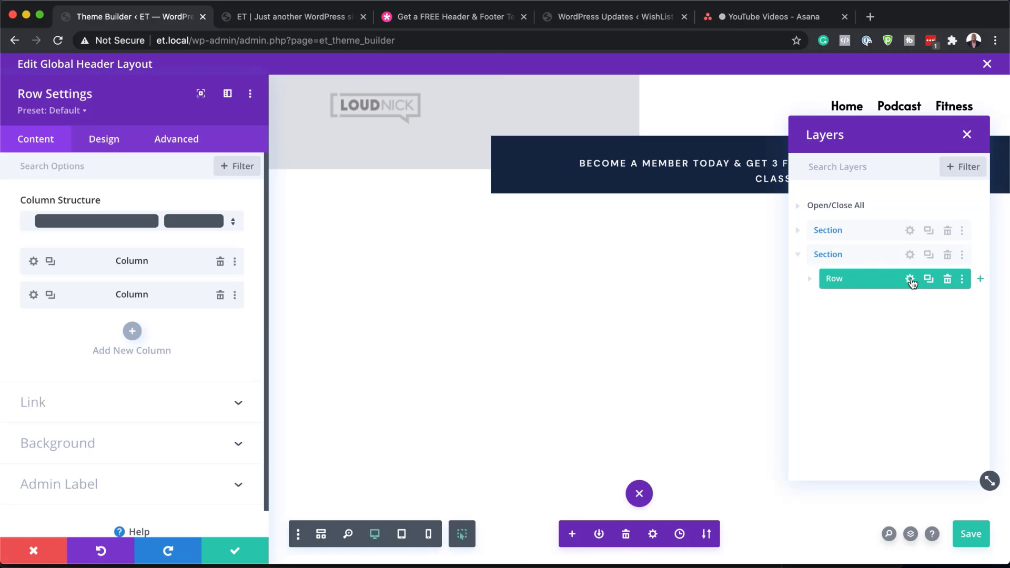
pyautogui.click(91, 453)
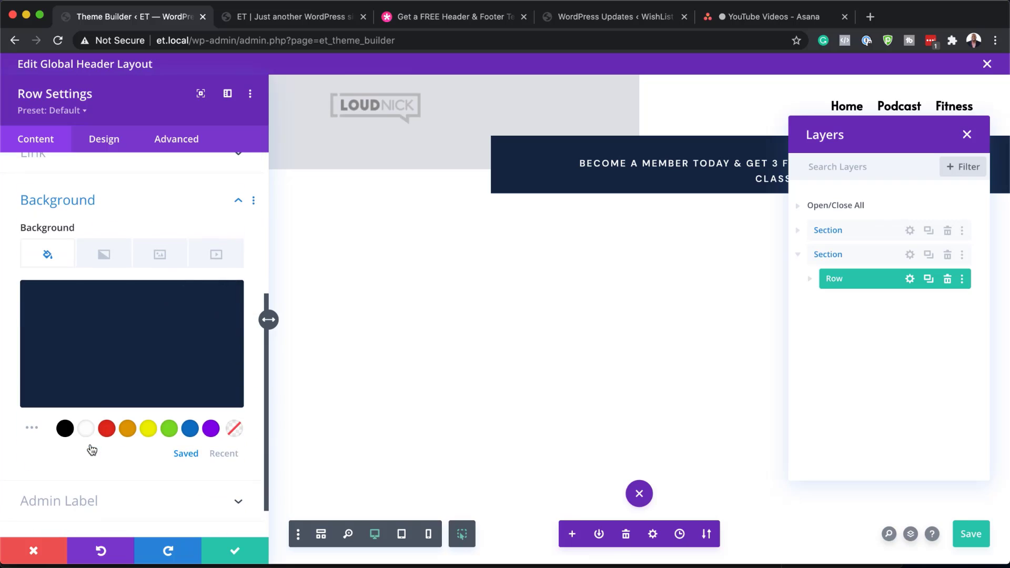
pyautogui.click(111, 345)
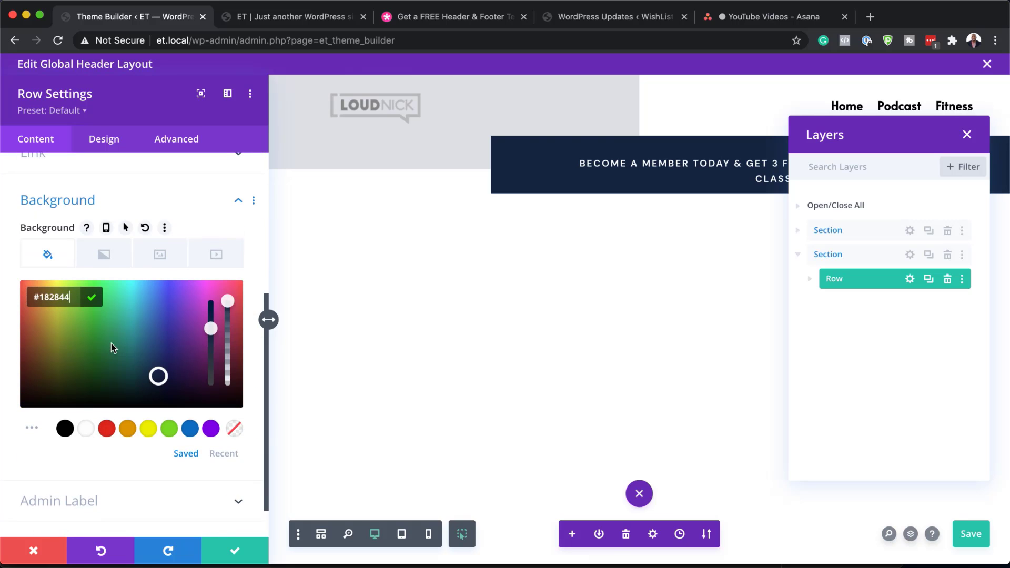
pyautogui.moveTo(159, 377); pyautogui.dragTo(158, 319)
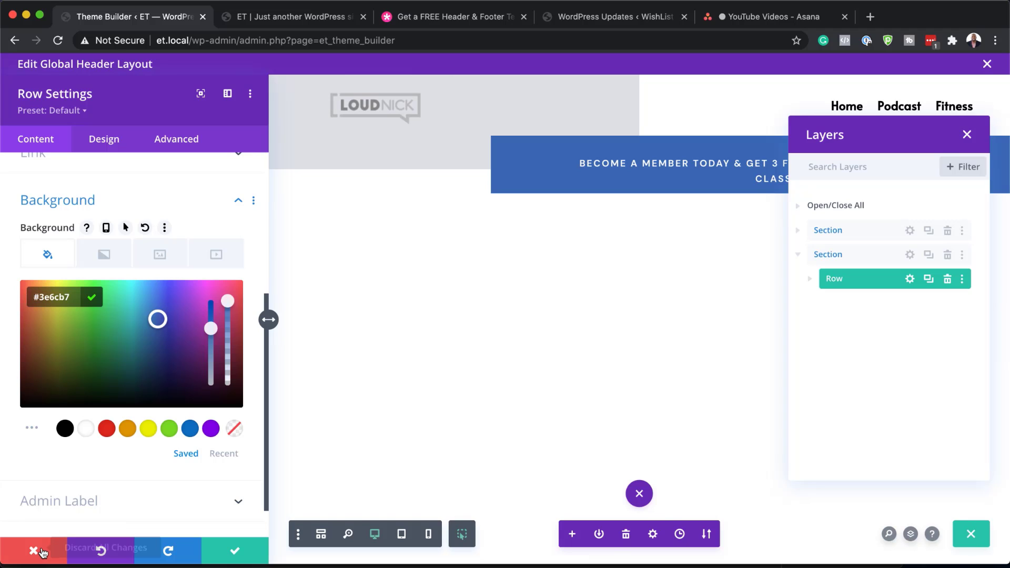
pyautogui.click(37, 553)
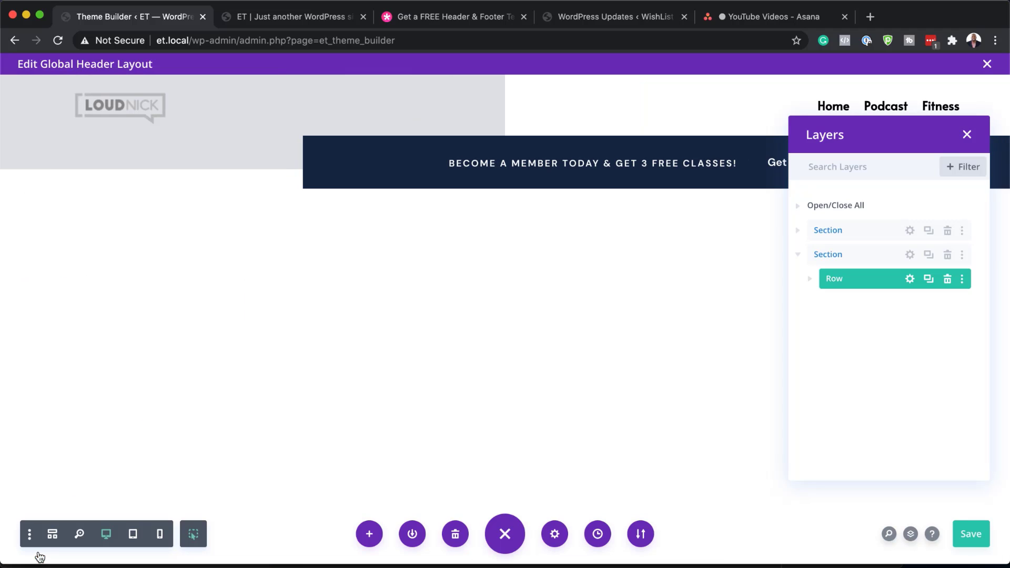
# Close Layers and reselect 'main menu' (Home, Podcast, Fitness) for the header's Menu module
pyautogui.click(978, 138)
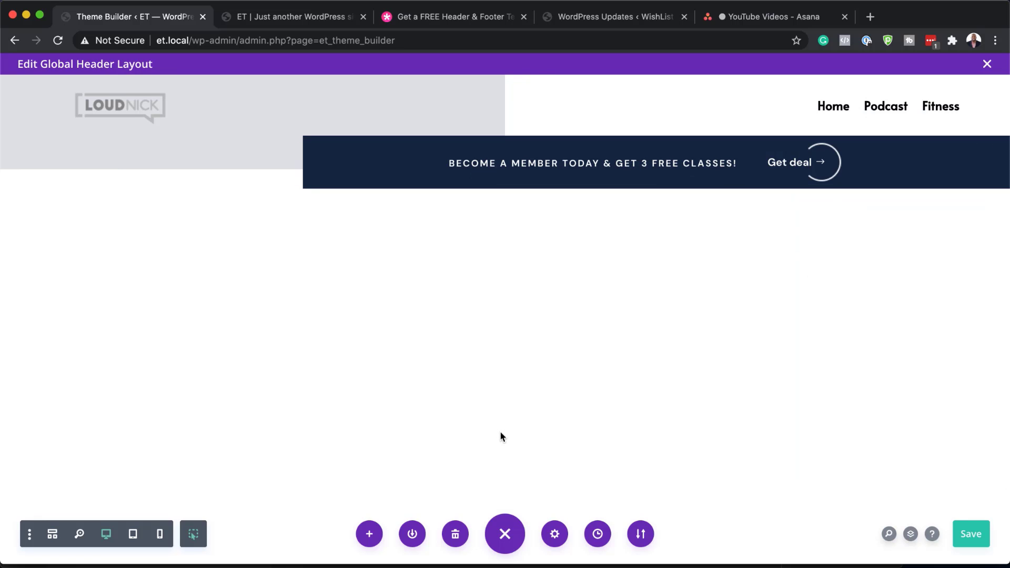
pyautogui.moveTo(829, 107)
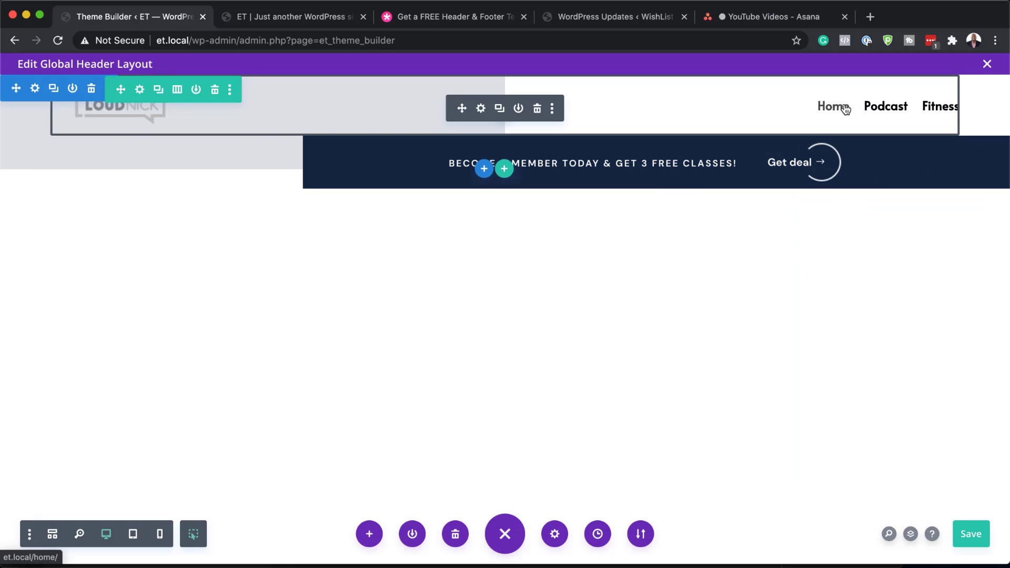
pyautogui.click(481, 109)
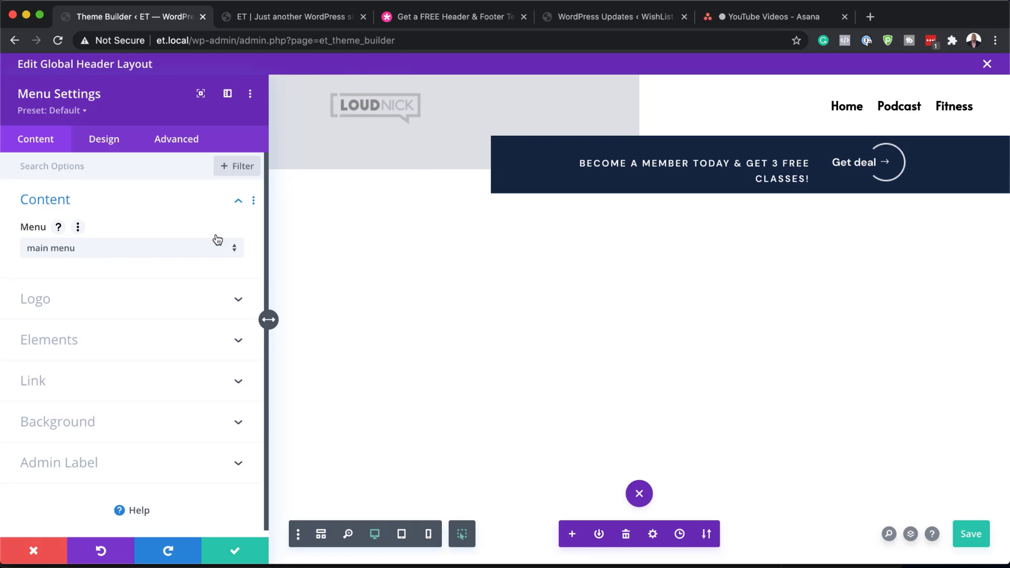
pyautogui.click(97, 252)
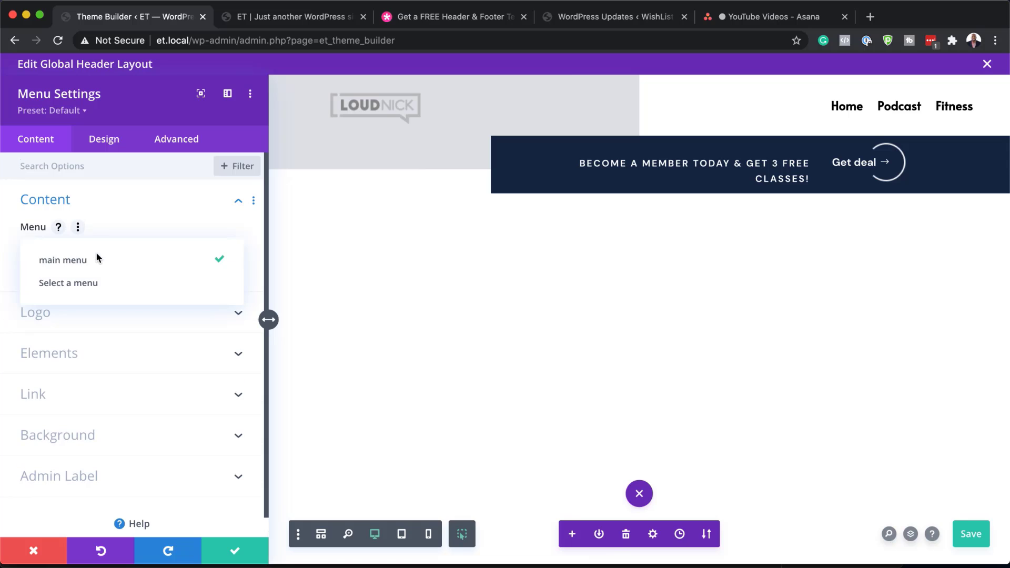
pyautogui.click(119, 285)
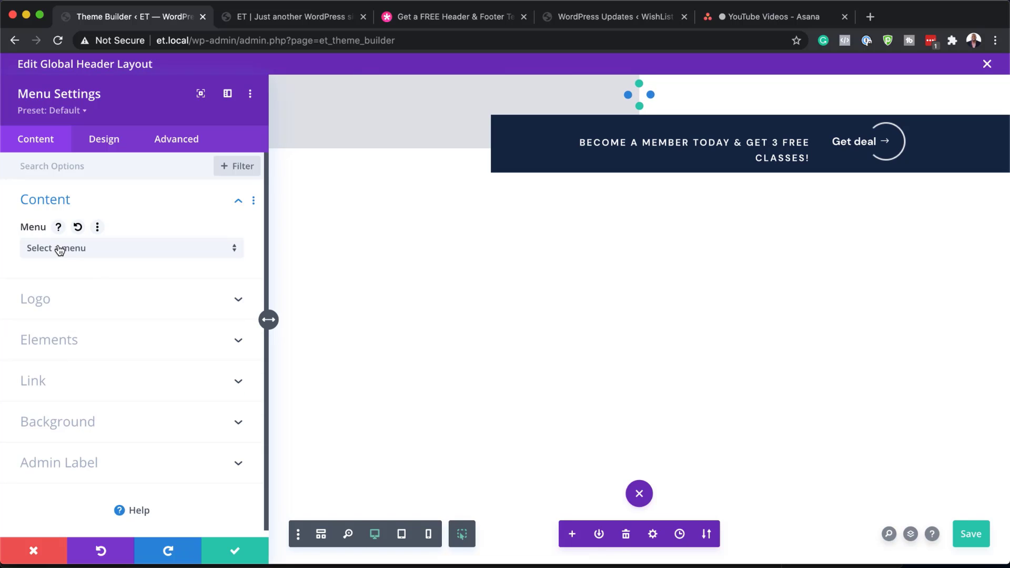
pyautogui.click(145, 253)
pyautogui.click(136, 262)
pyautogui.click(33, 550)
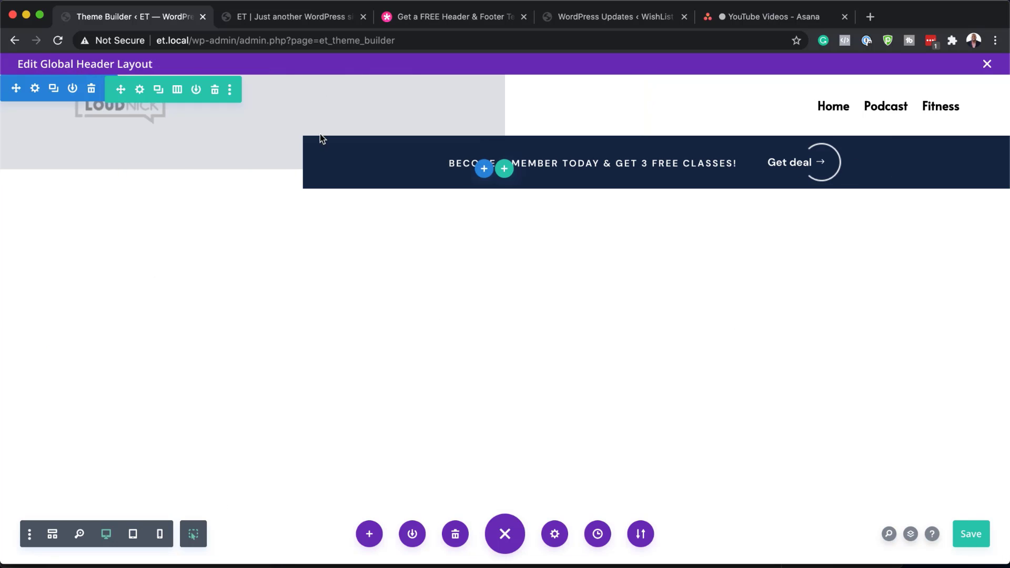
# Save the Global Header, exit to the Theme Builder overview, and switch to the et.local front page
pyautogui.click(976, 537)
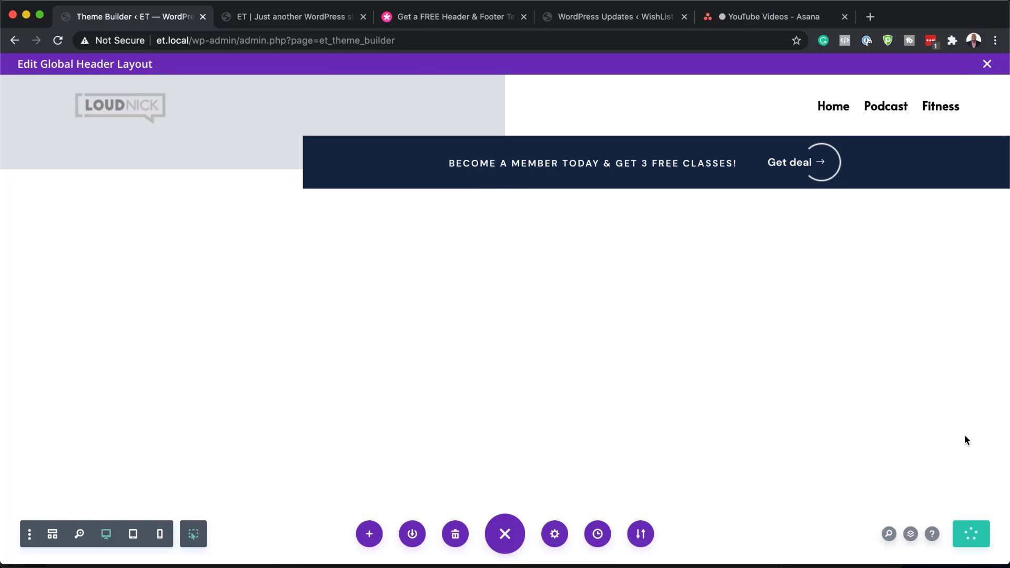
pyautogui.click(987, 63)
pyautogui.click(220, 114)
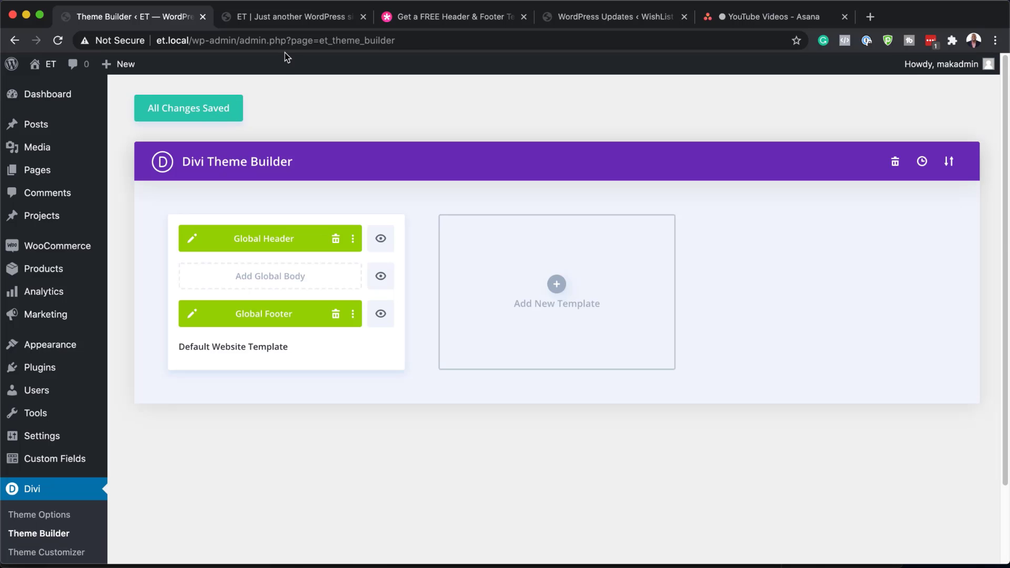
pyautogui.click(297, 19)
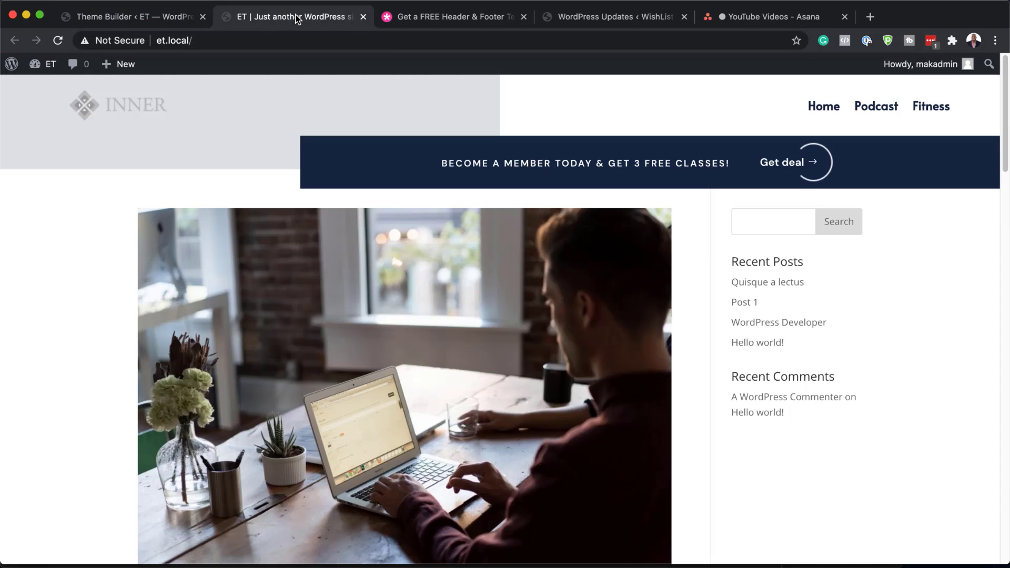
# Reload the site to show the new LOUDNICK header and browse the Podcast page
pyautogui.click(59, 41)
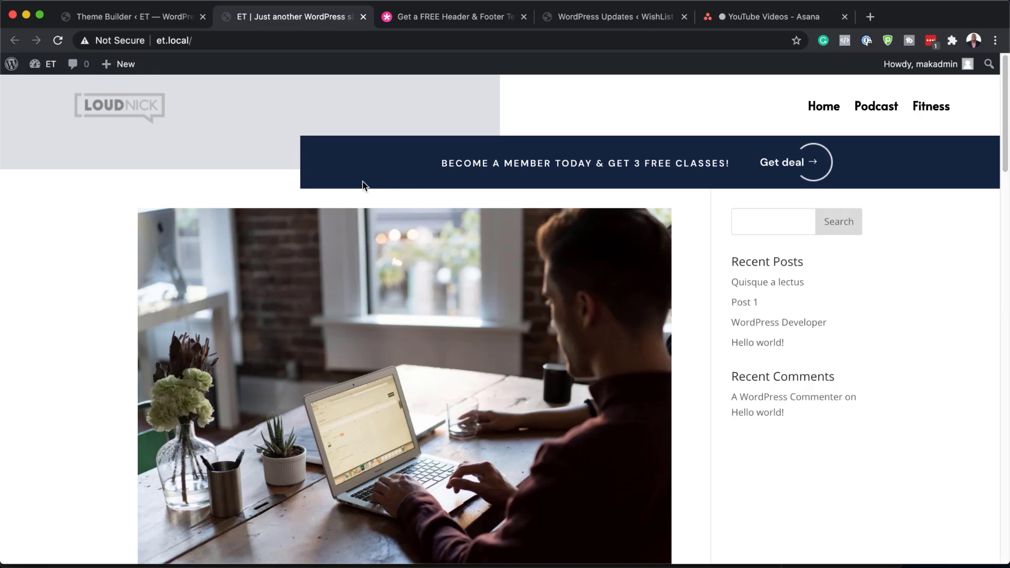
pyautogui.click(889, 113)
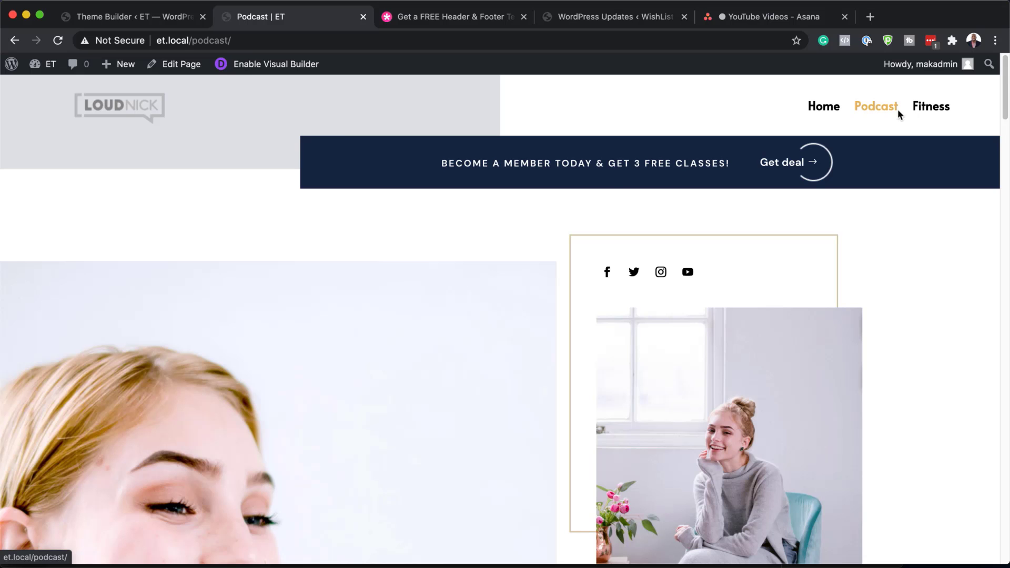
pyautogui.scroll(-5, 524, 237)
pyautogui.scroll(-10, 518, 258)
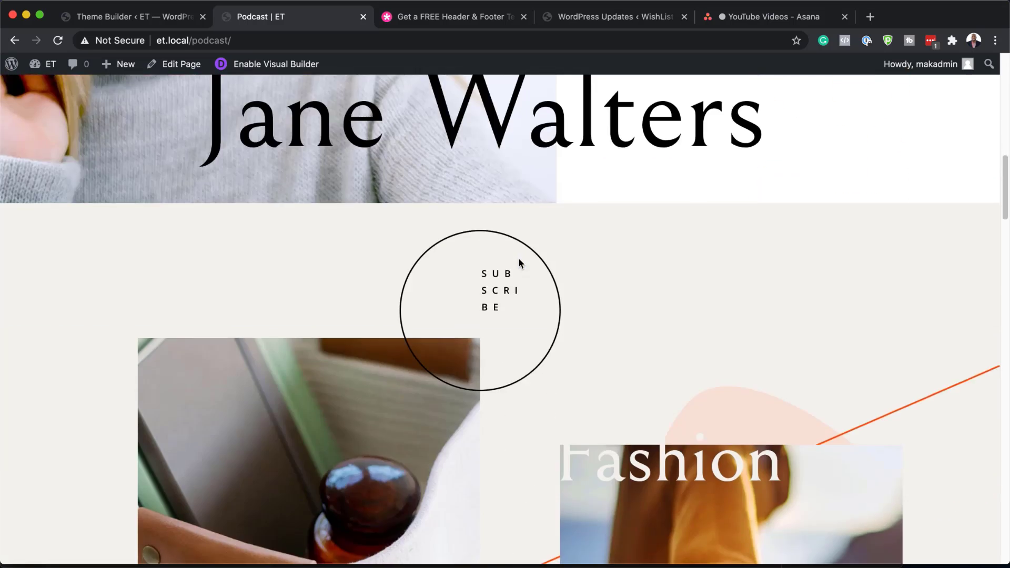
pyautogui.scroll(15, 485, 197)
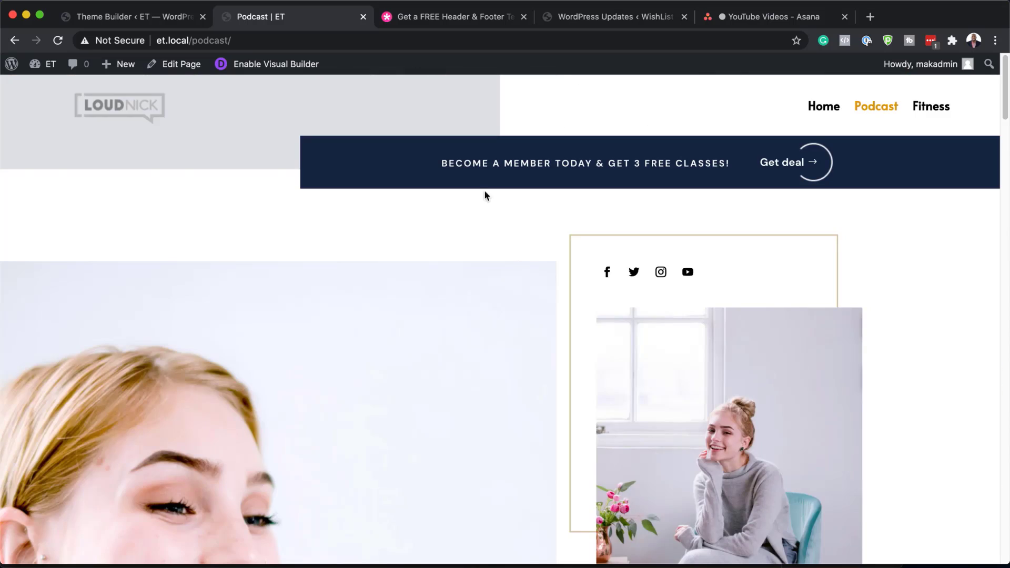
# Recheck the Podcast page's navy footer with contact form, then return to the Theme Builder
pyautogui.click(134, 22)
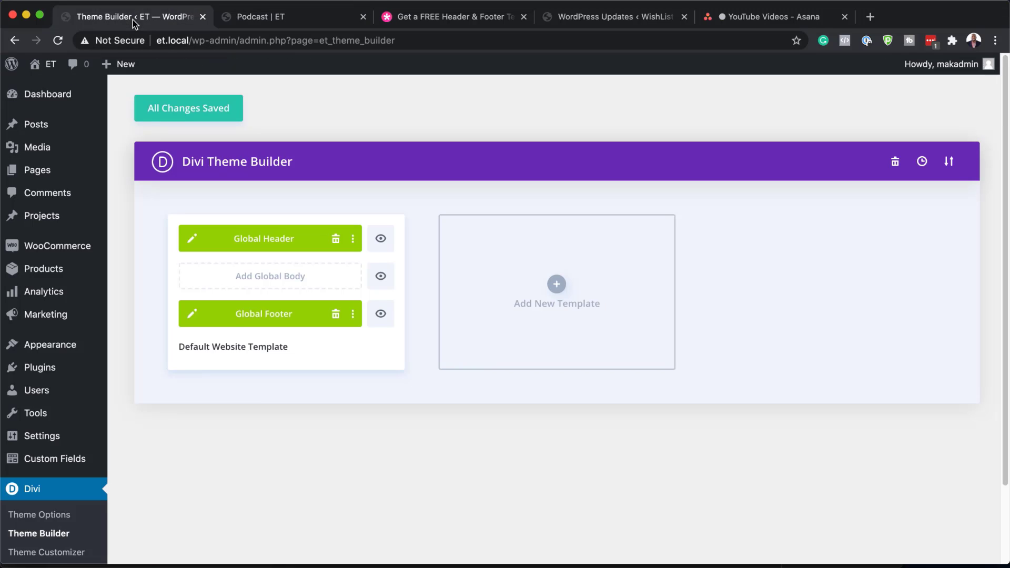
pyautogui.click(302, 17)
pyautogui.scroll(-15, 237, 293)
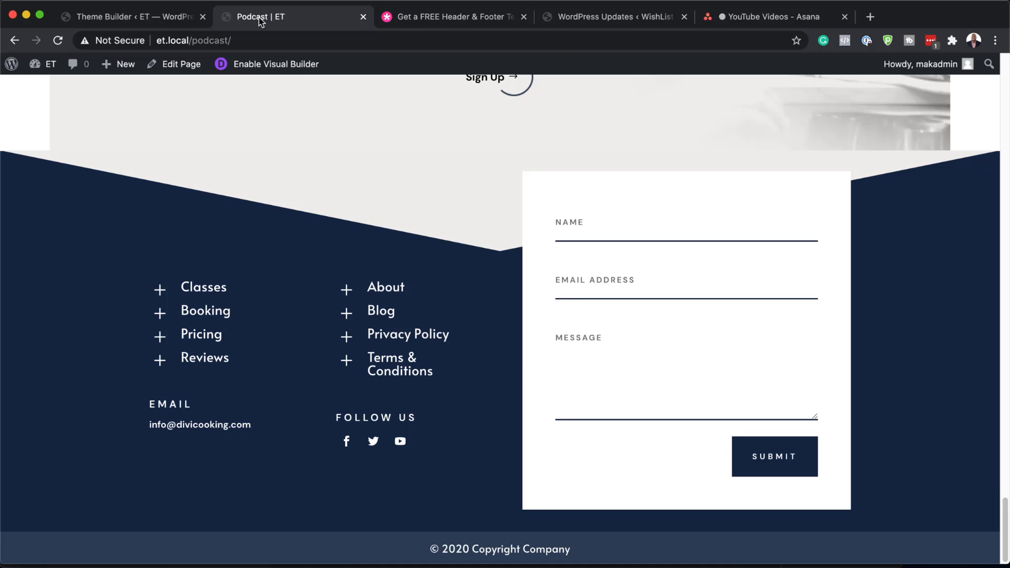
pyautogui.click(168, 20)
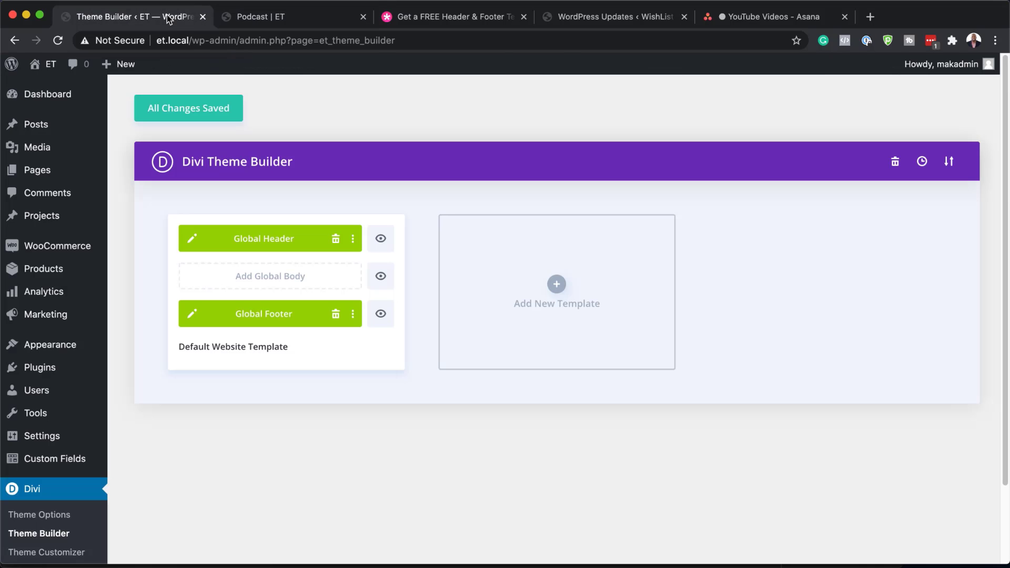
# Open the Global Footer and view the Let's Cook Together! section's Cover/Center background image, closing the media library
pyautogui.click(192, 314)
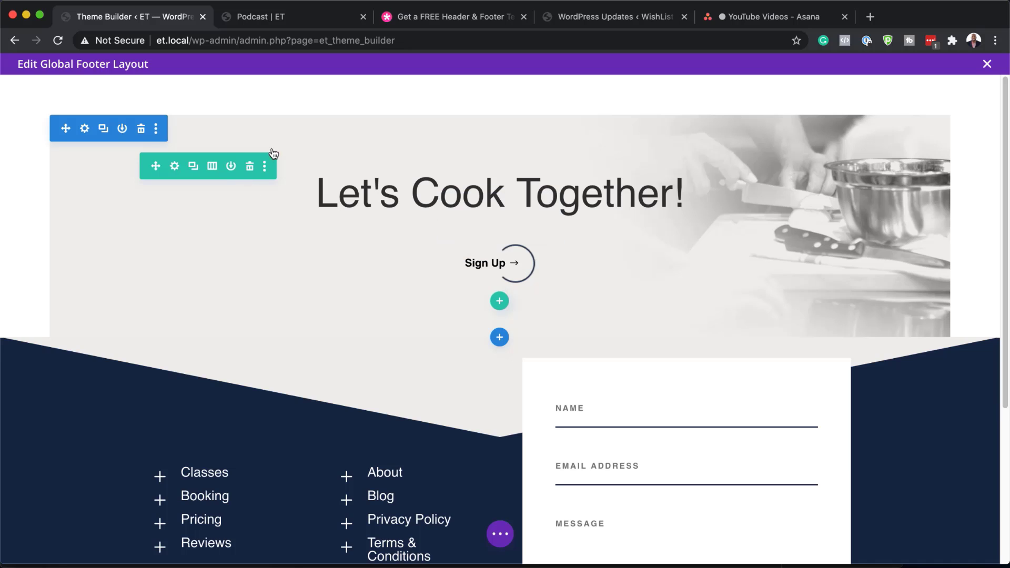
pyautogui.click(84, 129)
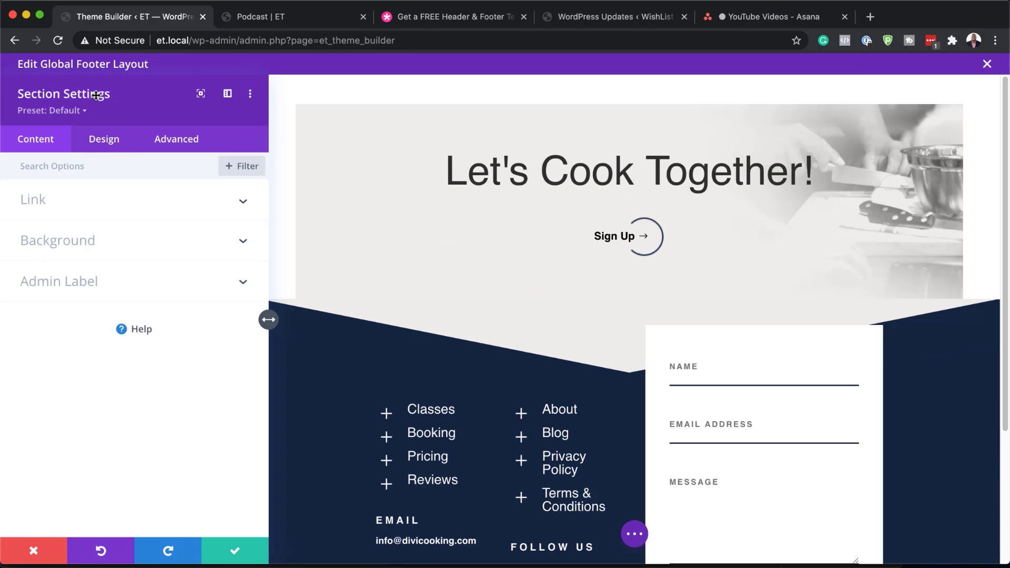
pyautogui.click(63, 240)
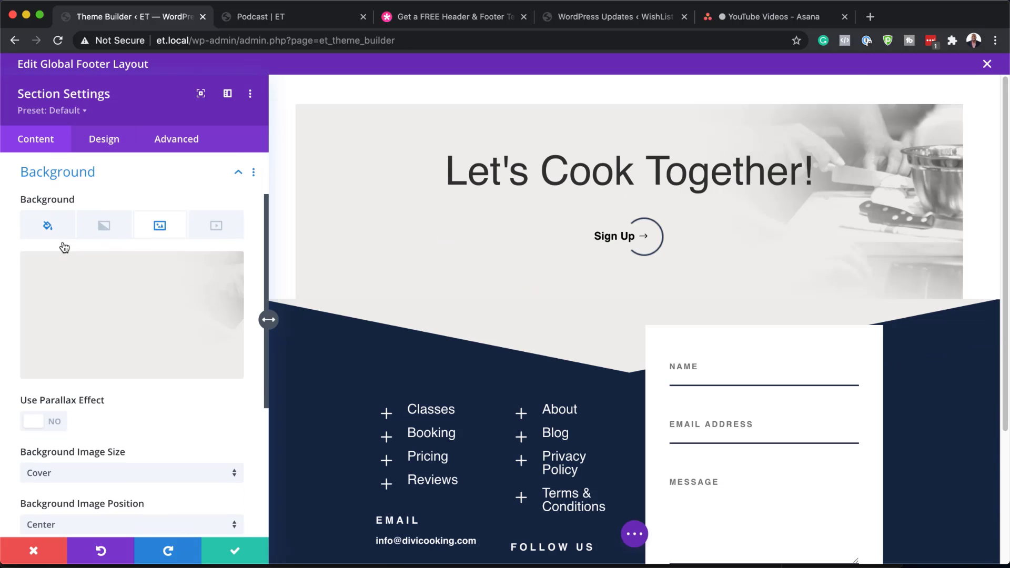
pyautogui.click(107, 306)
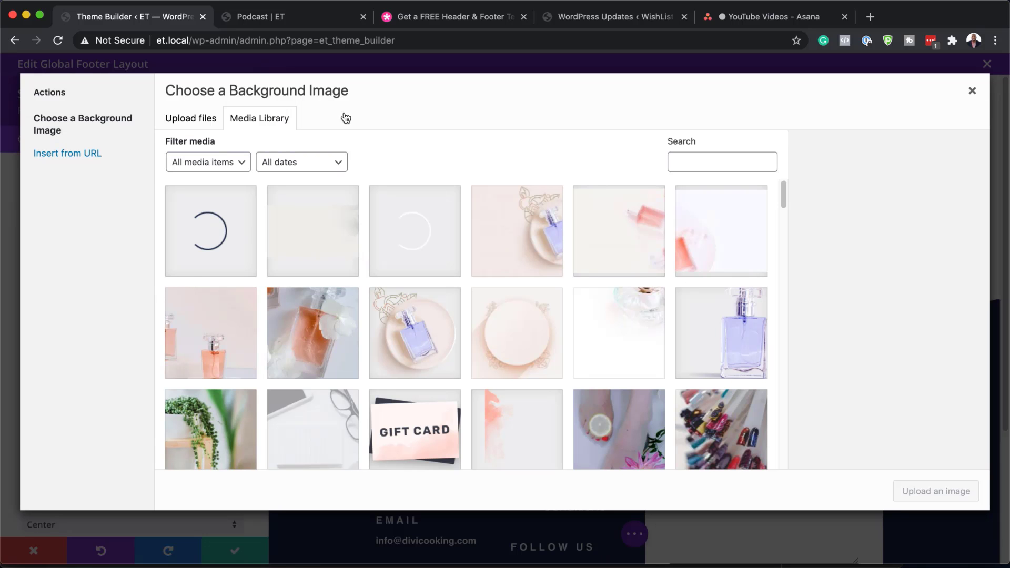
pyautogui.click(972, 91)
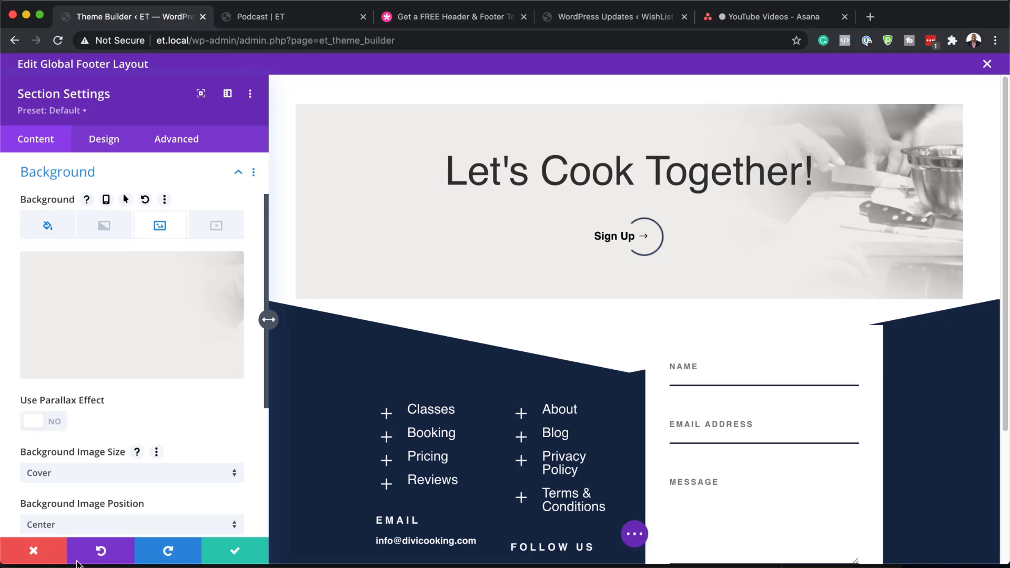
# Discard the section settings and open the Let's Cook Together! heading, selecting its text
pyautogui.click(37, 553)
pyautogui.moveTo(472, 180)
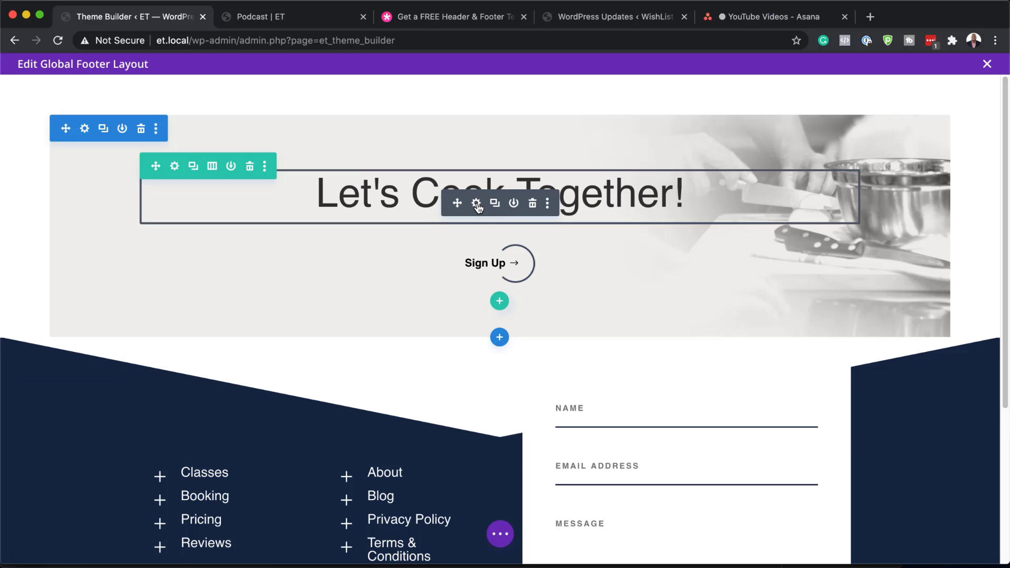
pyautogui.click(476, 204)
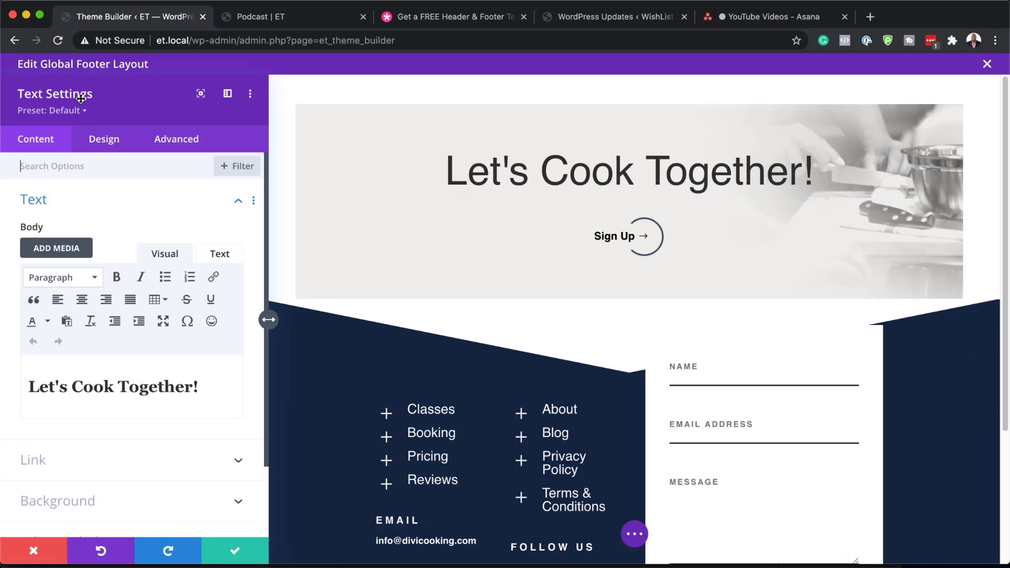
pyautogui.click(126, 389)
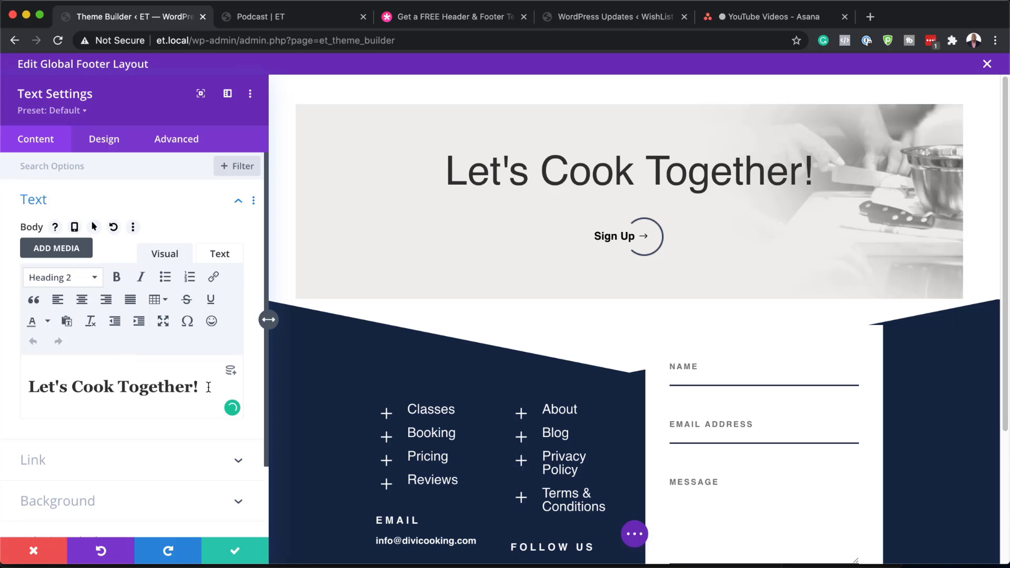
pyautogui.moveTo(206, 387); pyautogui.dragTo(9, 372)
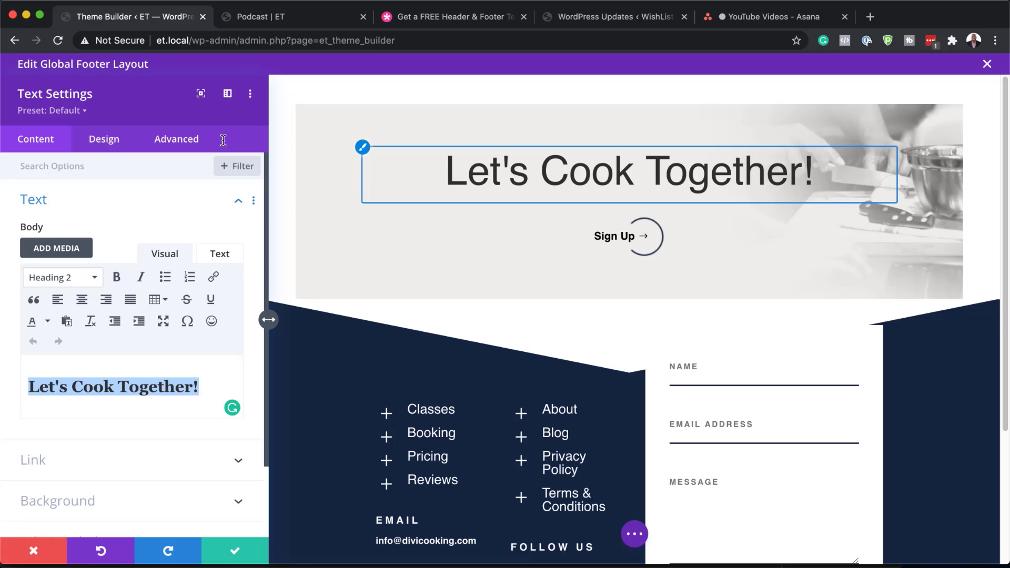
# Change the Heading 2 font from Alata to DM Sans and save the heading
pyautogui.click(108, 144)
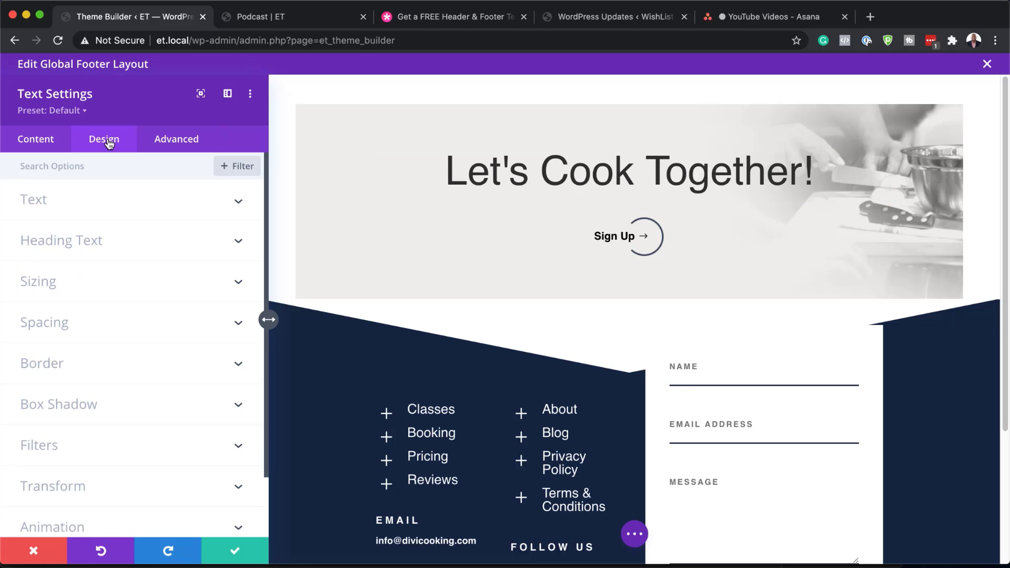
pyautogui.click(75, 241)
pyautogui.click(75, 208)
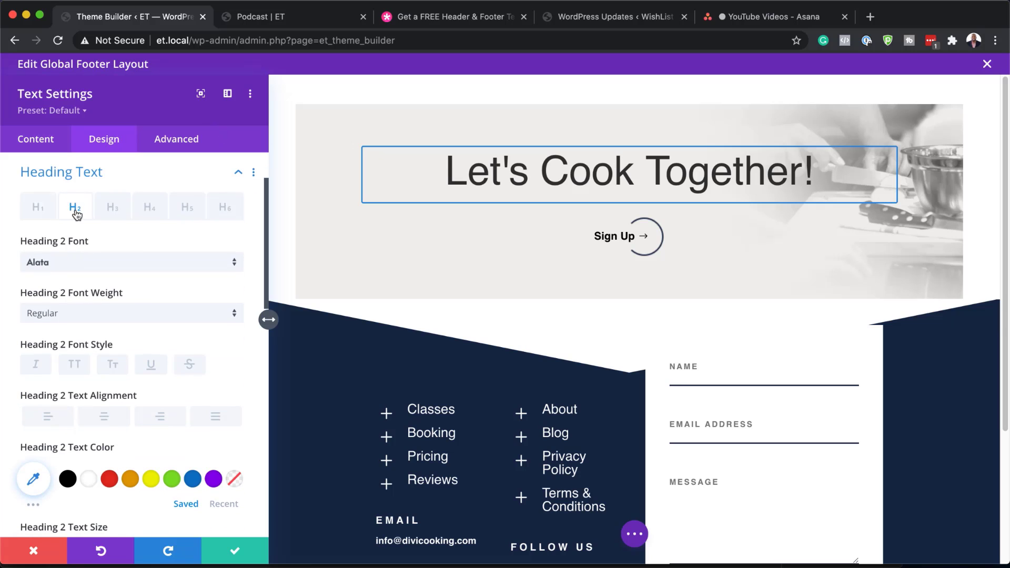
pyautogui.click(134, 263)
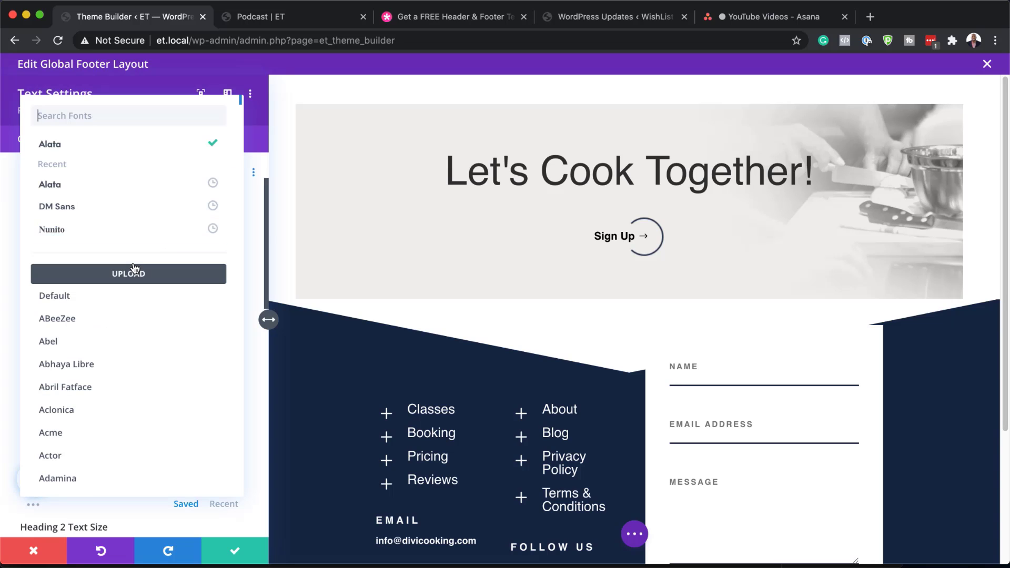
pyautogui.click(108, 206)
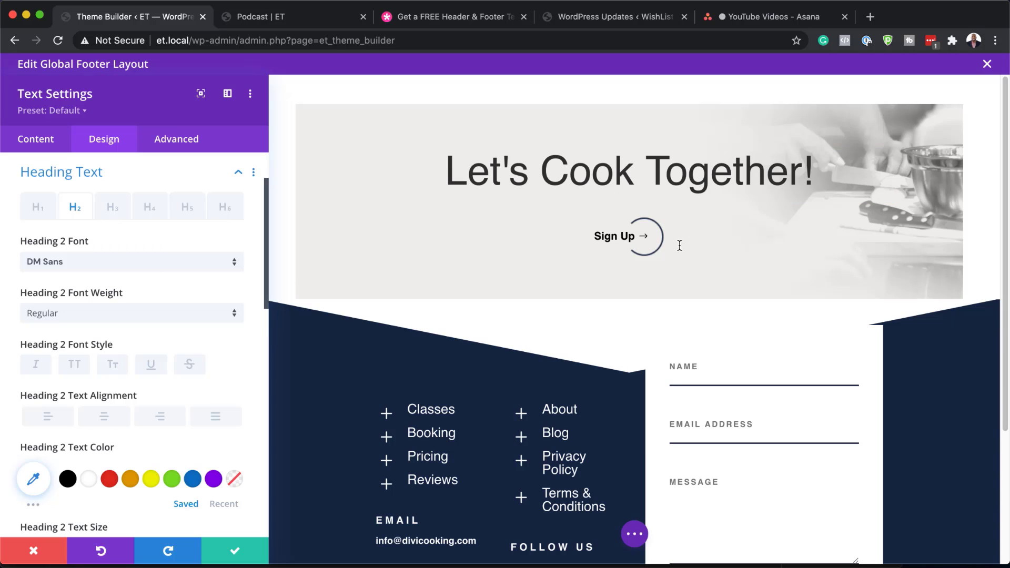
pyautogui.click(237, 555)
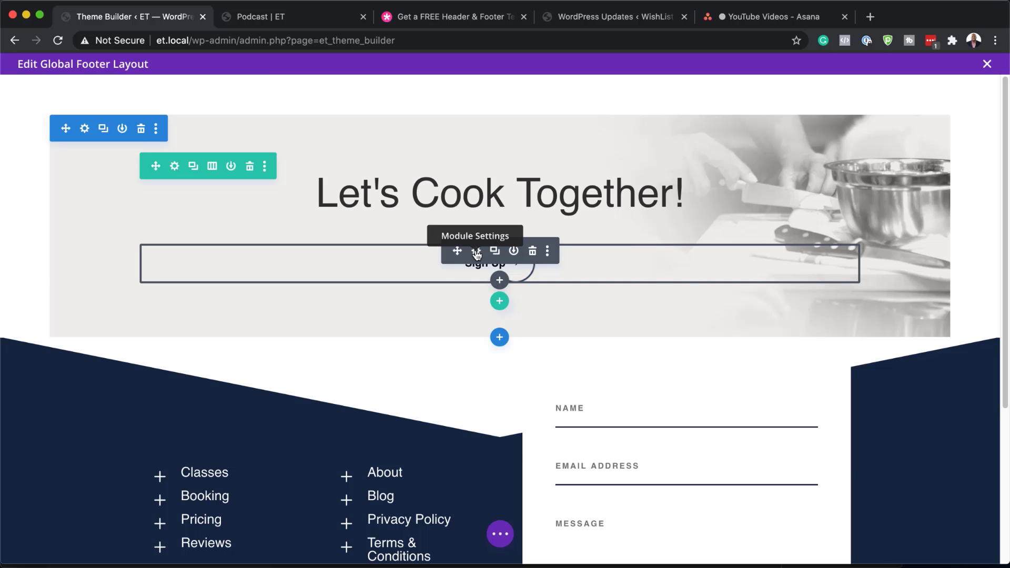
pyautogui.click(477, 253)
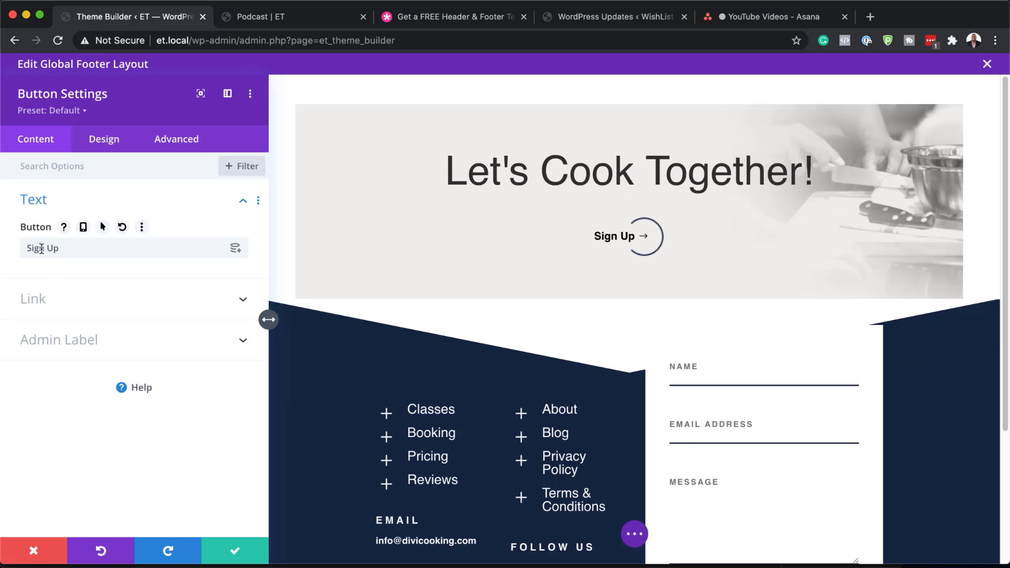
pyautogui.moveTo(63, 248); pyautogui.dragTo(12, 250)
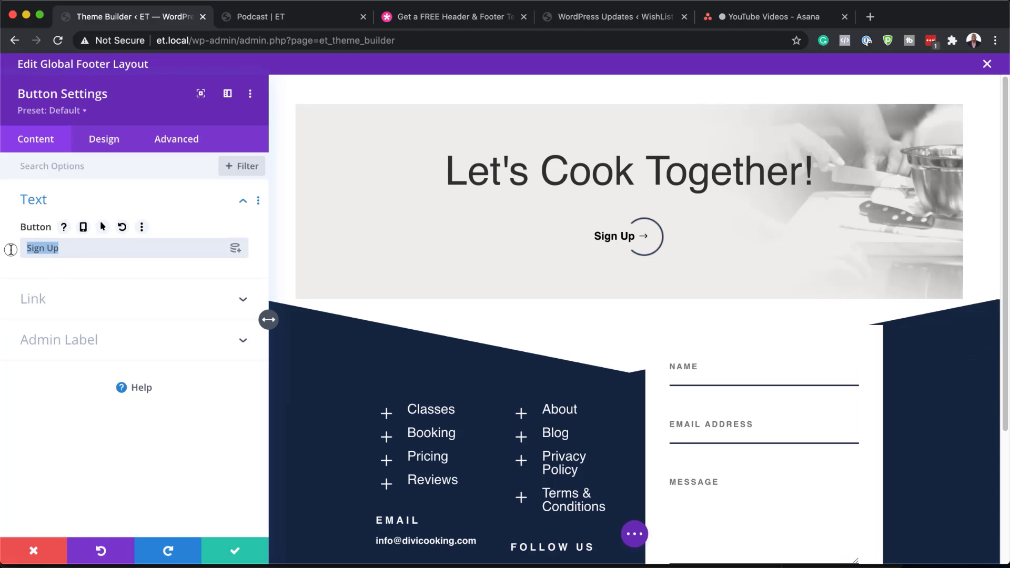
pyautogui.click(85, 255)
pyautogui.write('!')
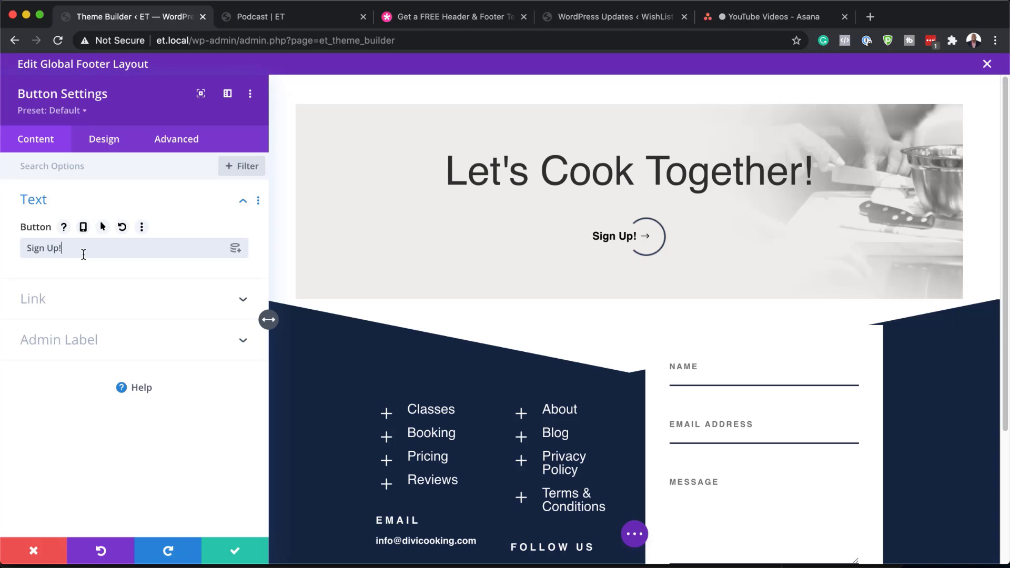
pyautogui.click(112, 142)
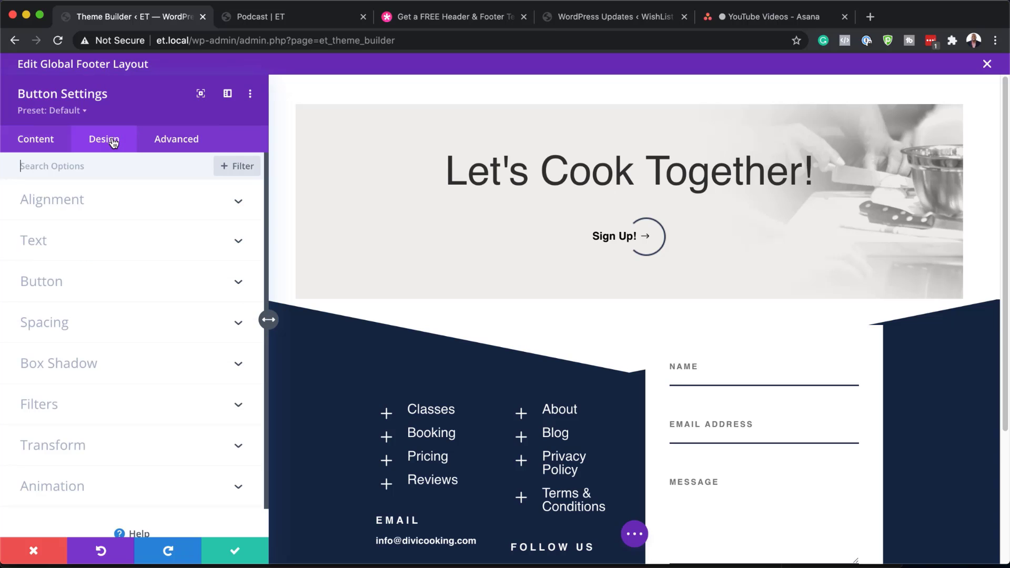
pyautogui.click(53, 287)
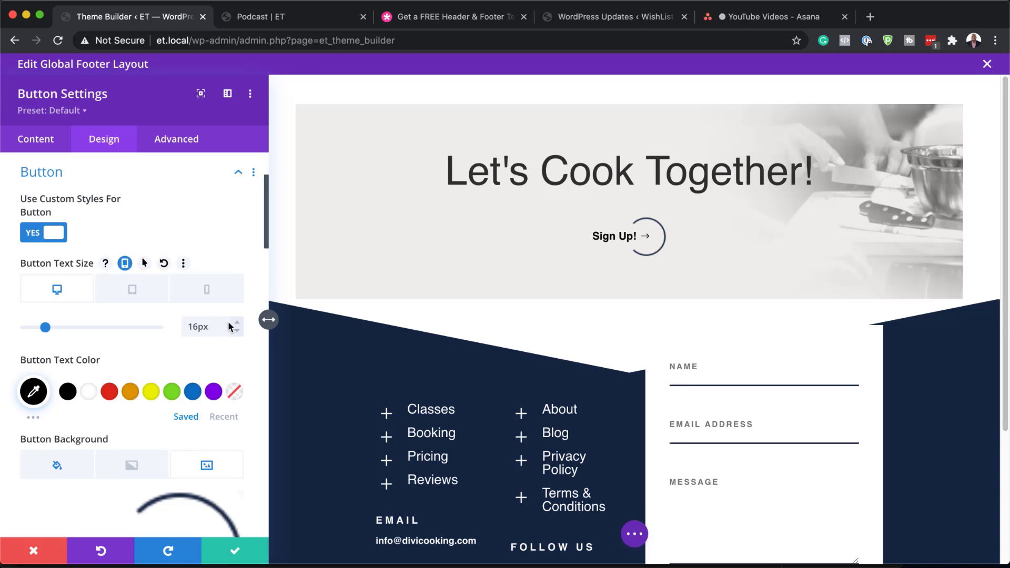
pyautogui.scroll(-6, 126, 427)
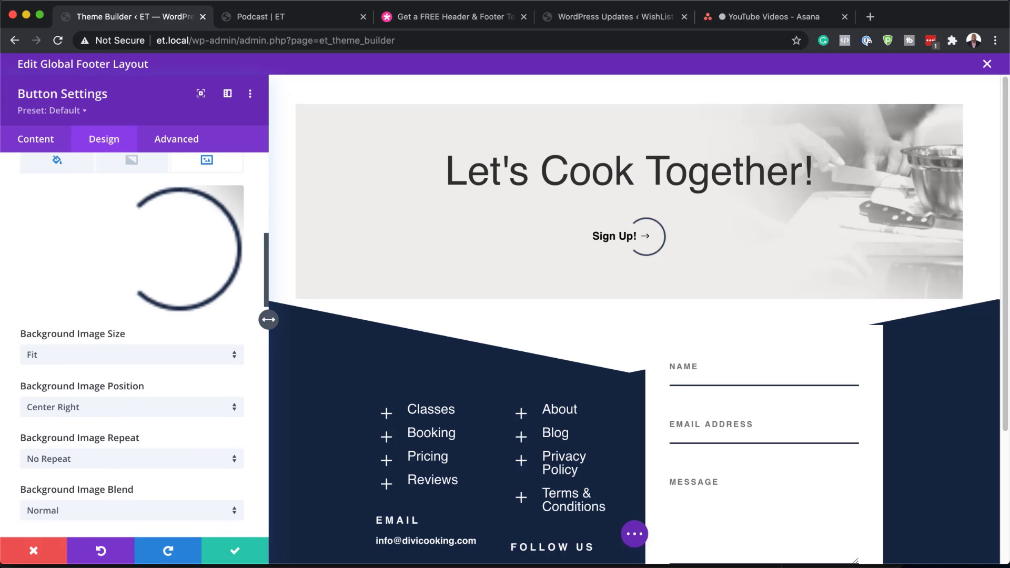
pyautogui.click(35, 555)
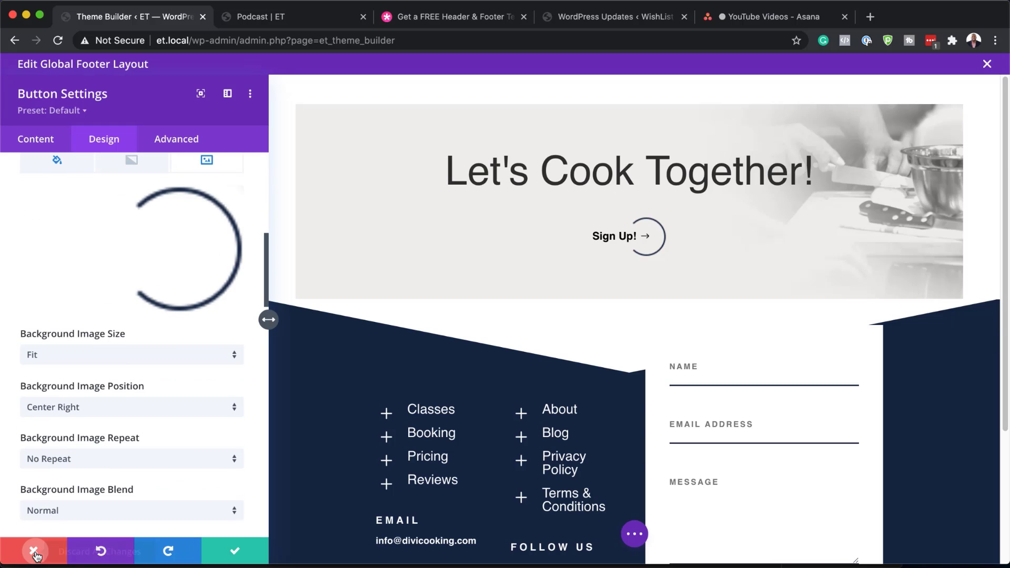
pyautogui.scroll(-4, 163, 405)
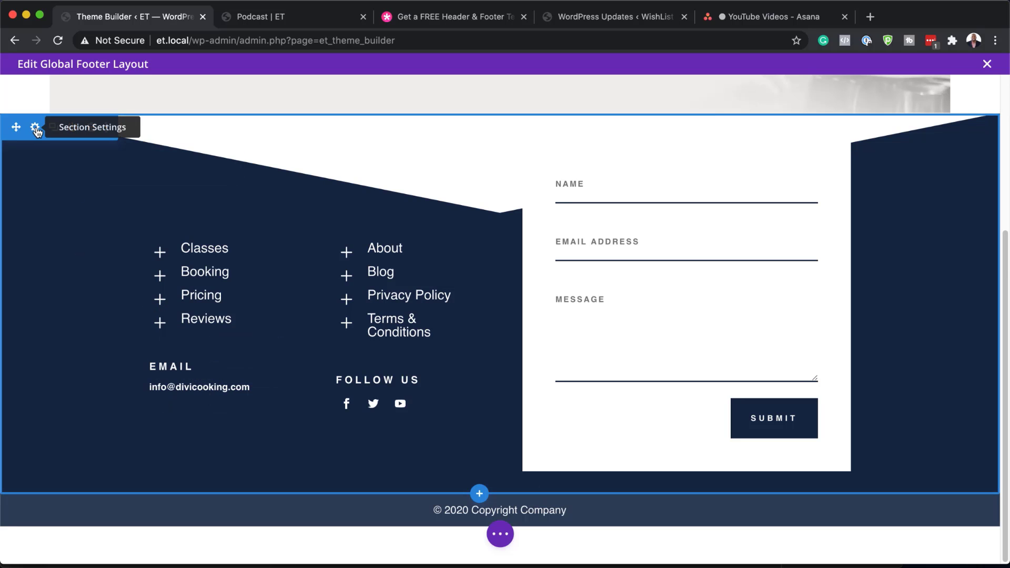
# Open the footer section's background settings, try black, and undo back to the dark navy
pyautogui.click(35, 128)
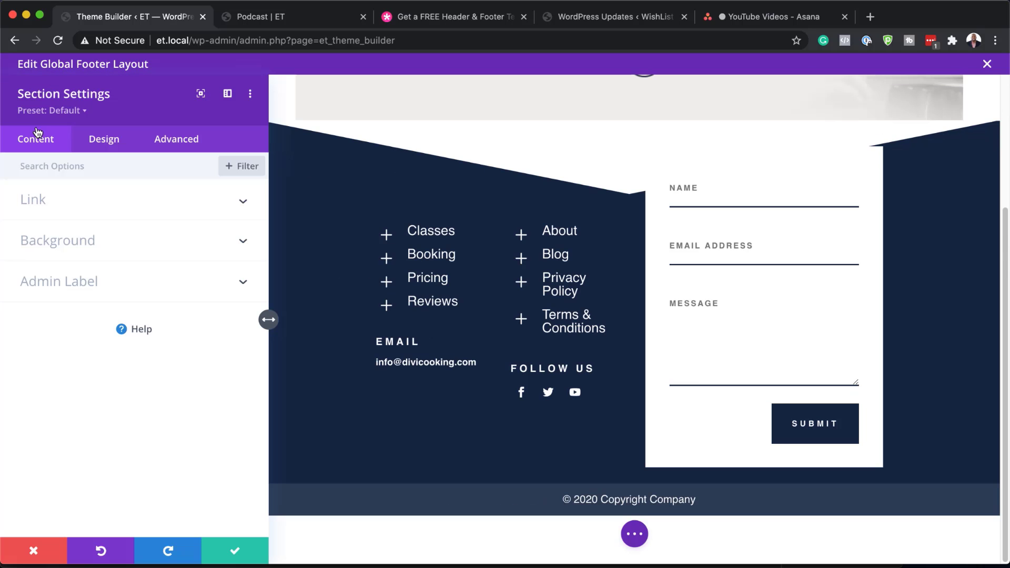
pyautogui.click(92, 241)
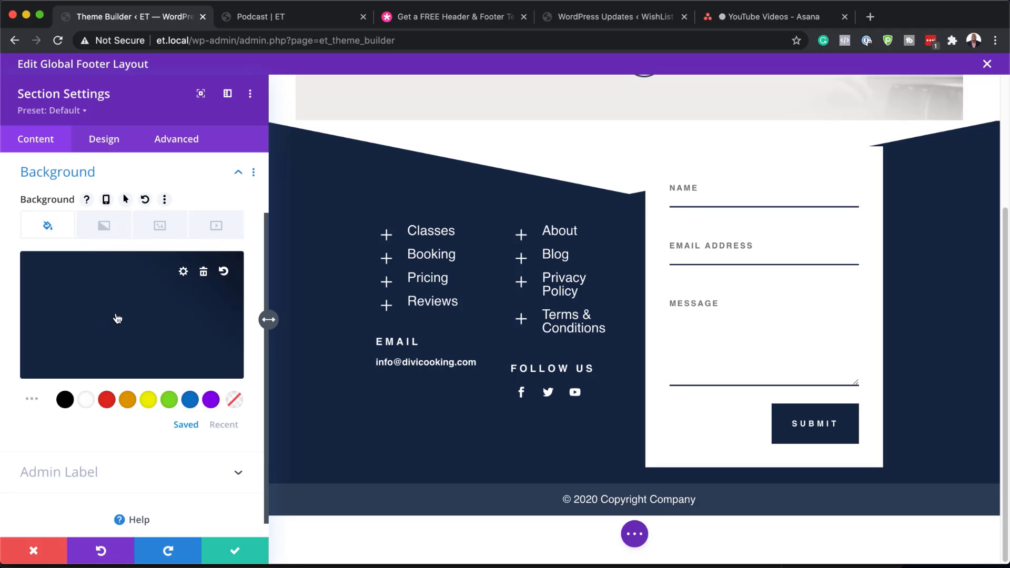
pyautogui.click(65, 400)
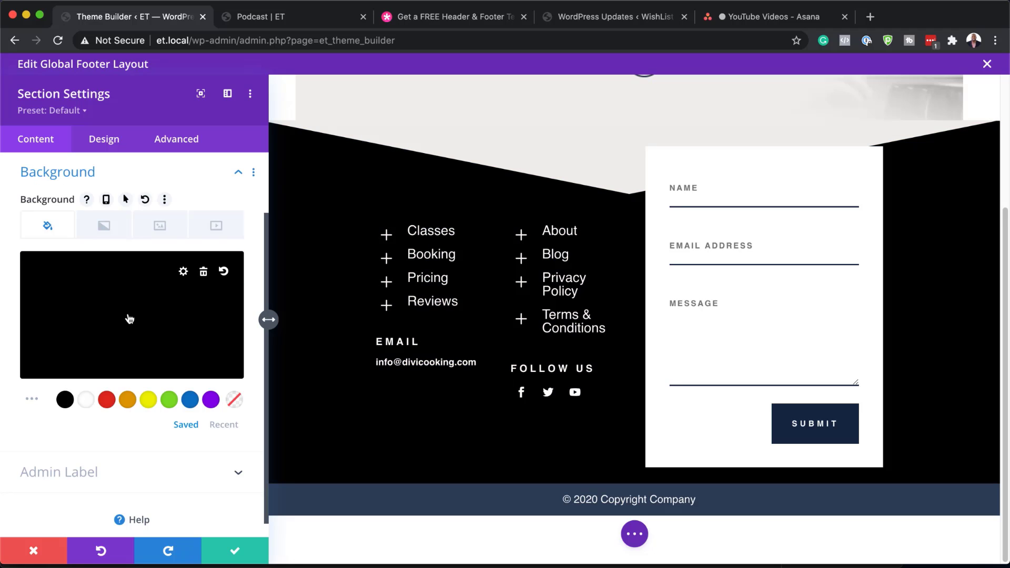
pyautogui.press('super+z')
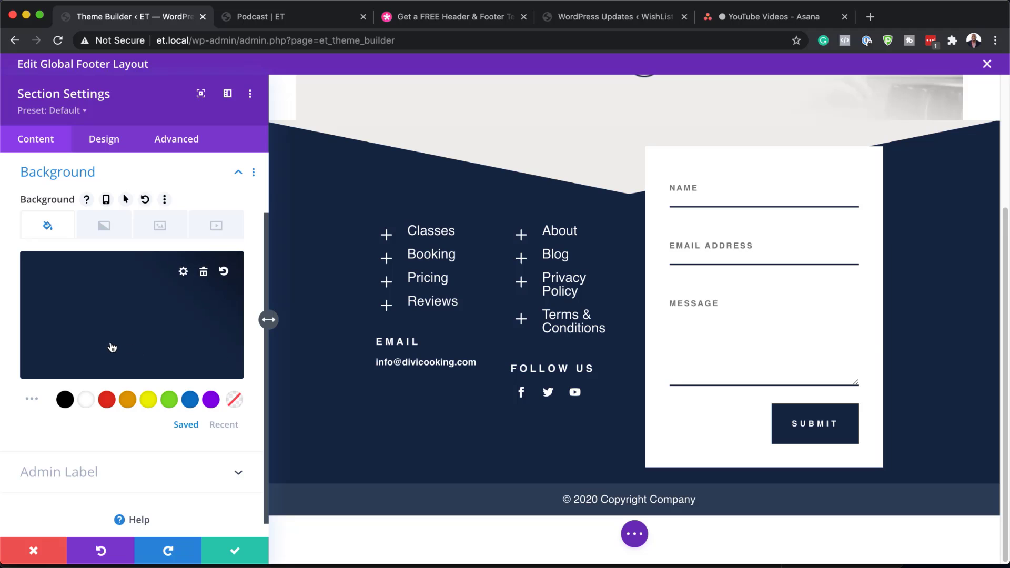
# Replace the footer section's pointed top divider with the layered slant shape, after trying a curve
pyautogui.click(112, 141)
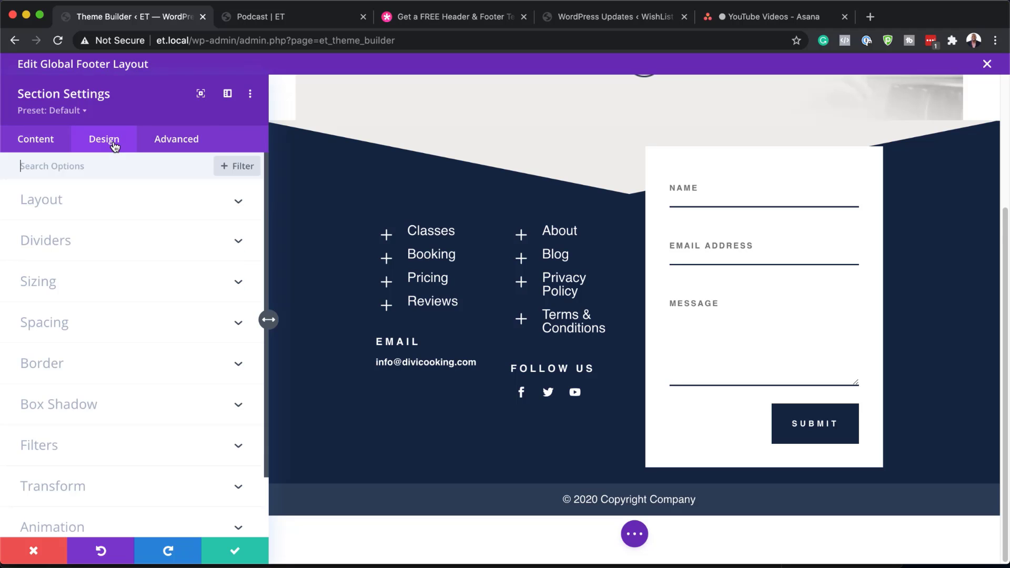
pyautogui.click(60, 249)
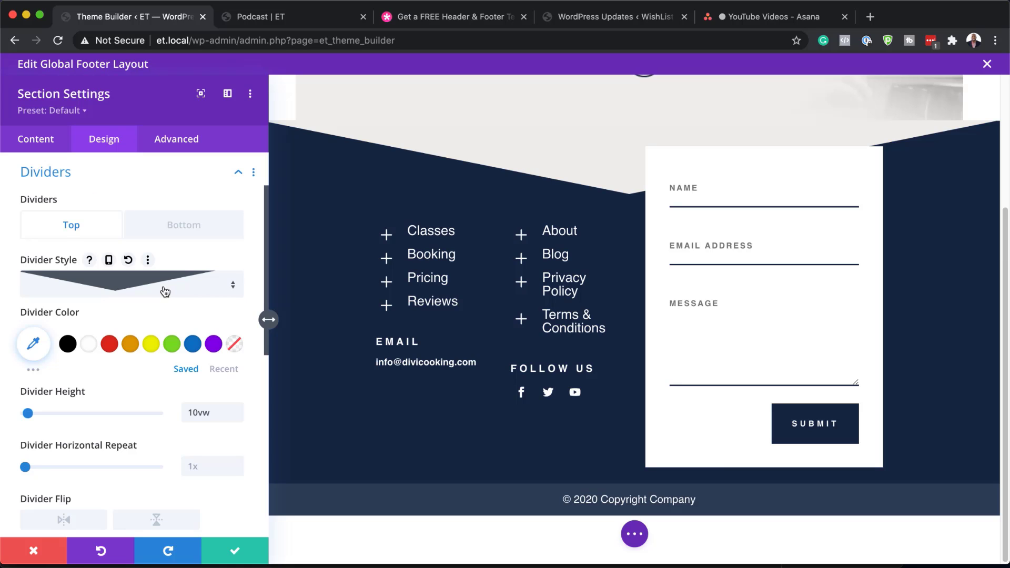
pyautogui.scroll(3, 497, 289)
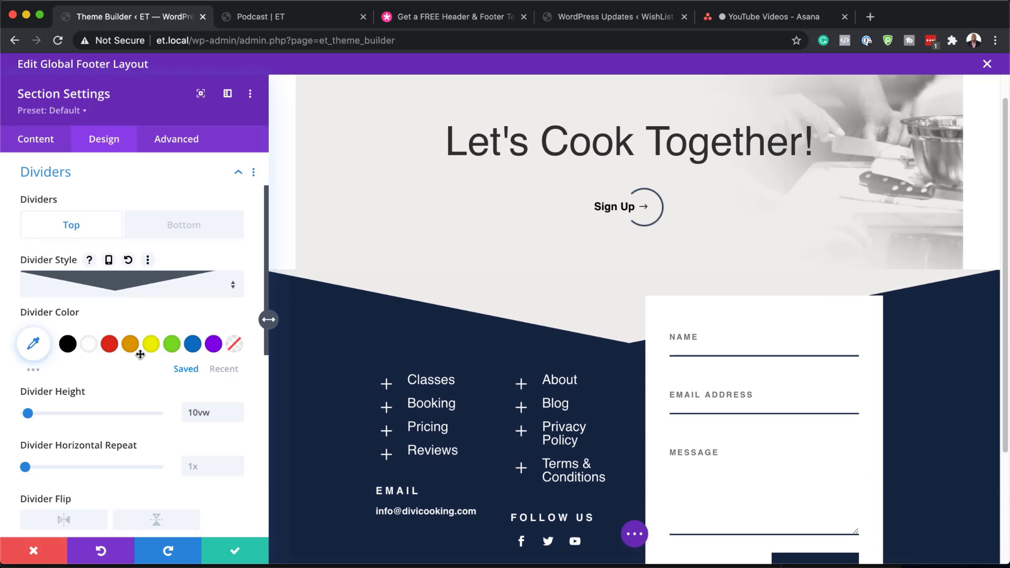
pyautogui.click(192, 292)
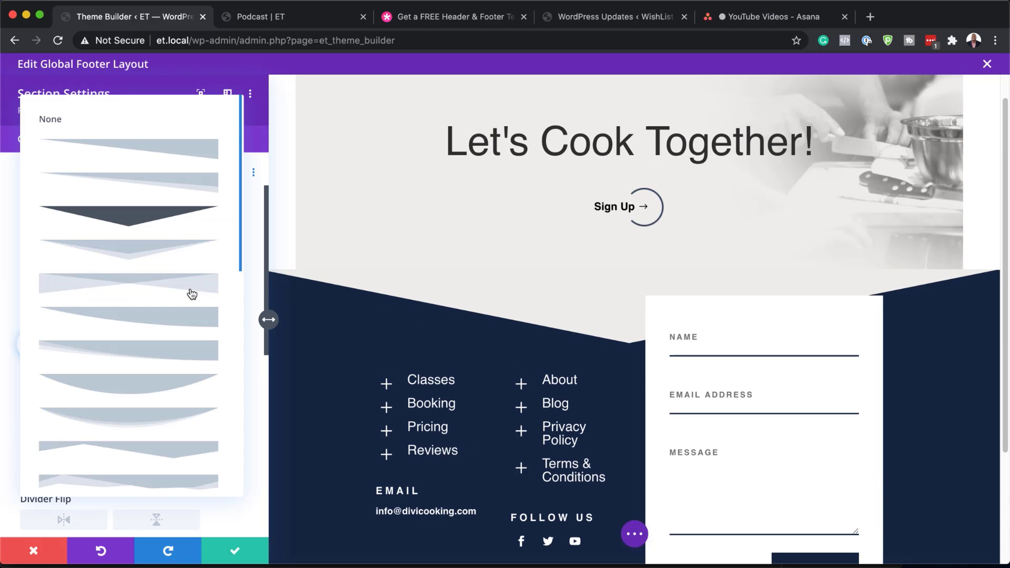
pyautogui.click(146, 392)
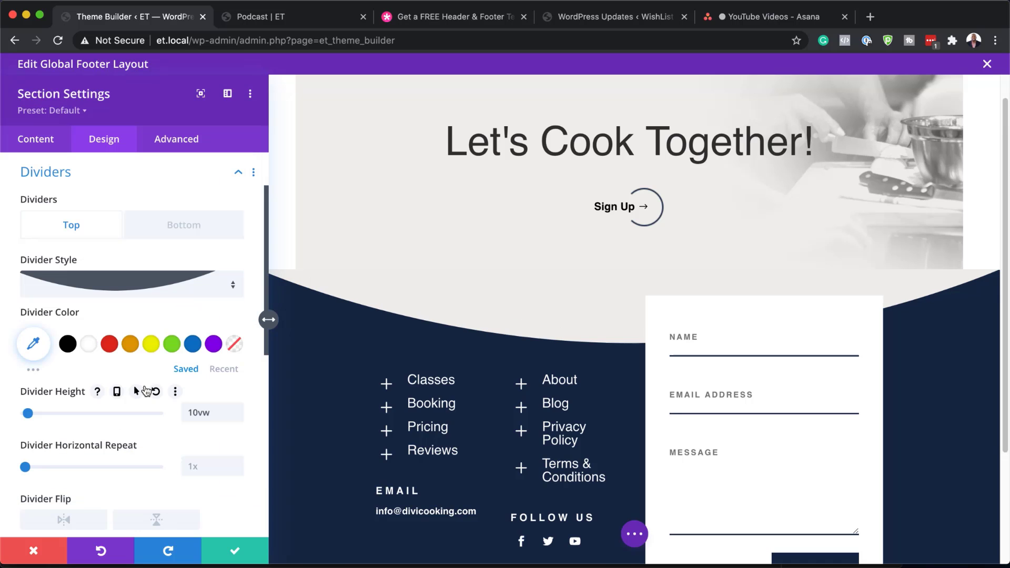
pyautogui.click(151, 282)
pyautogui.click(158, 350)
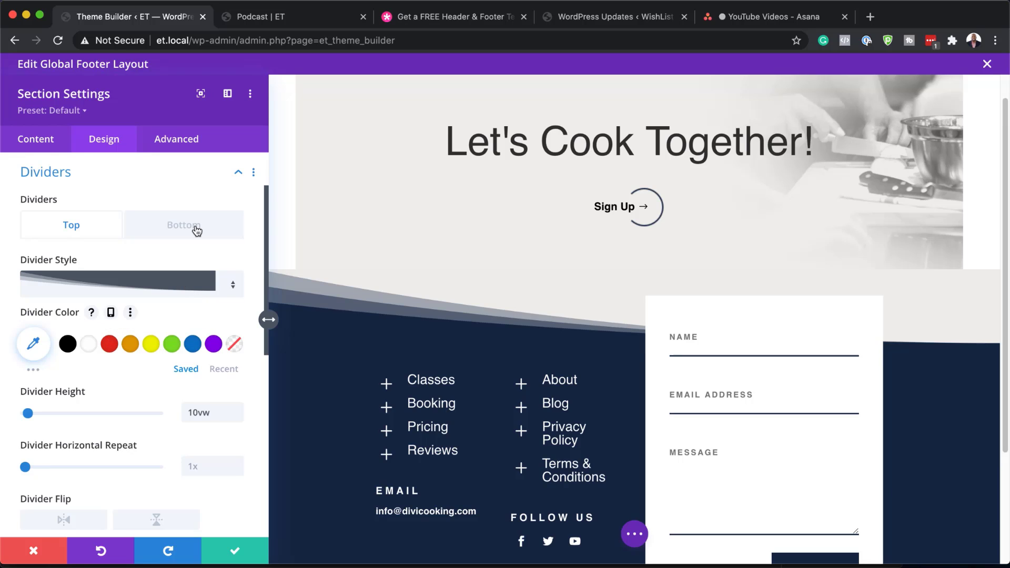
# Discard the divider changes and open the contact form's Design settings
pyautogui.click(34, 553)
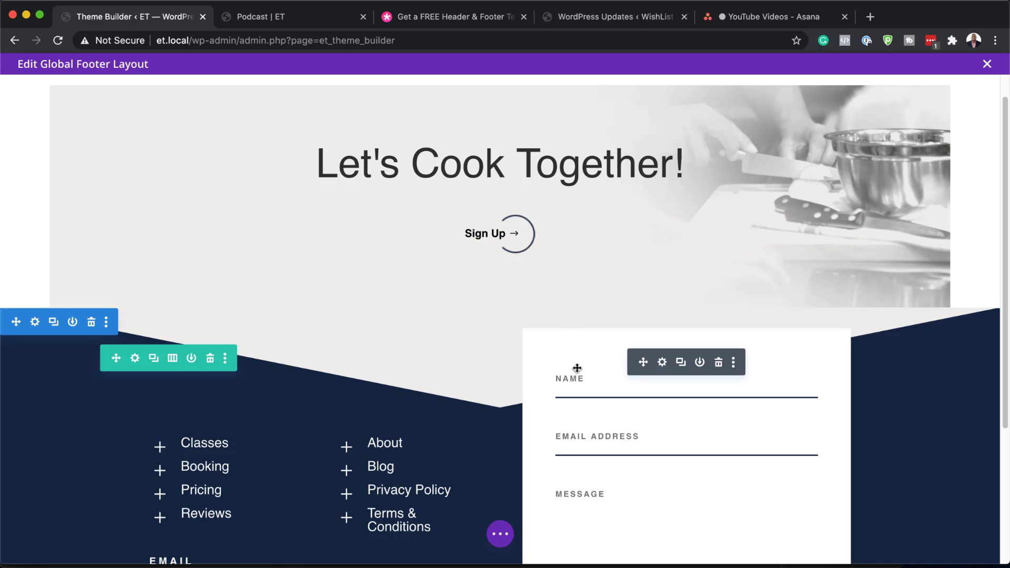
pyautogui.scroll(-5, 678, 391)
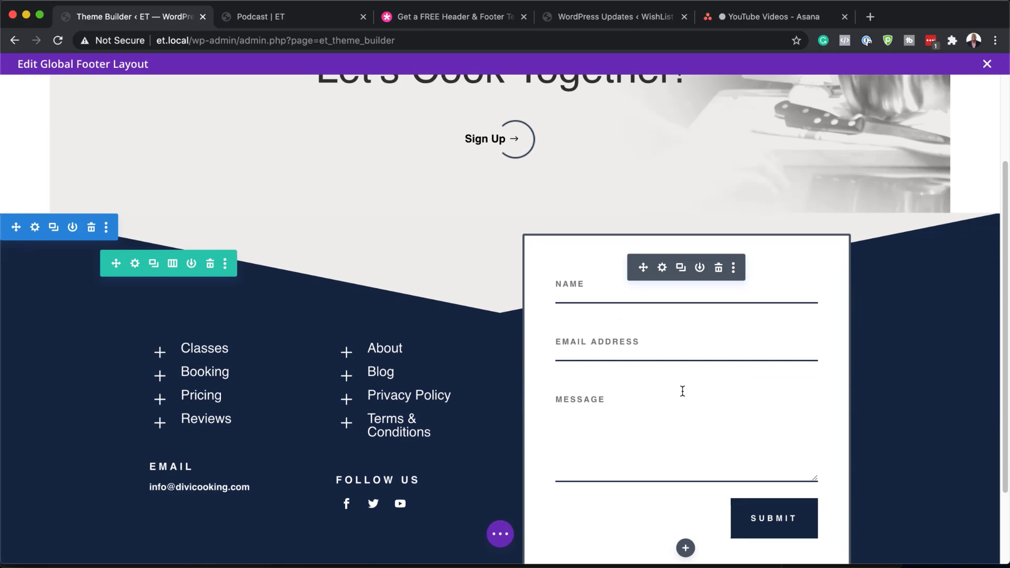
pyautogui.click(662, 239)
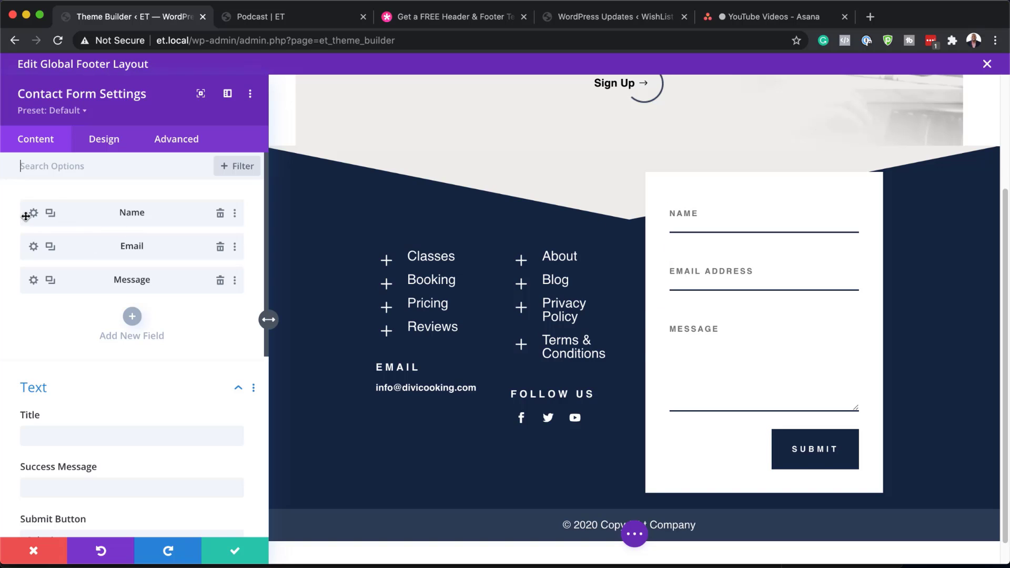
pyautogui.click(110, 144)
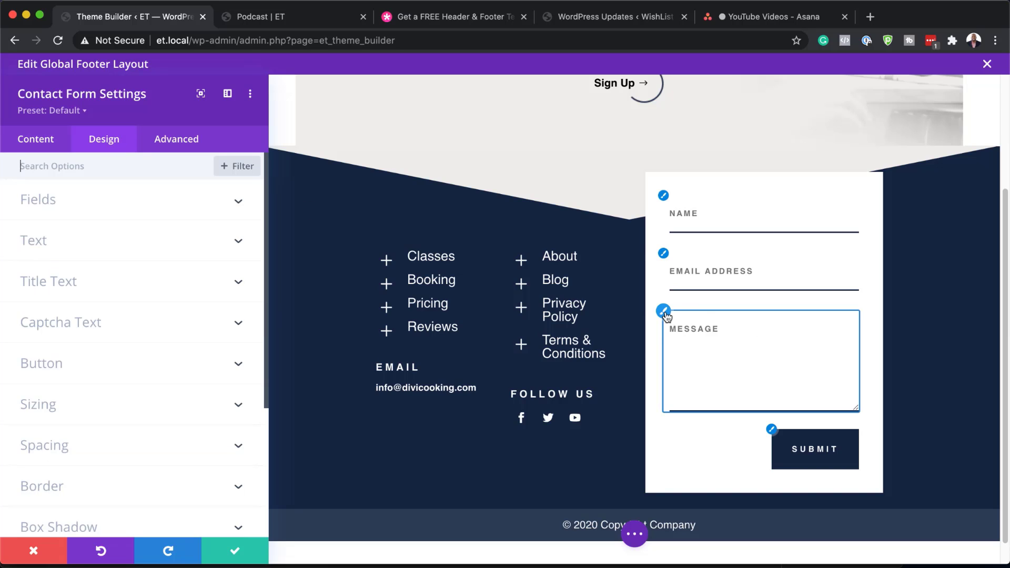
# Expand the form's Fields and Border options, showing the bottom-only input border
pyautogui.click(664, 313)
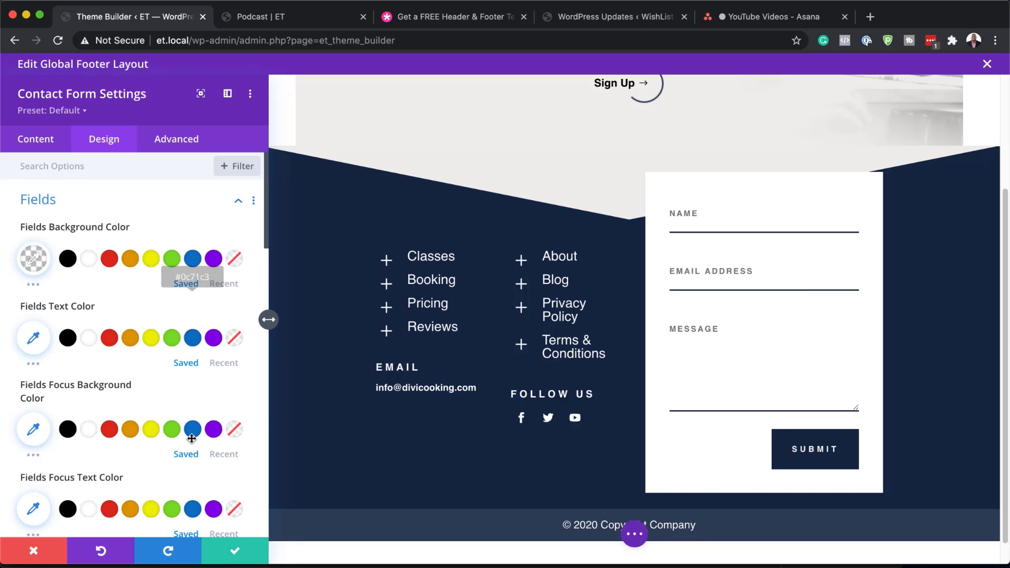
pyautogui.scroll(-2, 192, 443)
pyautogui.scroll(-6, 192, 444)
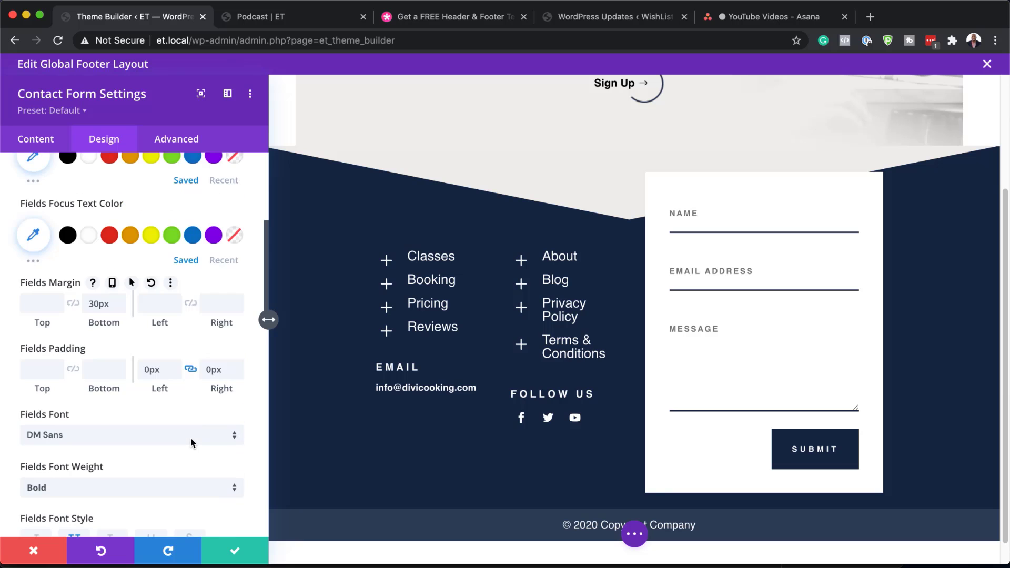
pyautogui.scroll(-5, 190, 438)
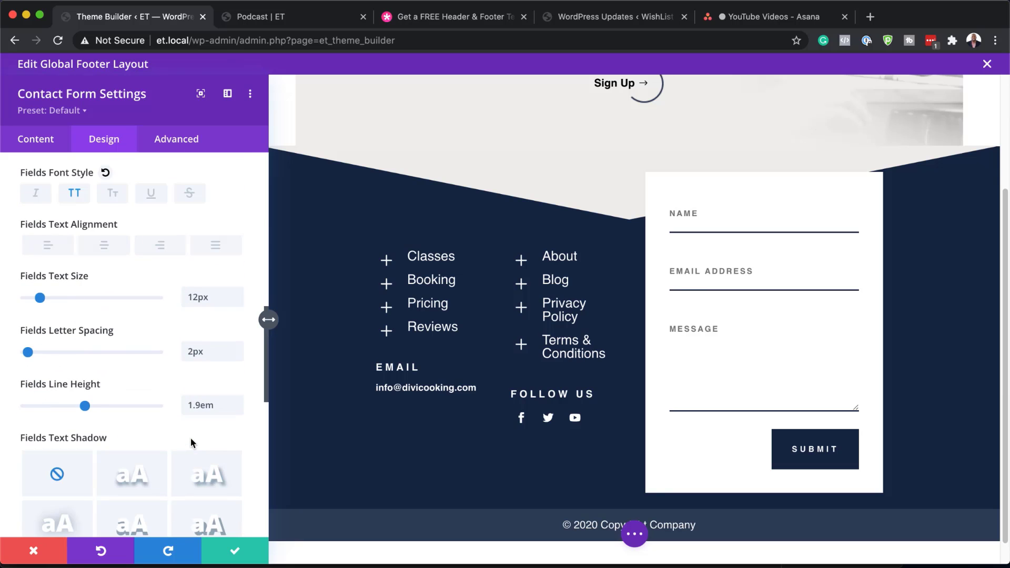
pyautogui.scroll(-5, 191, 443)
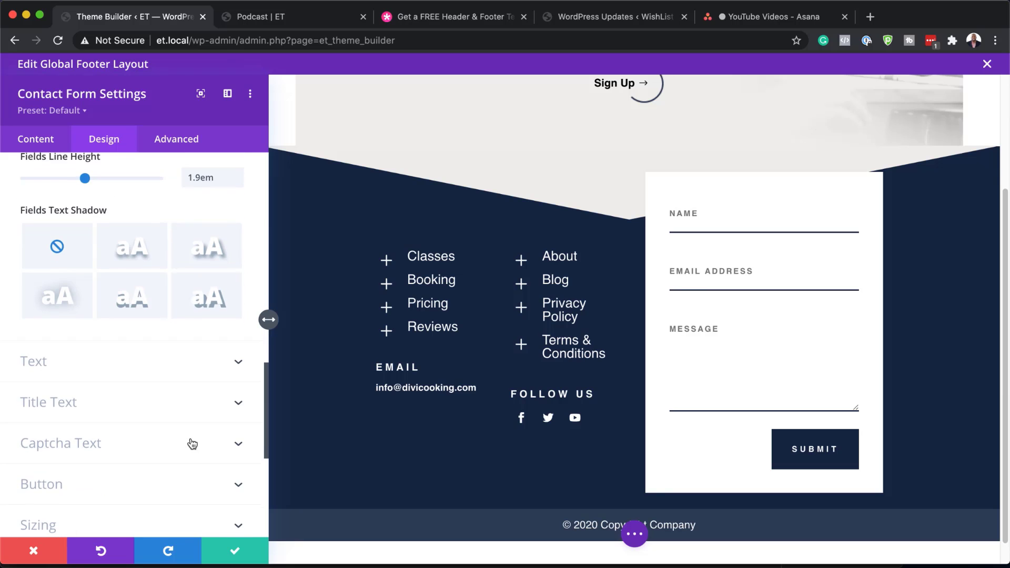
pyautogui.scroll(-4, 192, 443)
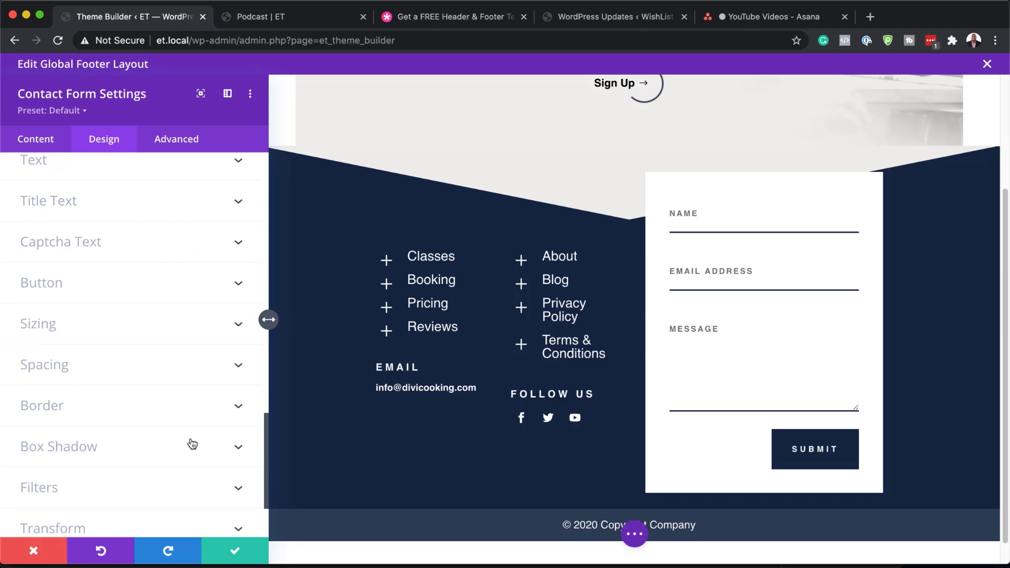
pyautogui.click(158, 408)
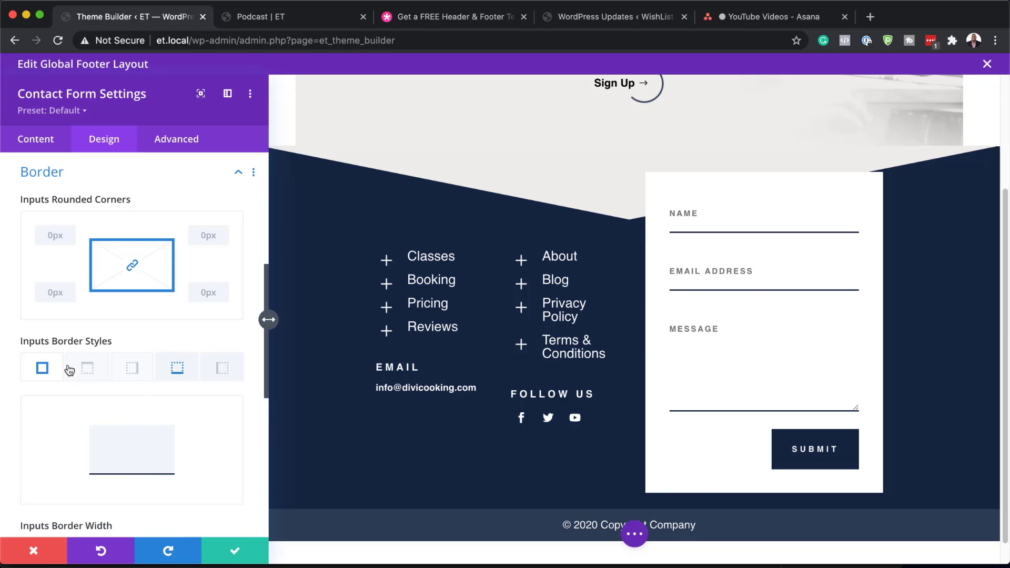
# Experiment with a 2px full input border and a light grey border colour
pyautogui.scroll(-3, 125, 448)
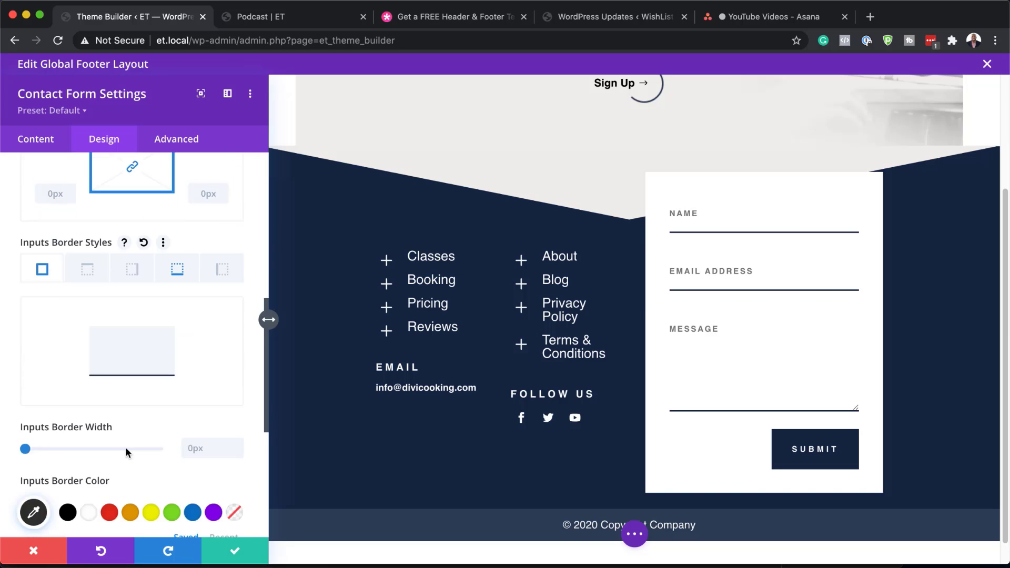
pyautogui.moveTo(26, 416); pyautogui.dragTo(32, 416)
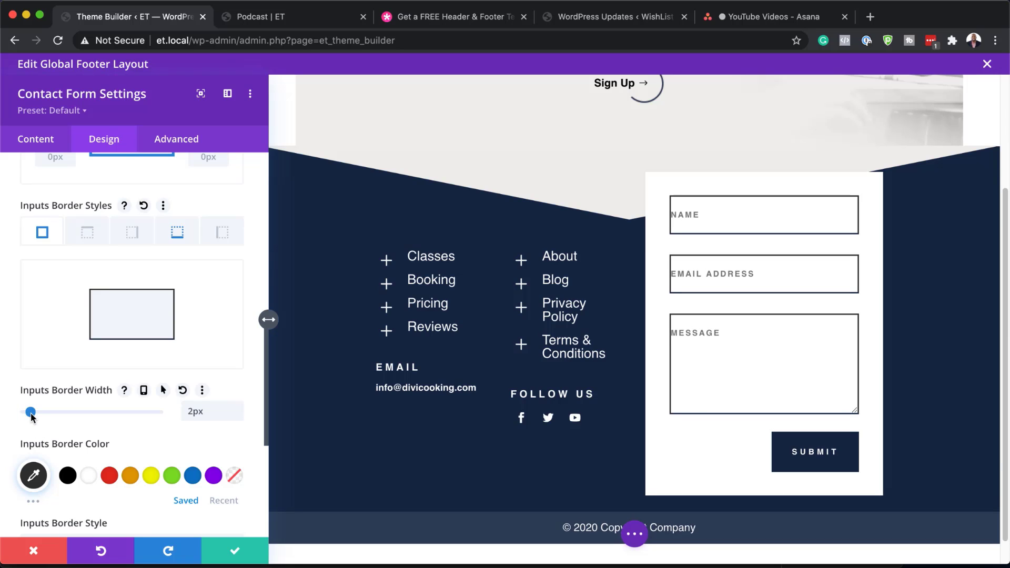
pyautogui.moveTo(31, 417); pyautogui.dragTo(6, 415)
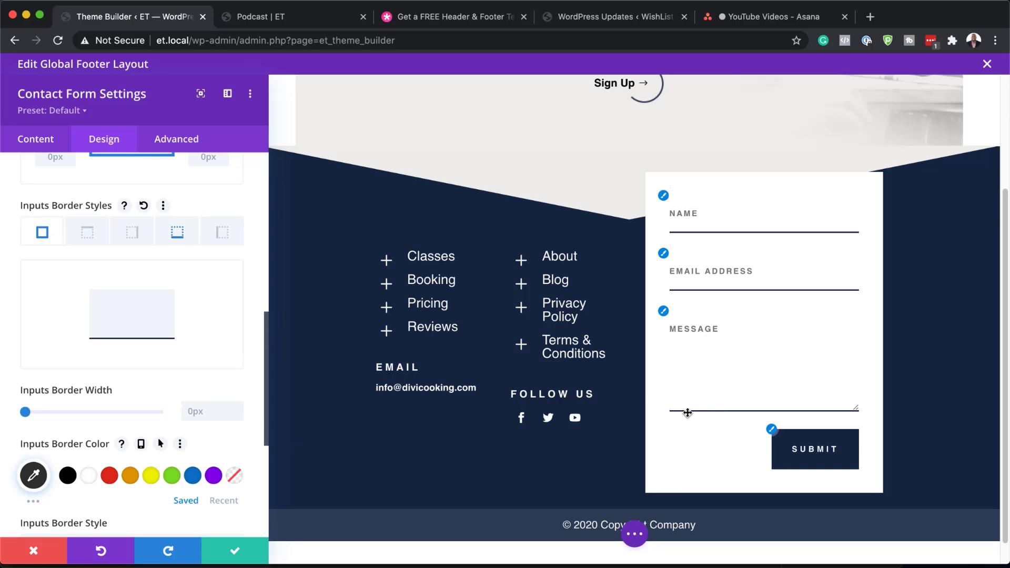
pyautogui.click(33, 475)
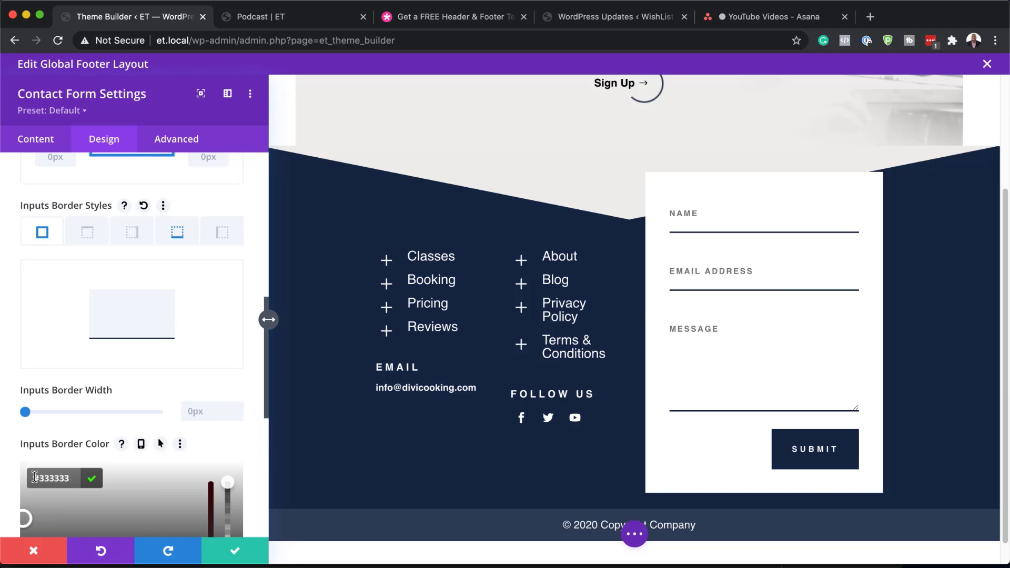
pyautogui.scroll(-1, 263, 492)
pyautogui.scroll(-5, 268, 487)
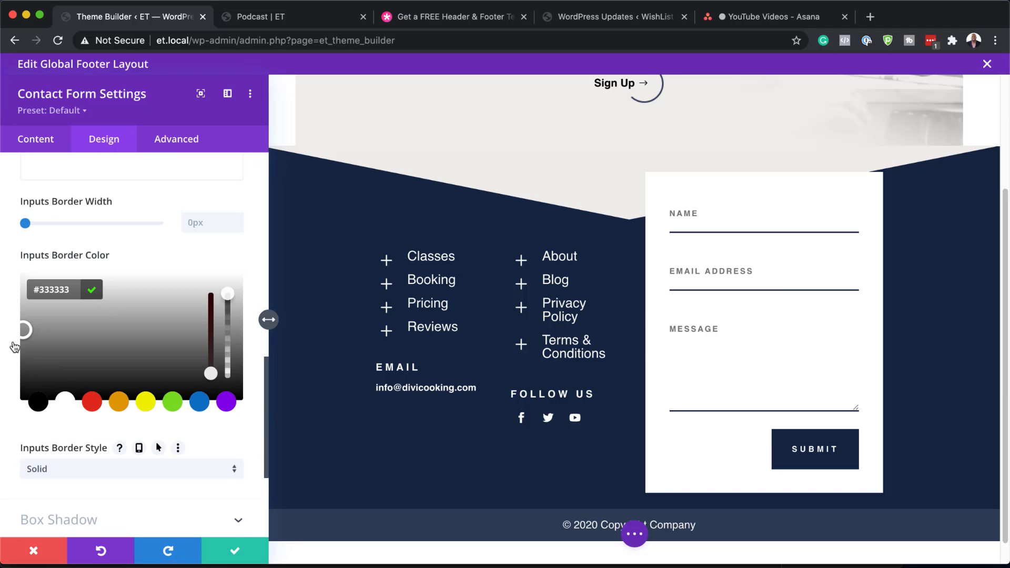
pyautogui.moveTo(26, 332); pyautogui.dragTo(21, 310)
pyautogui.click(109, 261)
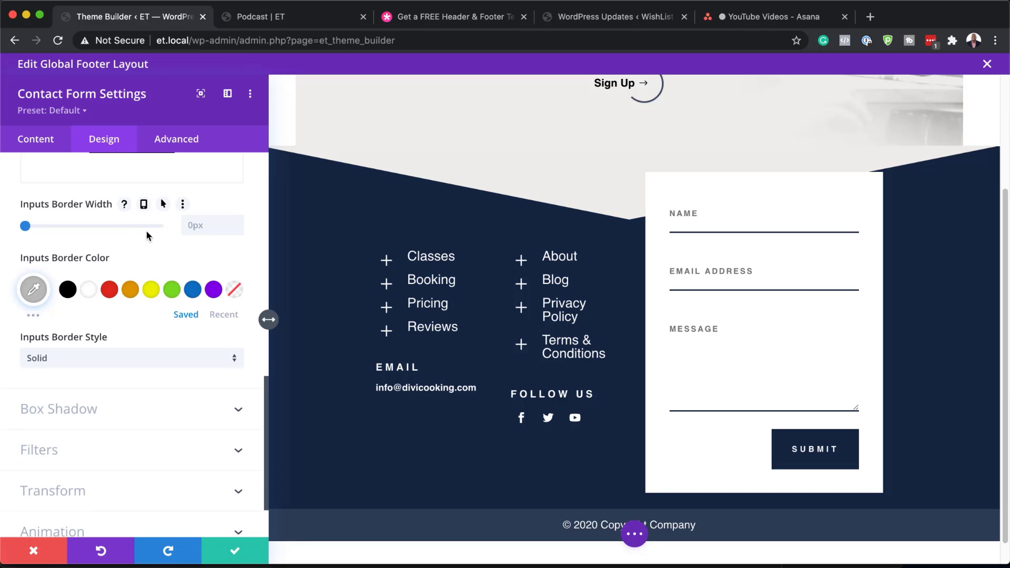
pyautogui.scroll(4, 147, 231)
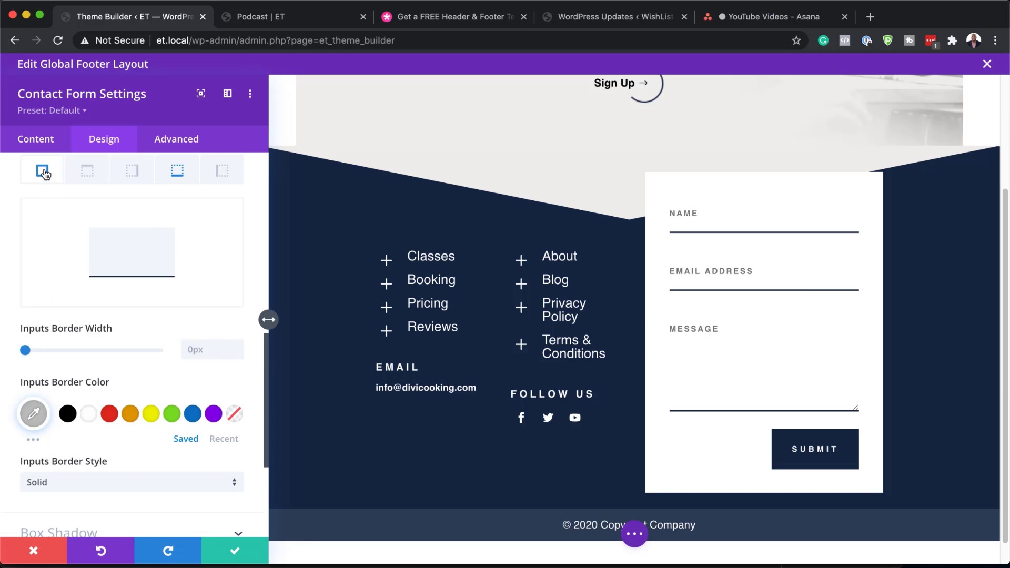
# Set the inputs' bottom border colour to rgba(24,40,68,0.19) and save the contact form
pyautogui.click(182, 176)
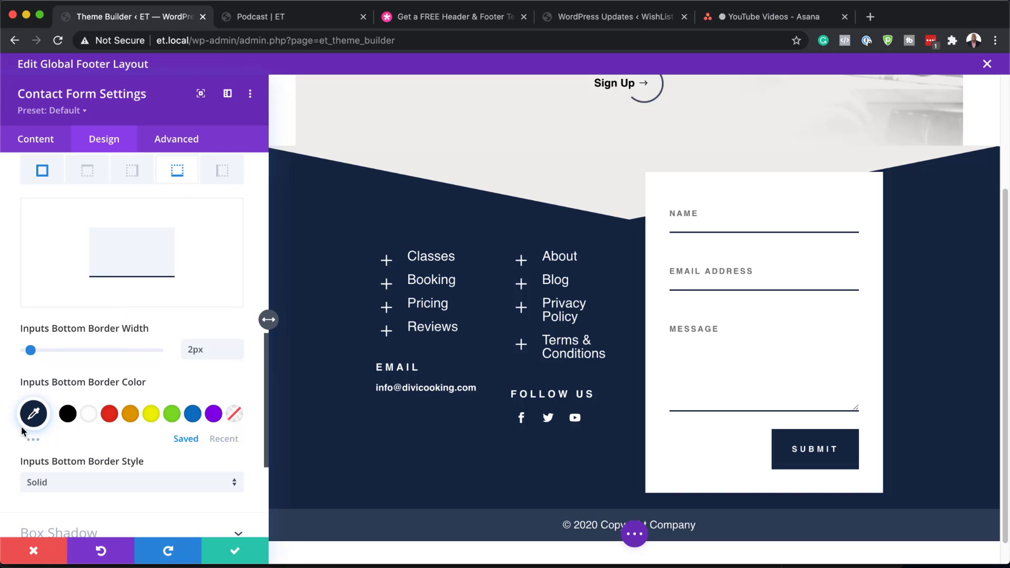
pyautogui.click(34, 415)
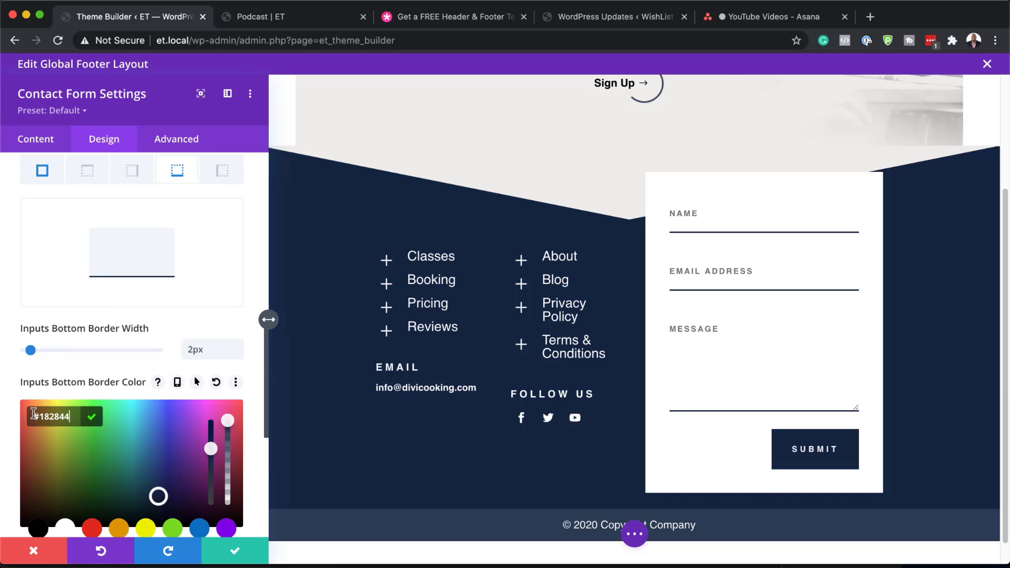
pyautogui.moveTo(230, 421); pyautogui.dragTo(228, 498)
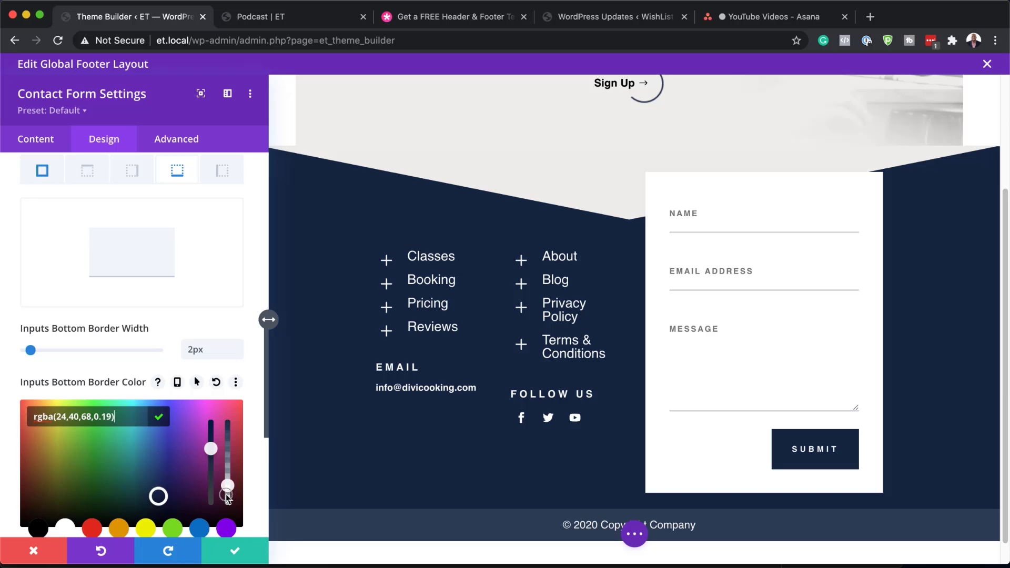
pyautogui.click(238, 552)
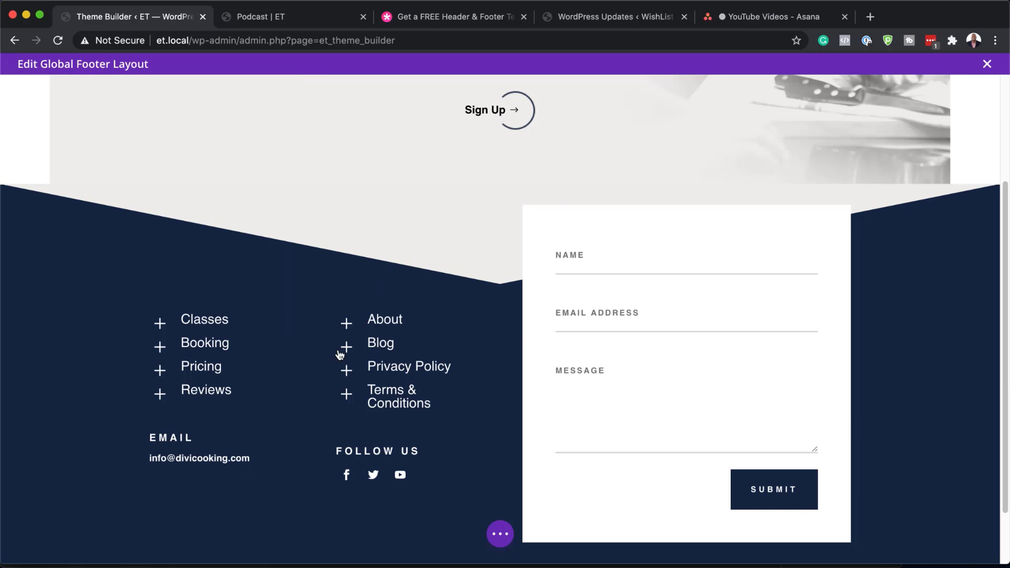
# Open the Classes blurb's settings and review its module and title link URLs
pyautogui.scroll(-2, 339, 349)
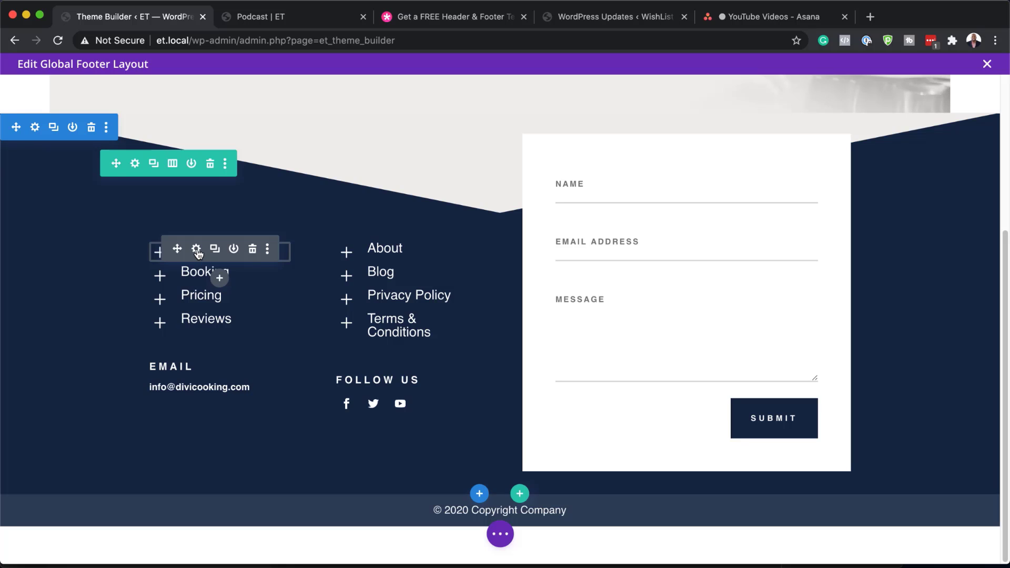
pyautogui.click(197, 251)
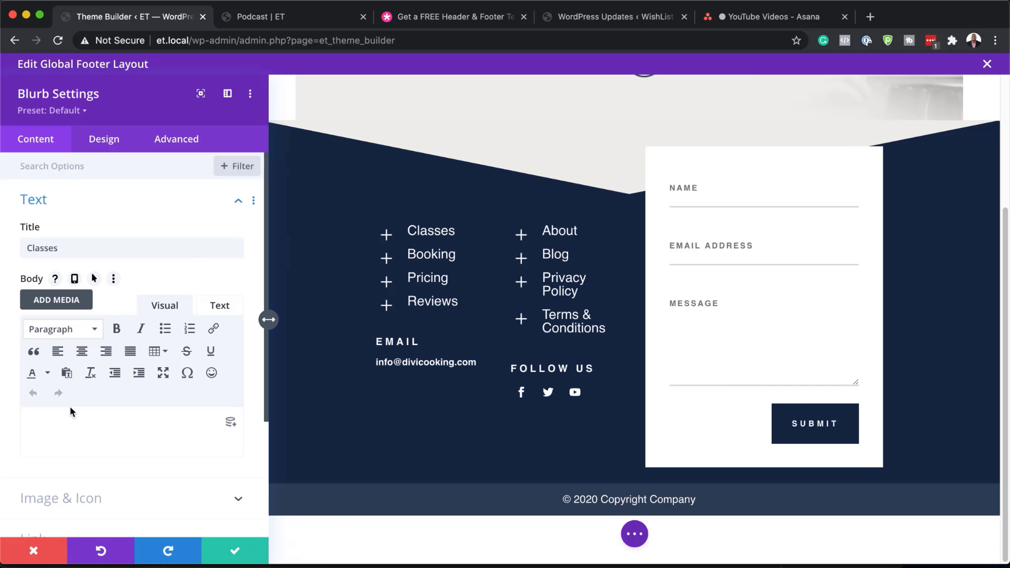
pyautogui.scroll(-2, 109, 453)
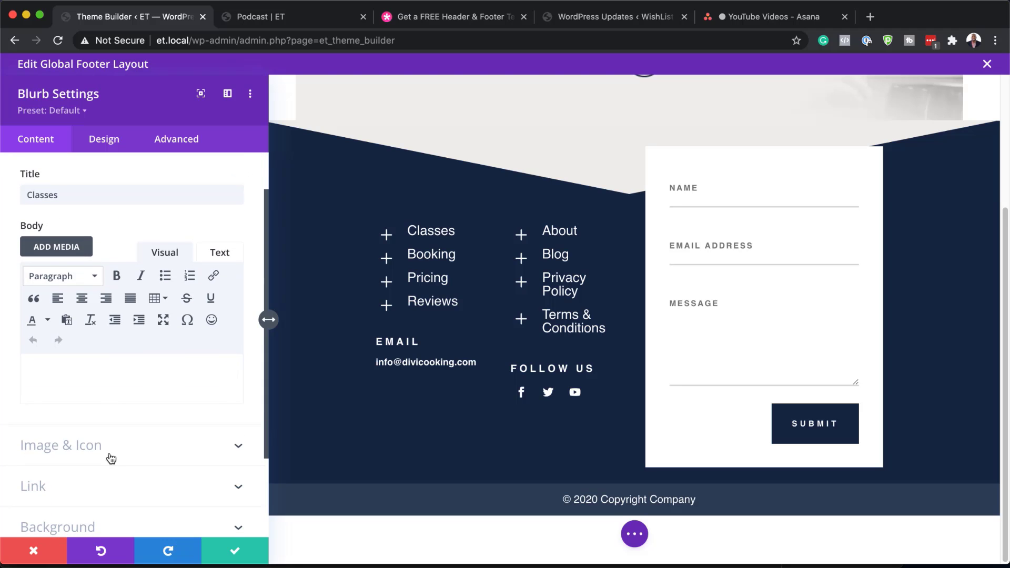
pyautogui.scroll(-2, 109, 456)
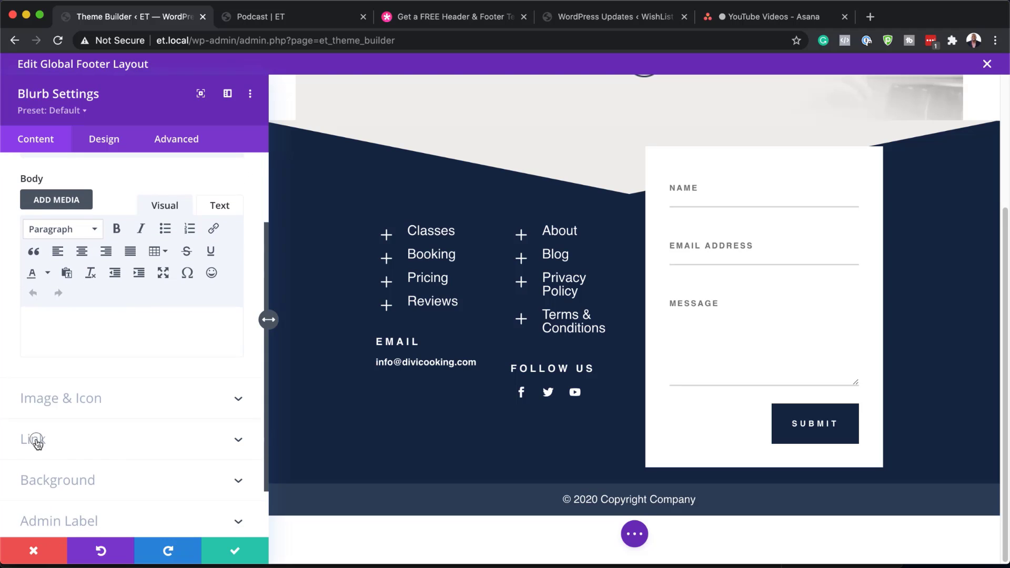
pyautogui.click(31, 440)
pyautogui.click(44, 326)
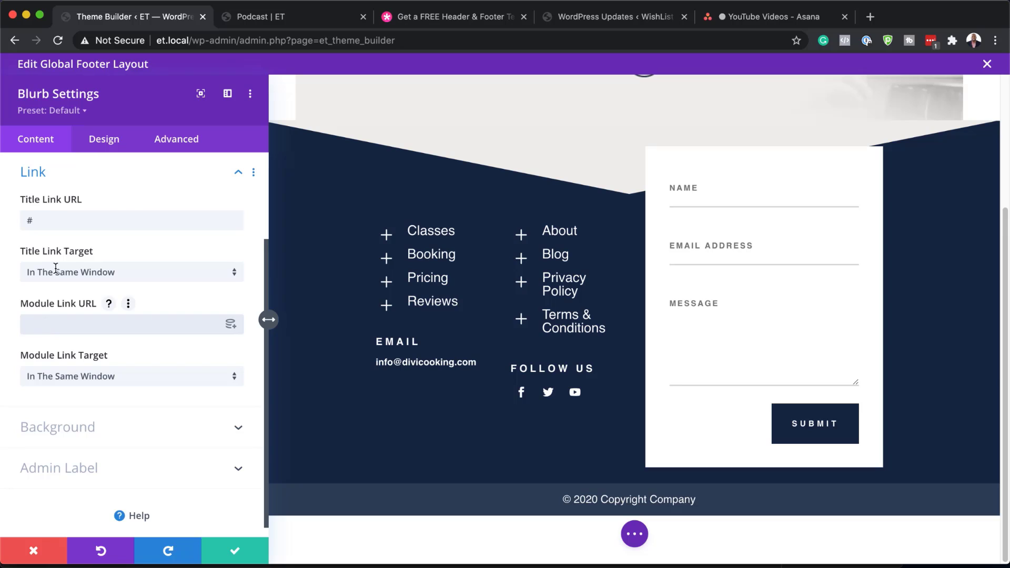
pyautogui.click(49, 218)
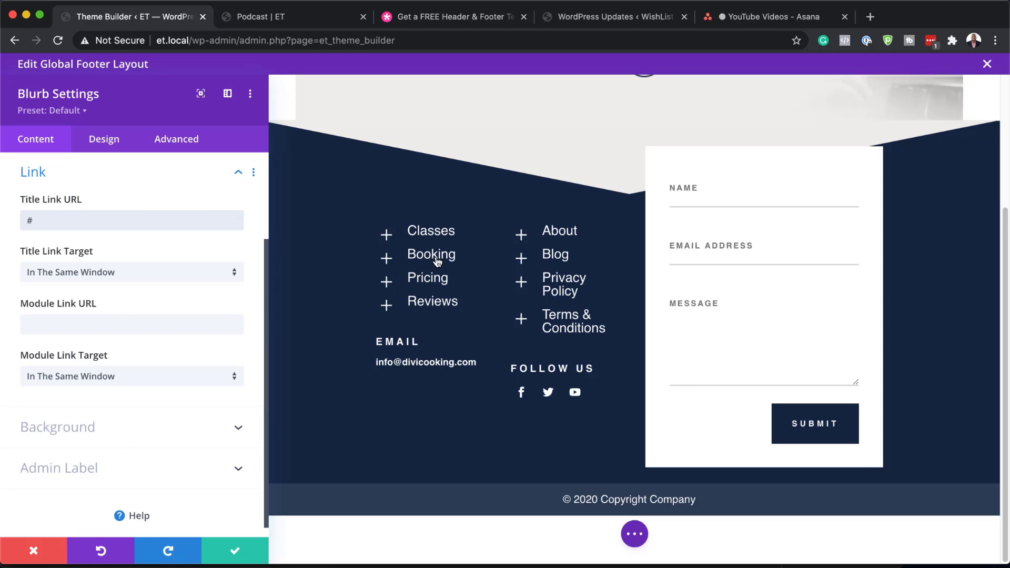
pyautogui.scroll(3, 44, 190)
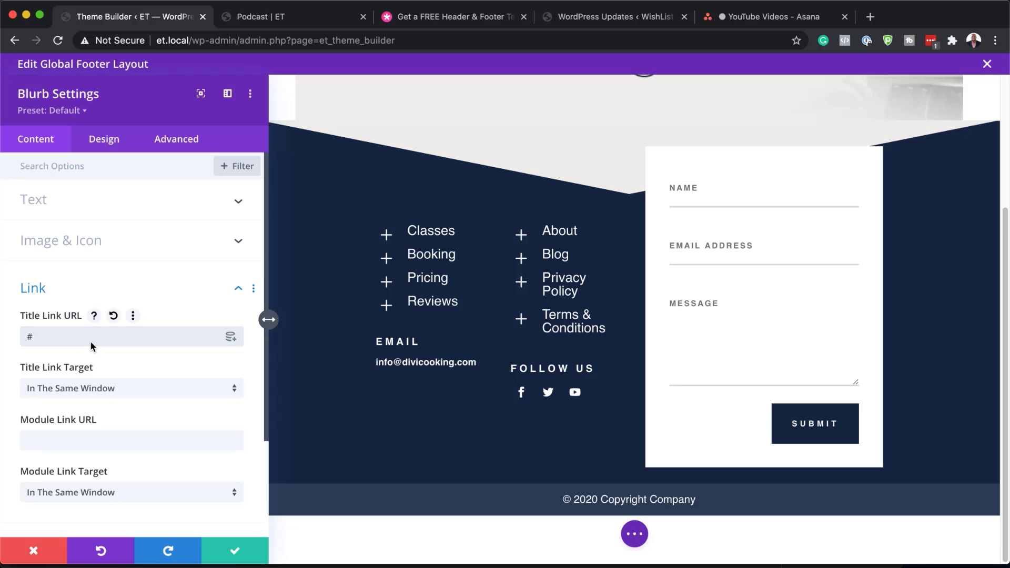
# Review the blurb's title and body text, then close it without saving
pyautogui.click(53, 203)
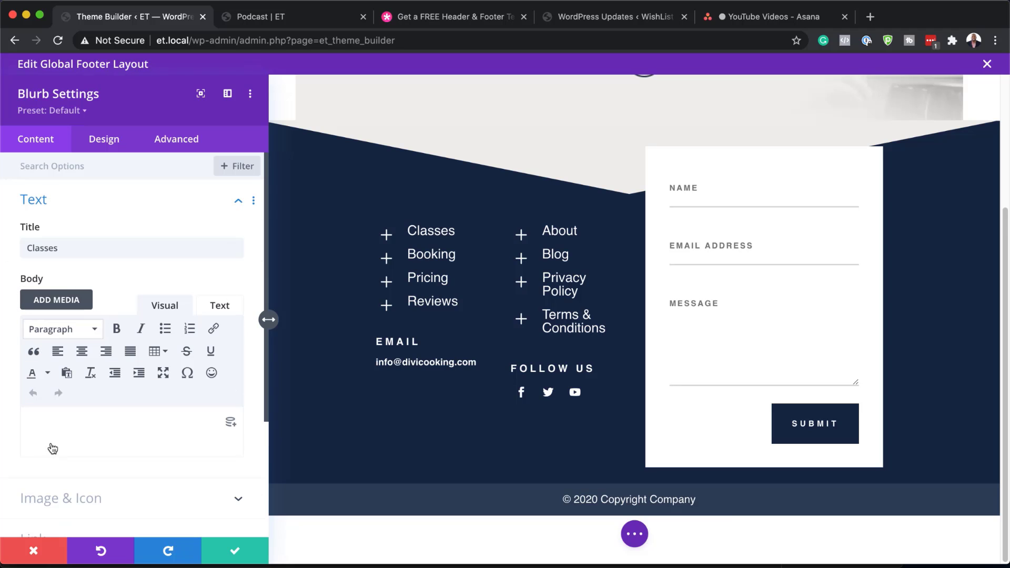
pyautogui.click(59, 419)
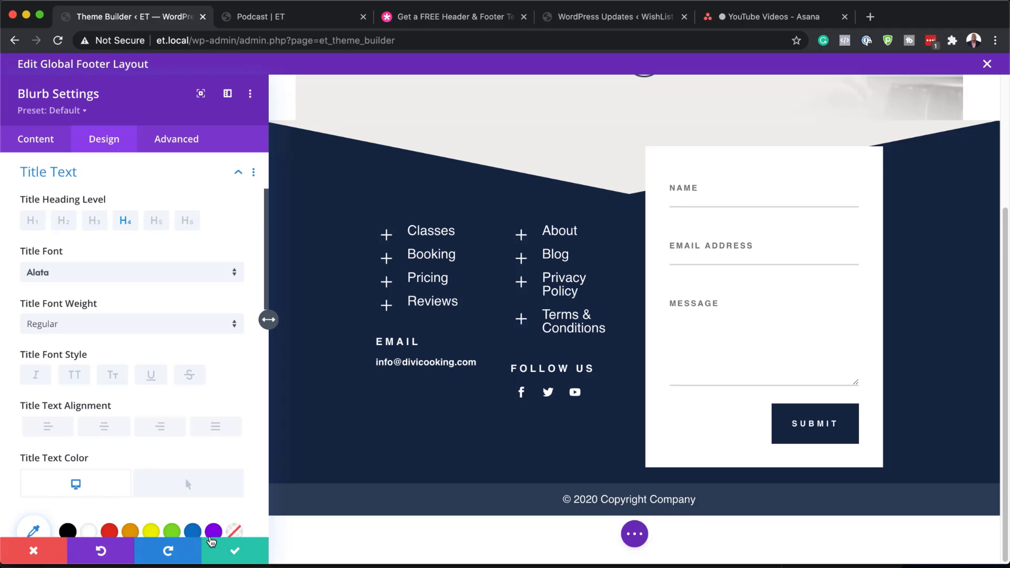
pyautogui.scroll(-3, 168, 442)
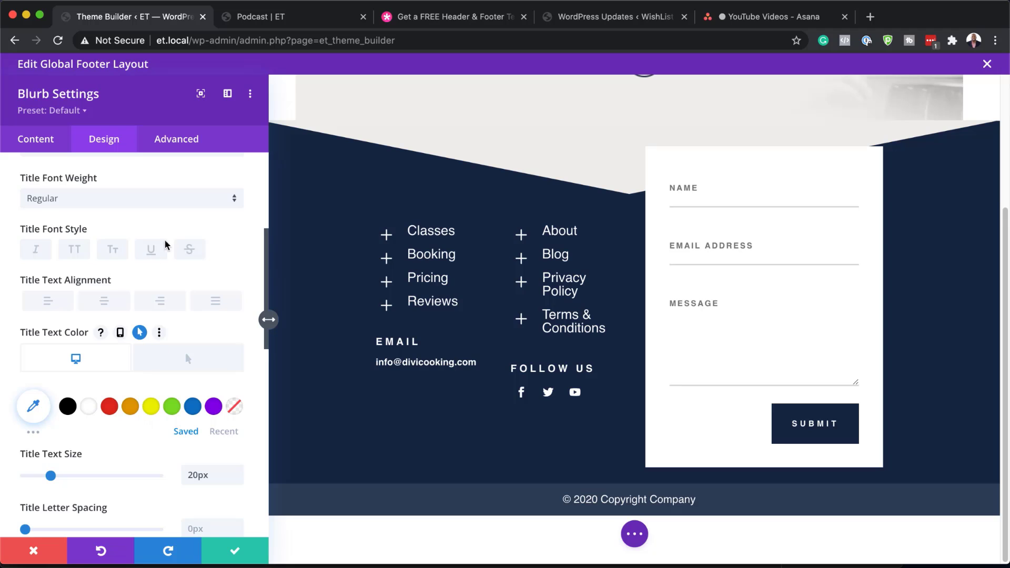
pyautogui.scroll(4, 133, 413)
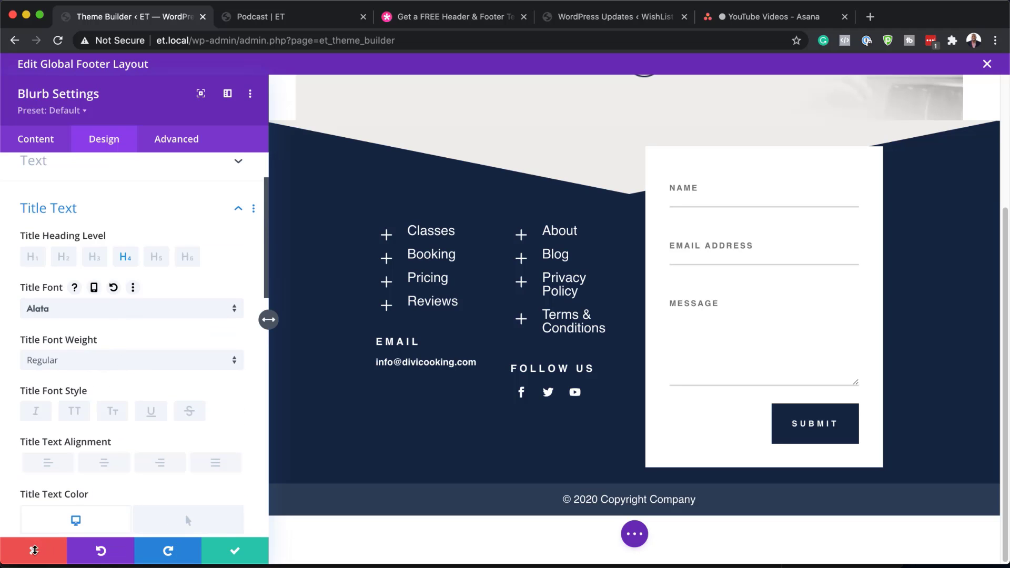
pyautogui.click(32, 551)
pyautogui.scroll(-1, 341, 414)
pyautogui.moveTo(210, 440)
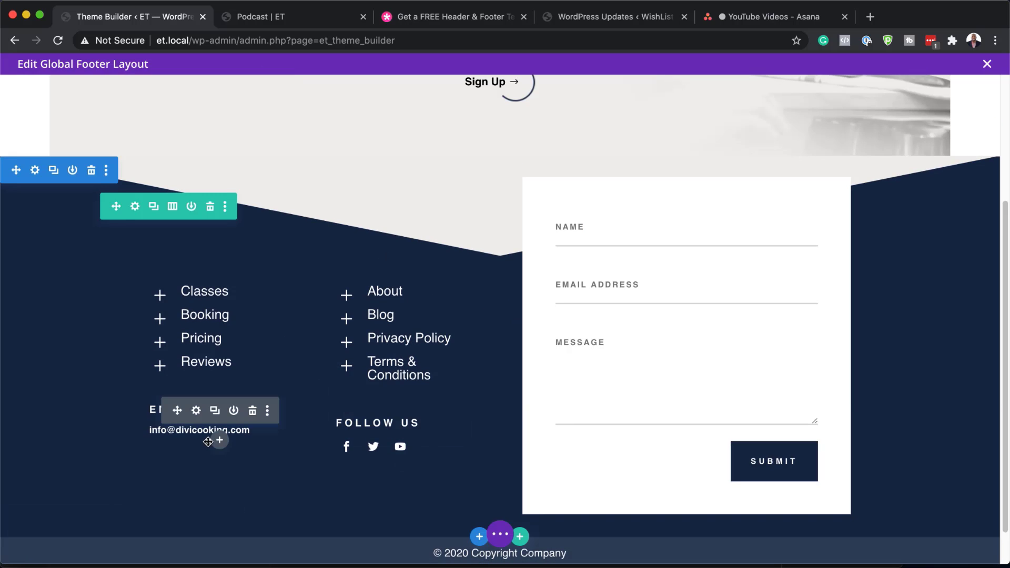
pyautogui.click(196, 411)
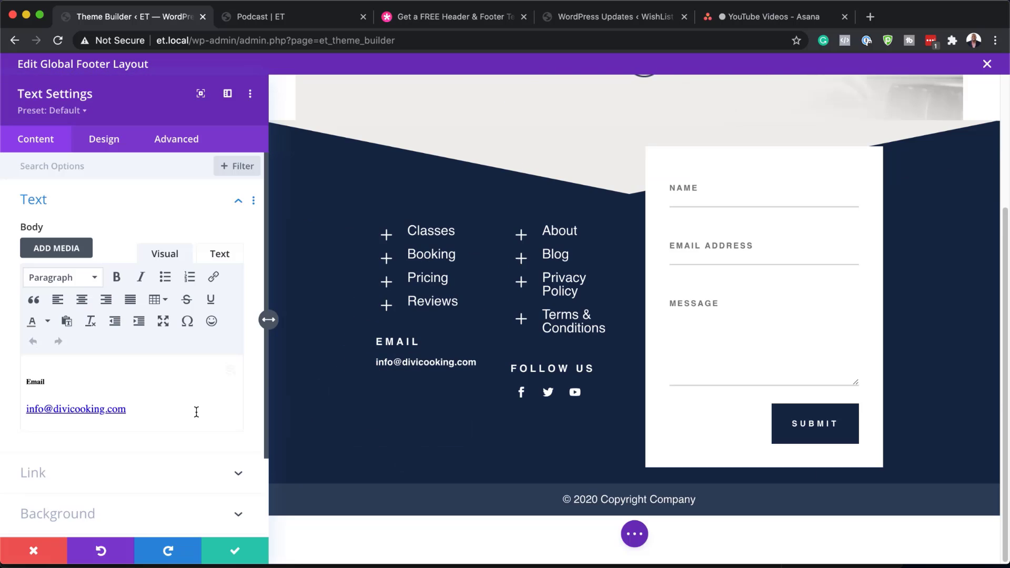
pyautogui.tripleClick(153, 413)
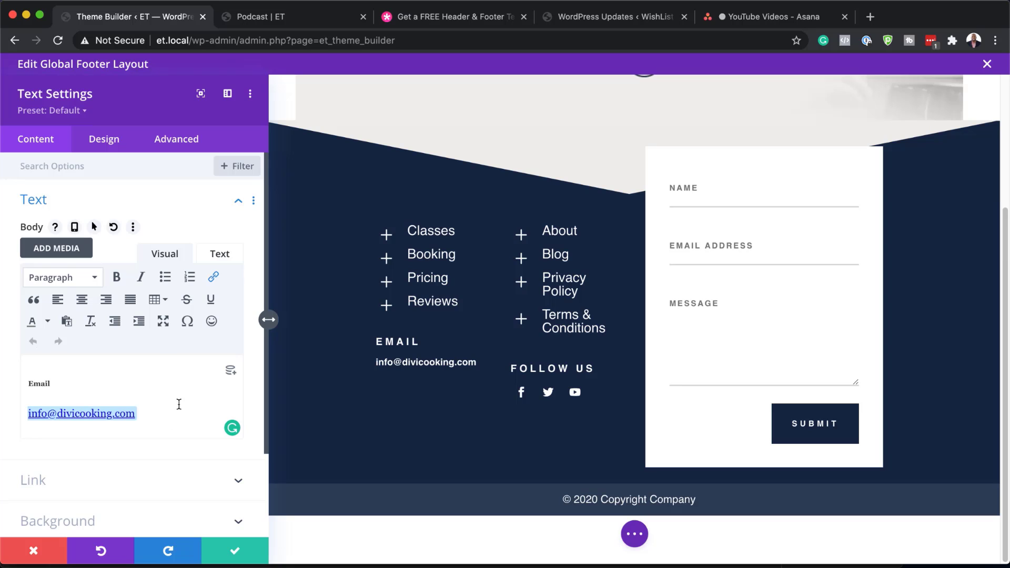
pyautogui.click(108, 142)
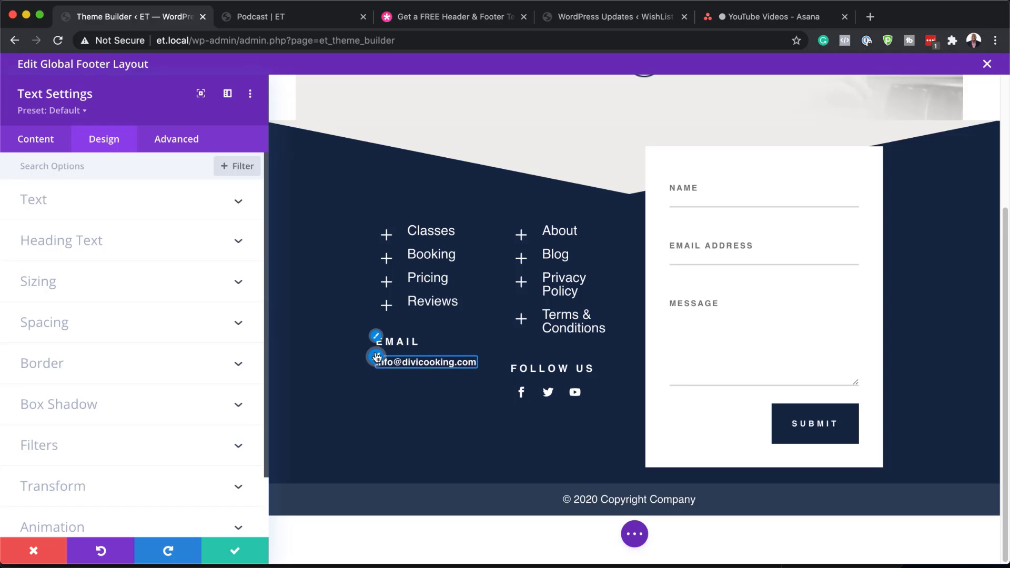
pyautogui.click(71, 215)
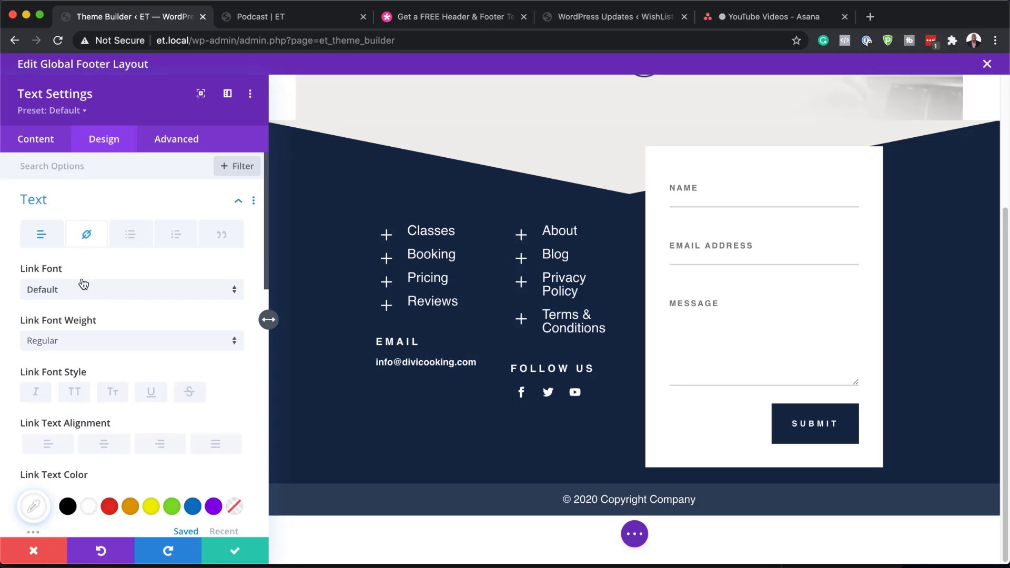
pyautogui.scroll(-2, 132, 463)
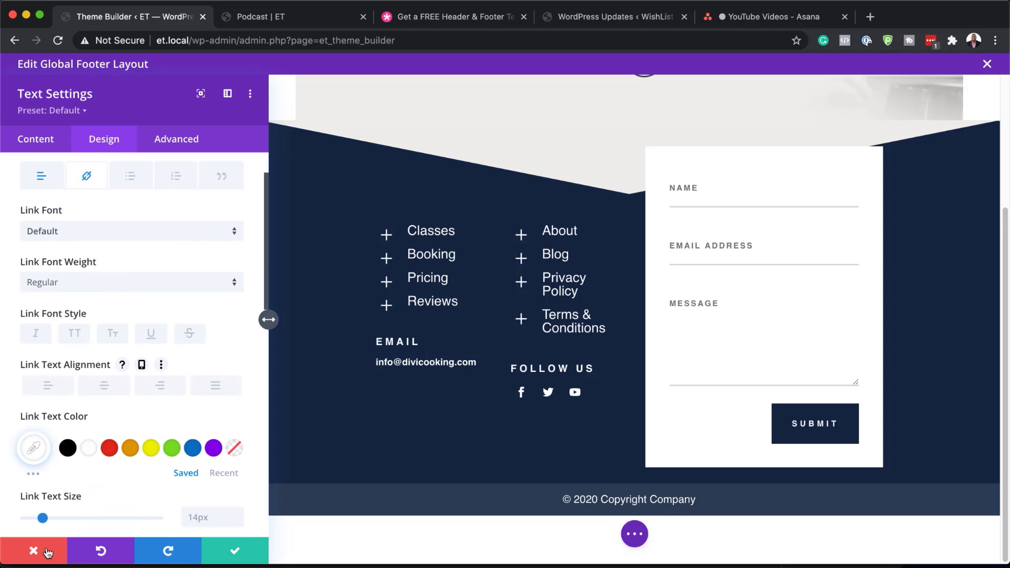
pyautogui.click(34, 551)
pyautogui.moveTo(377, 448)
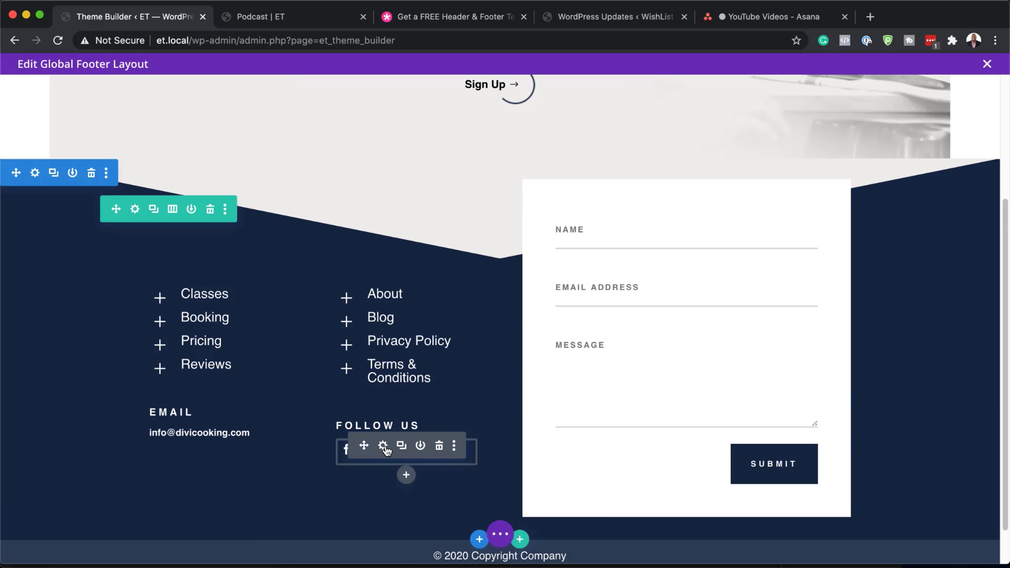
# Add Instagram as a fourth network to the footer's Follow Us icons
pyautogui.click(383, 447)
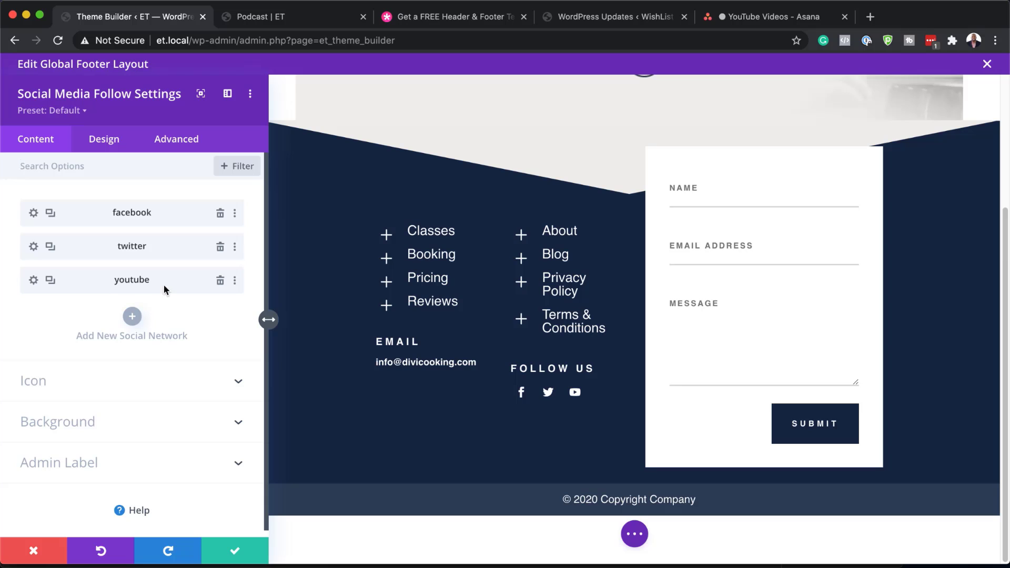
pyautogui.click(133, 317)
pyautogui.click(119, 254)
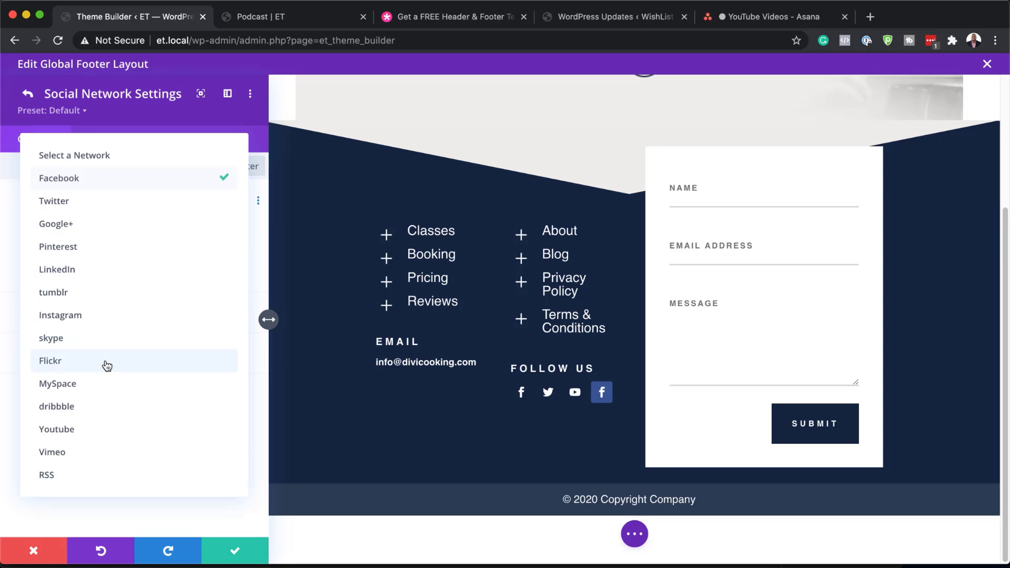
pyautogui.click(115, 316)
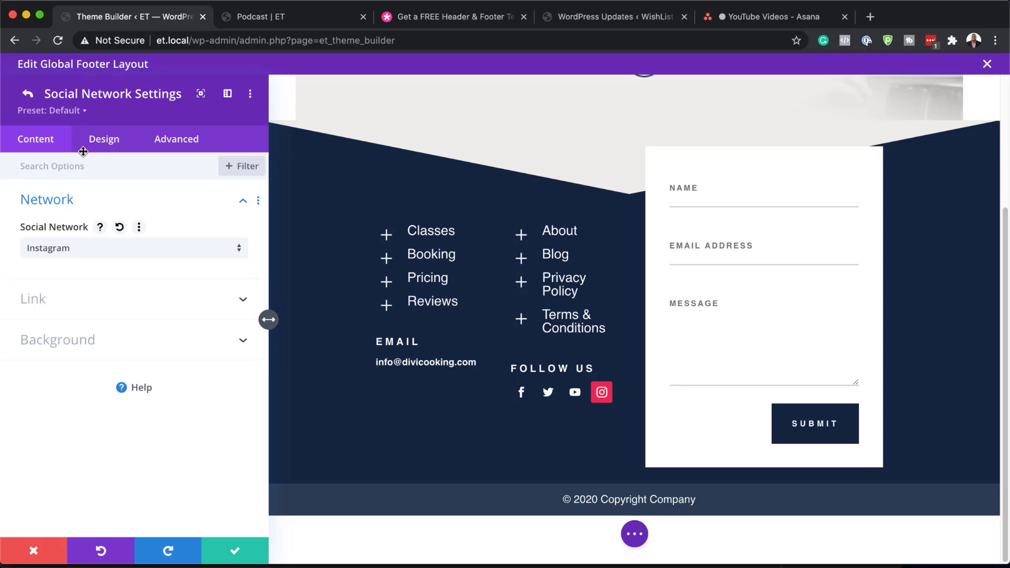
pyautogui.click(28, 96)
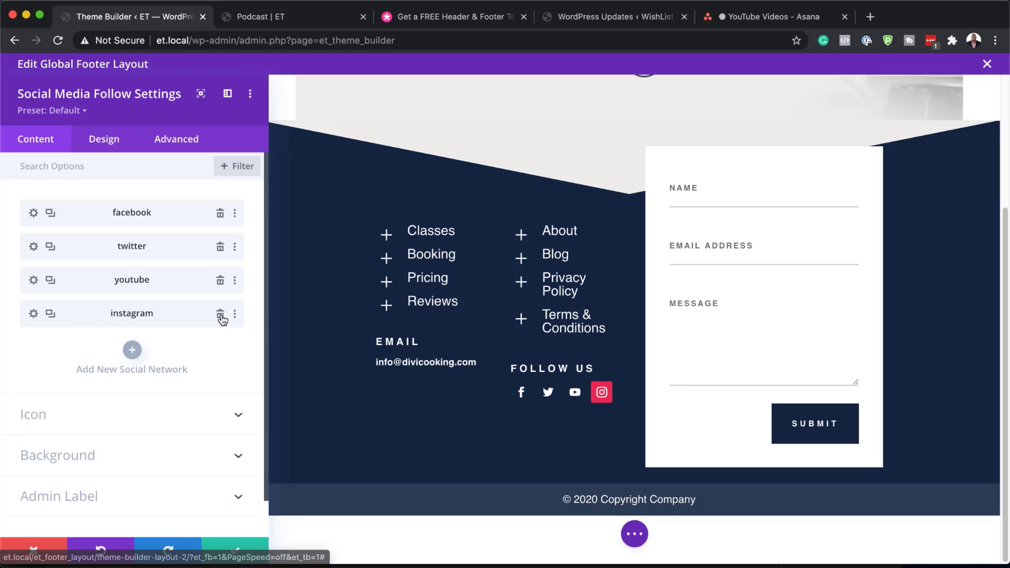
# Reset the Instagram item's styles to plain and check its account link field
pyautogui.rightClick(89, 317)
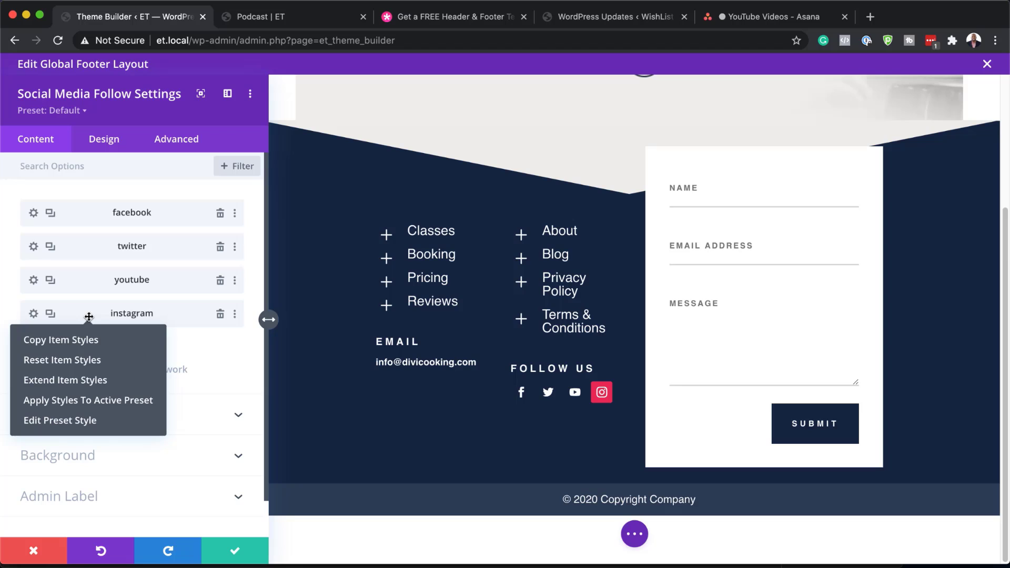
pyautogui.click(94, 363)
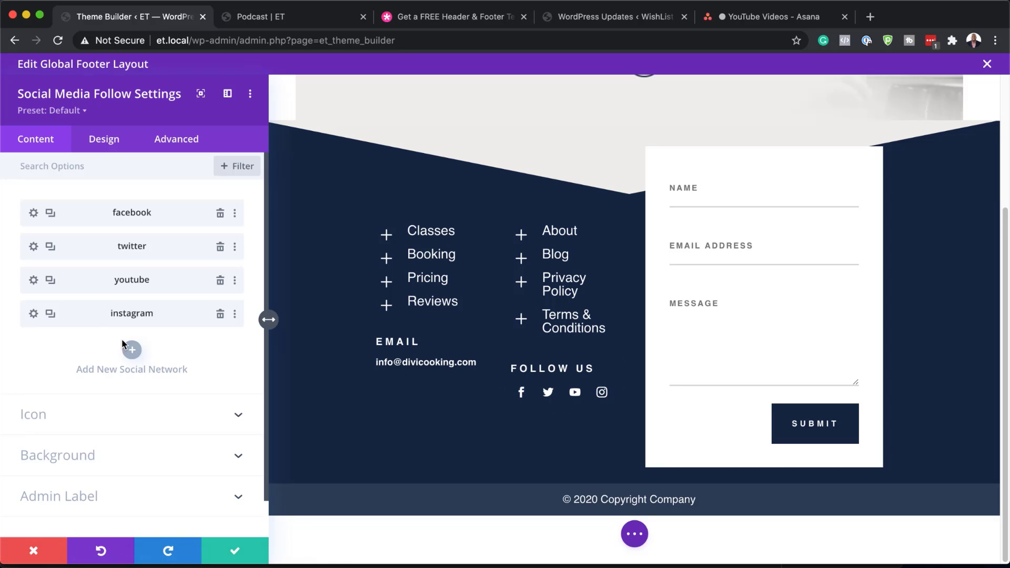
pyautogui.click(34, 316)
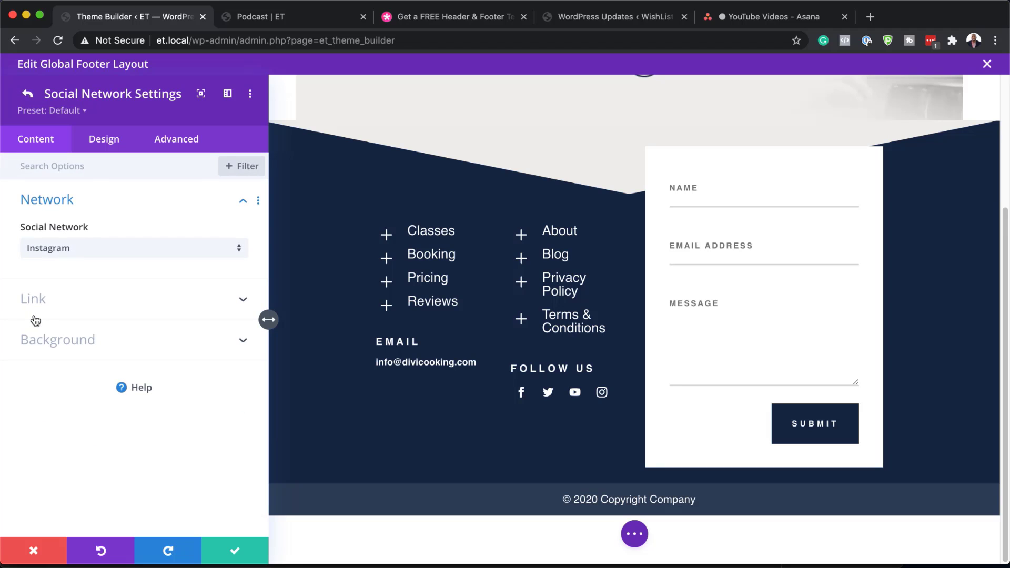
pyautogui.click(40, 302)
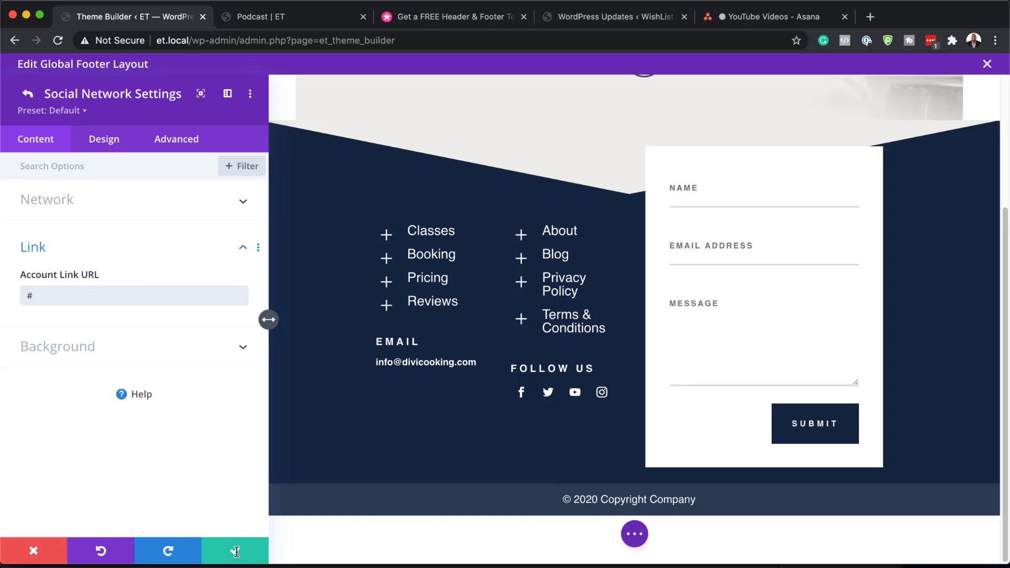
# Check the YouTube link, keep URLs as #, and save the social follow settings
pyautogui.click(22, 93)
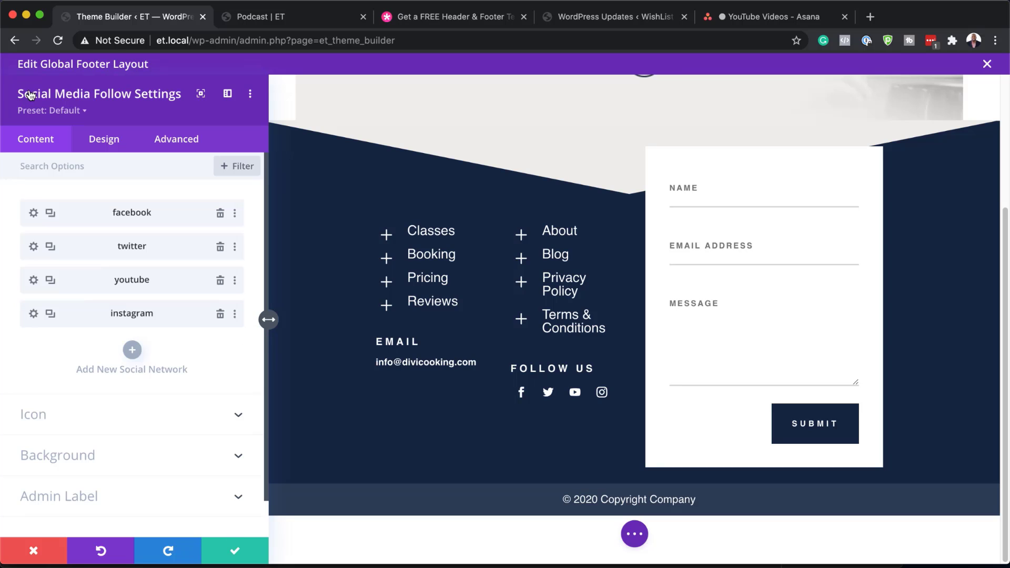
pyautogui.click(35, 282)
pyautogui.click(37, 304)
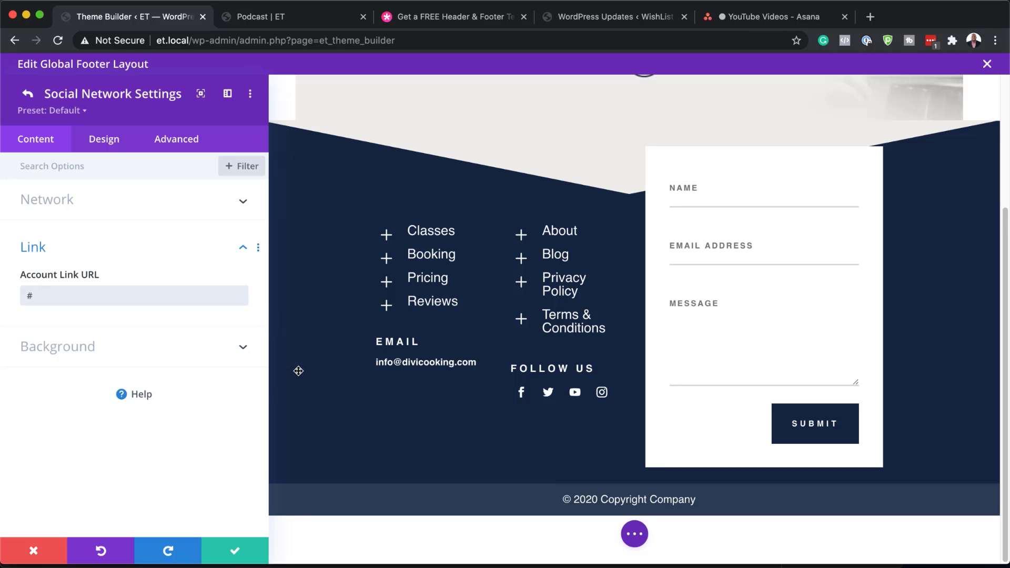
pyautogui.click(237, 553)
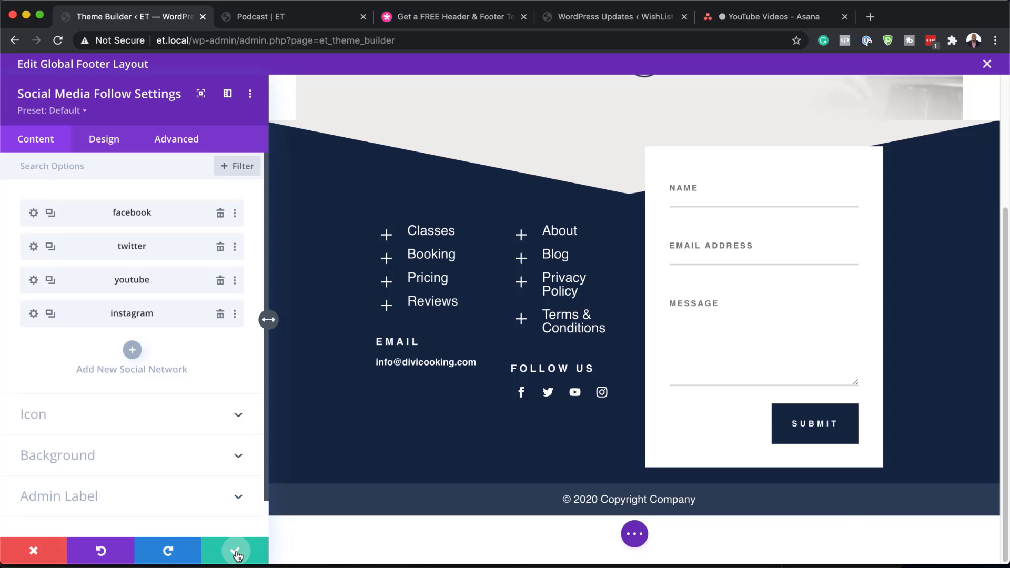
pyautogui.click(237, 553)
pyautogui.scroll(-2, 471, 452)
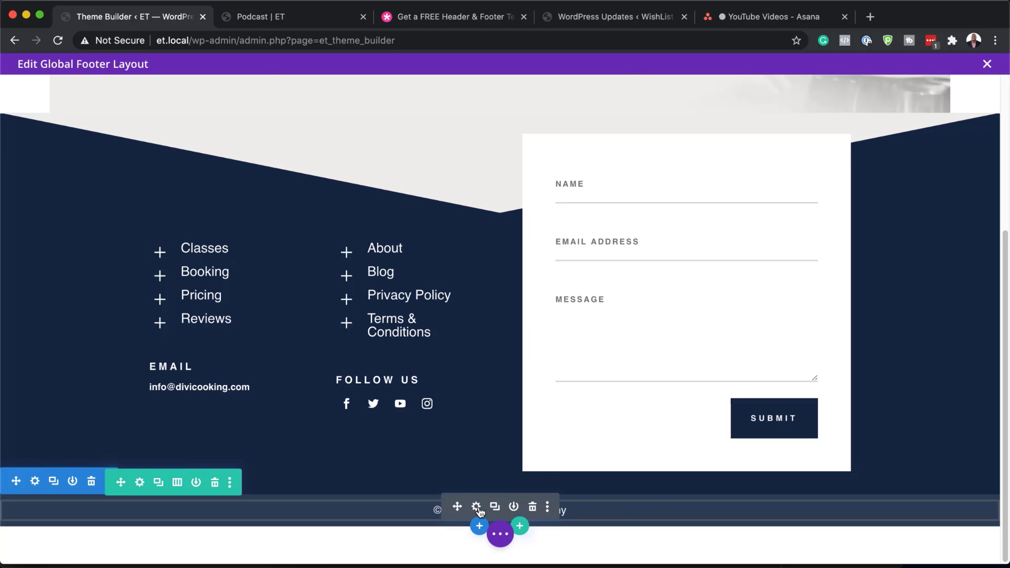
# Replace 'Company' with 'Mak Designs' in the footer copyright text and confirm
pyautogui.click(477, 507)
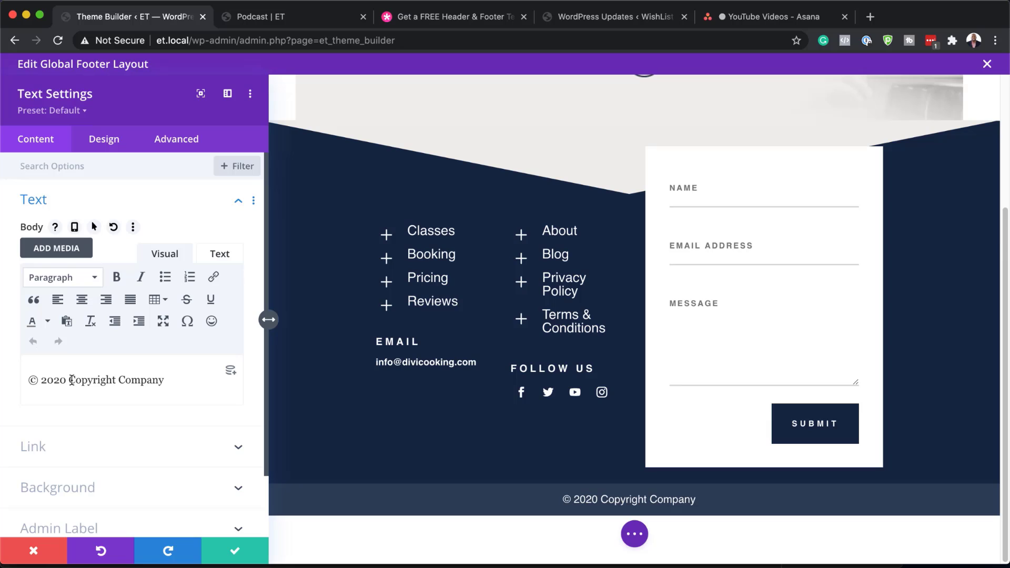
pyautogui.moveTo(119, 380); pyautogui.dragTo(184, 378)
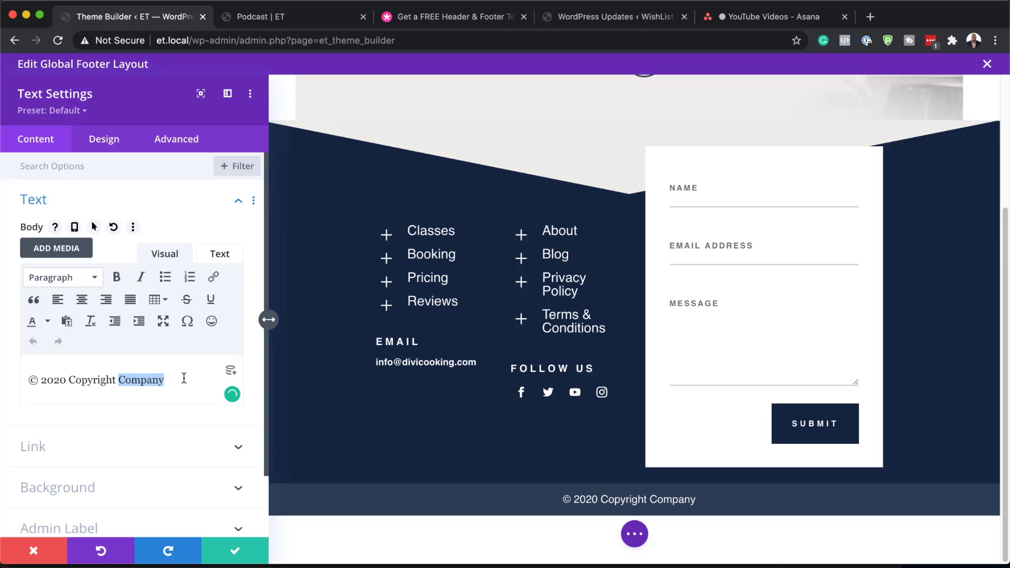
pyautogui.write('Mak')
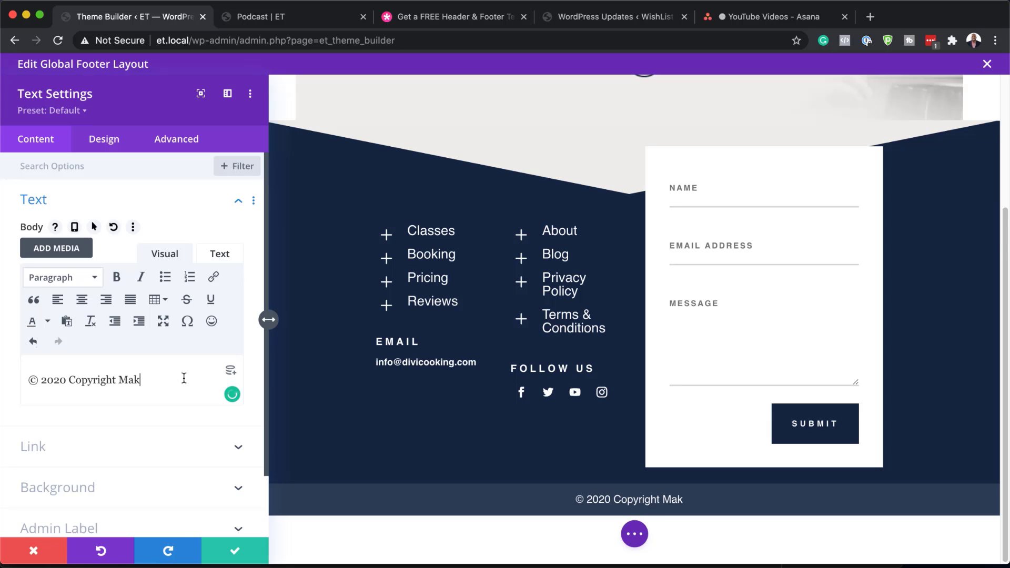
pyautogui.write(' Designs')
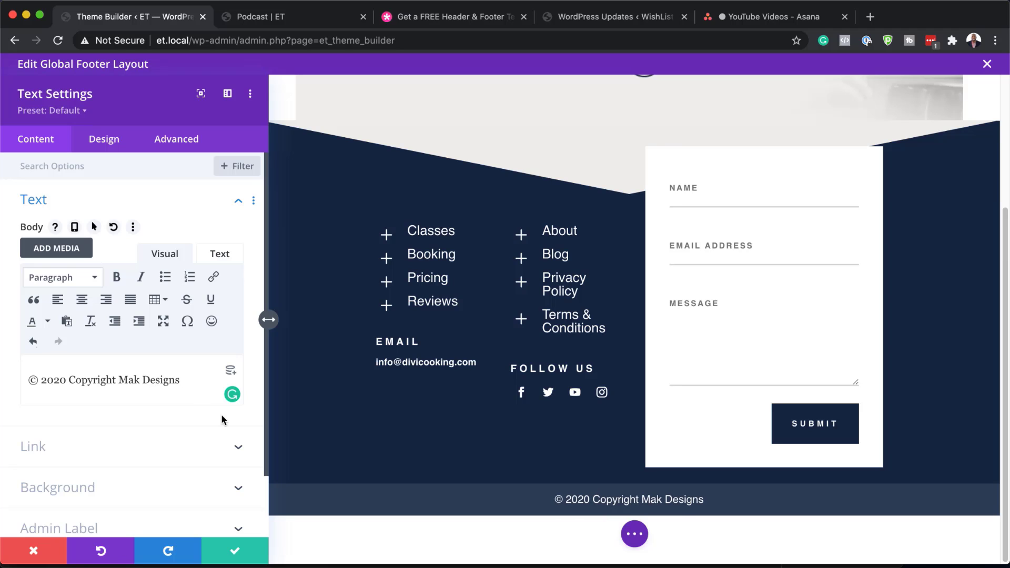
pyautogui.click(232, 550)
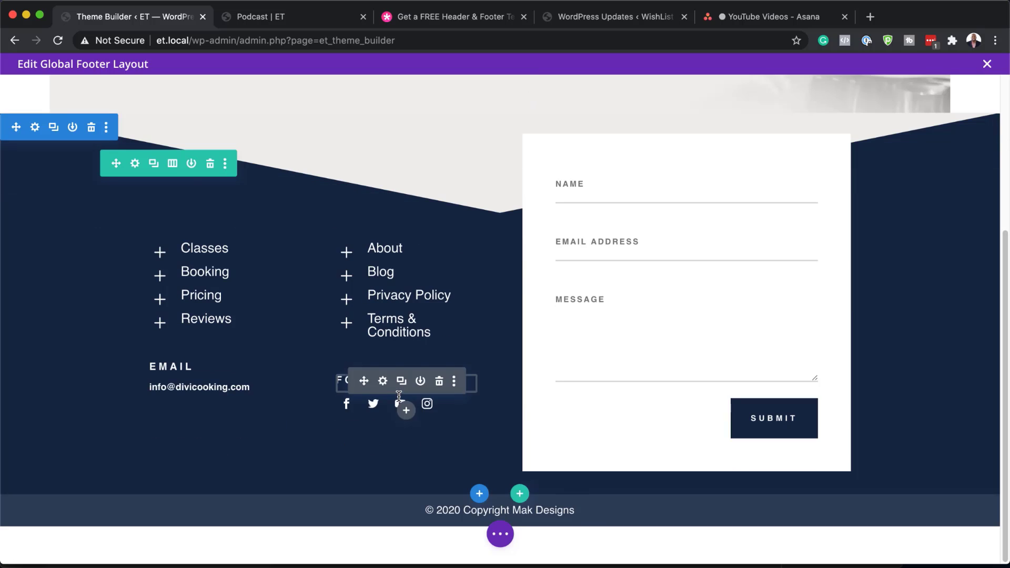
# Compare the live Podcast page footer with the footer layout in the editor
pyautogui.click(293, 20)
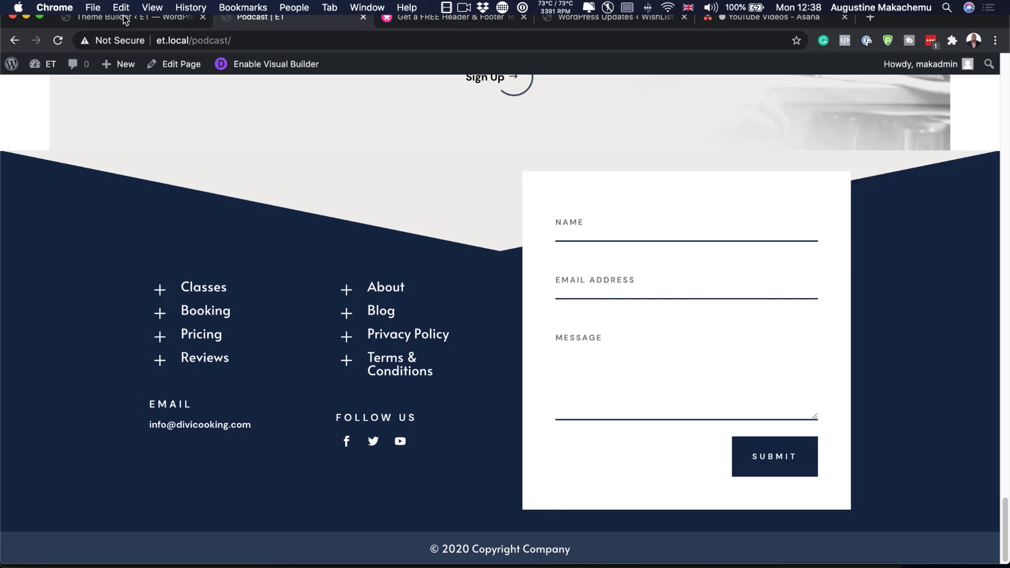
pyautogui.click(111, 12)
pyautogui.scroll(3, 430, 353)
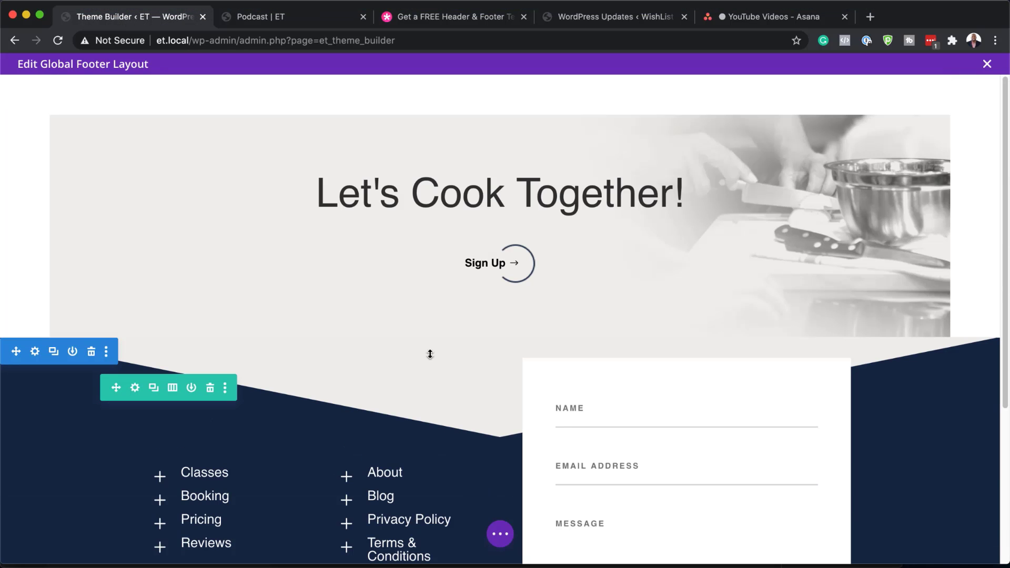
pyautogui.scroll(-3, 431, 356)
pyautogui.scroll(-2, 507, 377)
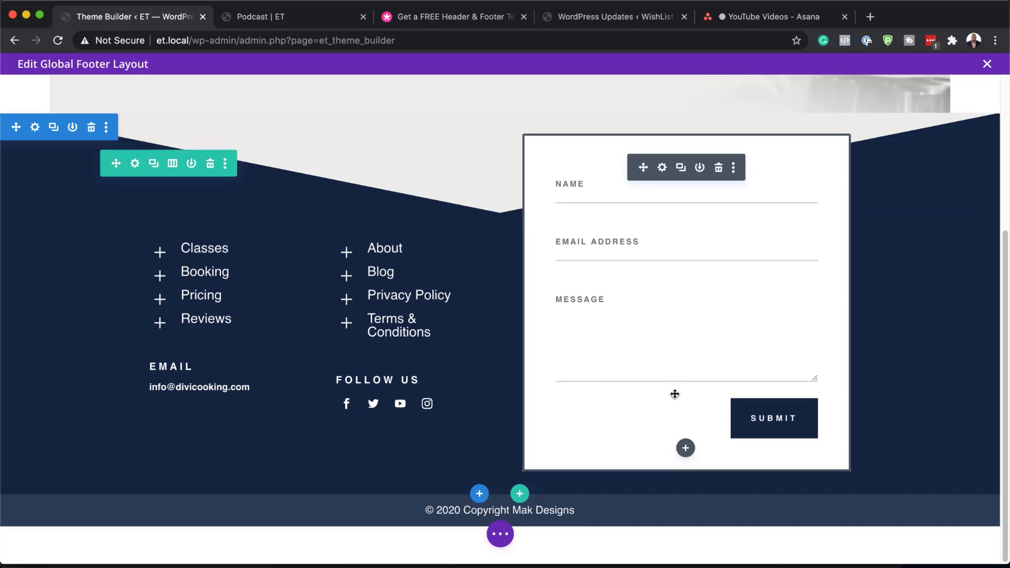
pyautogui.scroll(4, 465, 406)
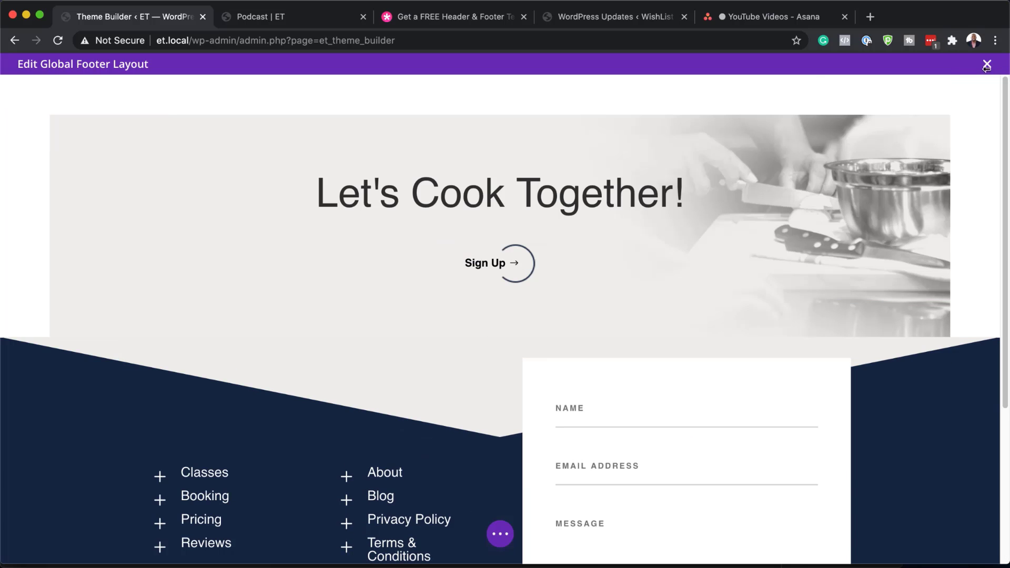
# Save and exit the footer layout, save the Theme Builder, and preview the Podcast page
pyautogui.click(987, 64)
pyautogui.click(570, 368)
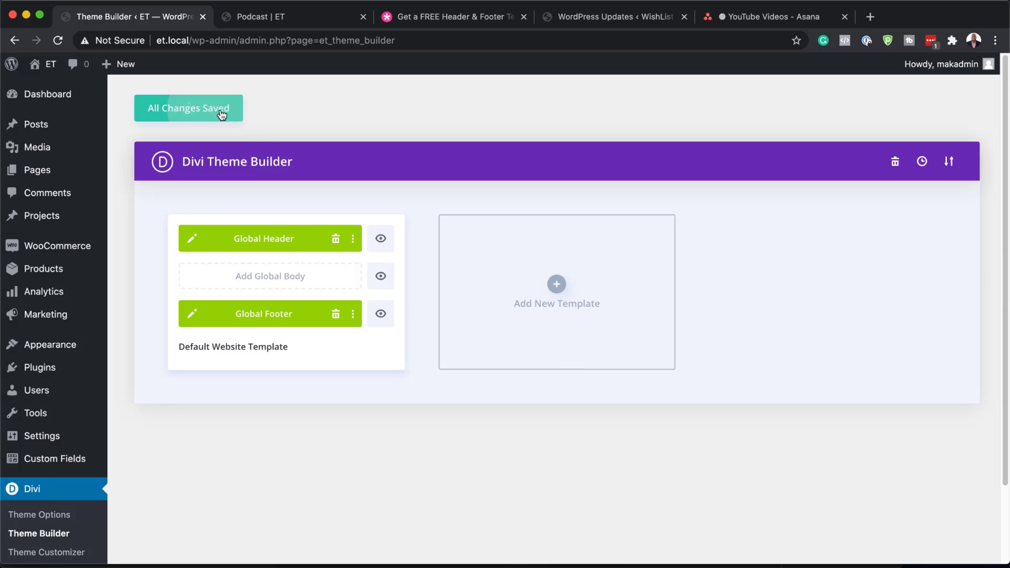
pyautogui.click(222, 113)
pyautogui.click(301, 15)
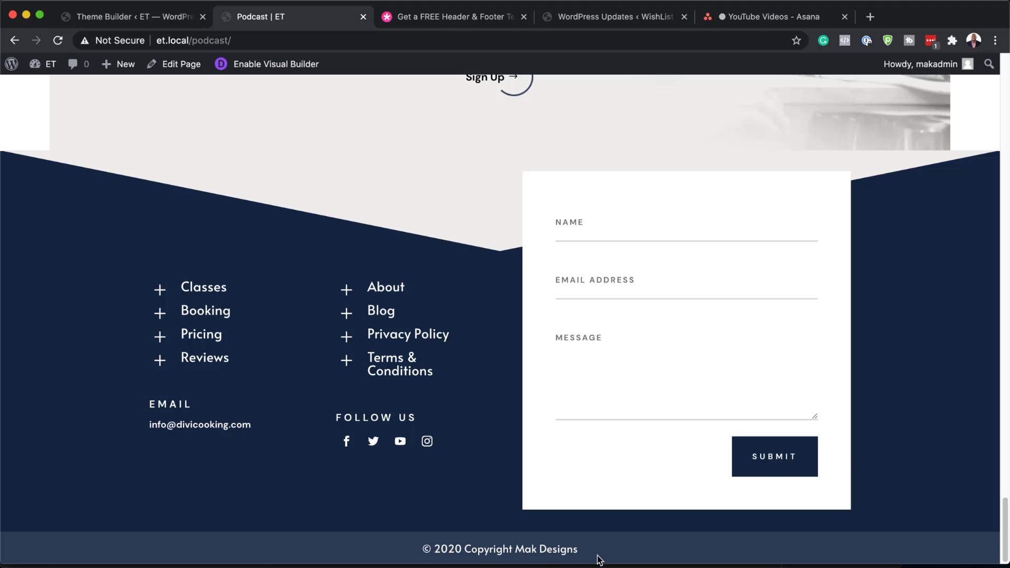
pyautogui.hotkey('ctrl', 'shift', 'Tab')
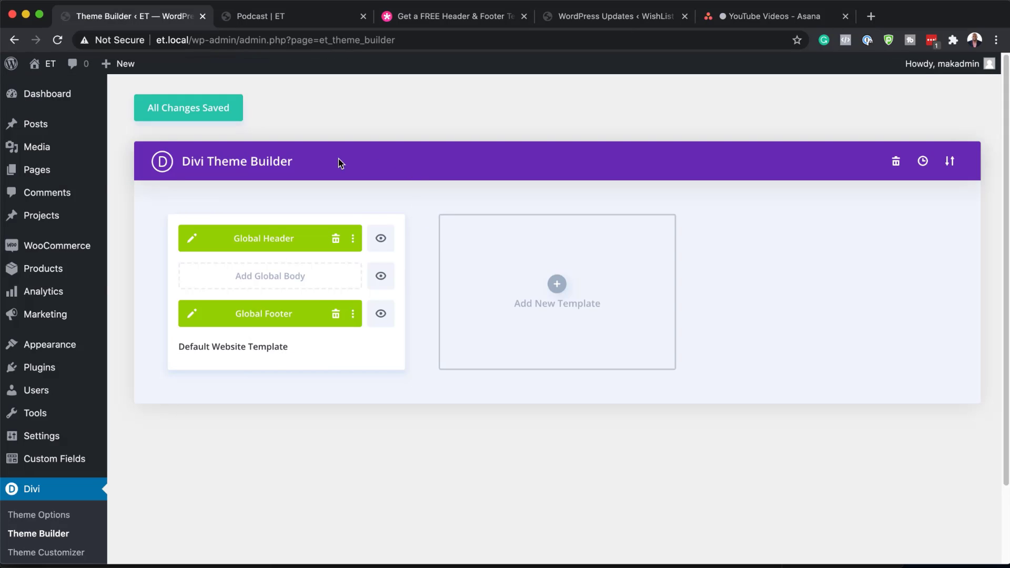
pyautogui.moveTo(40, 178)
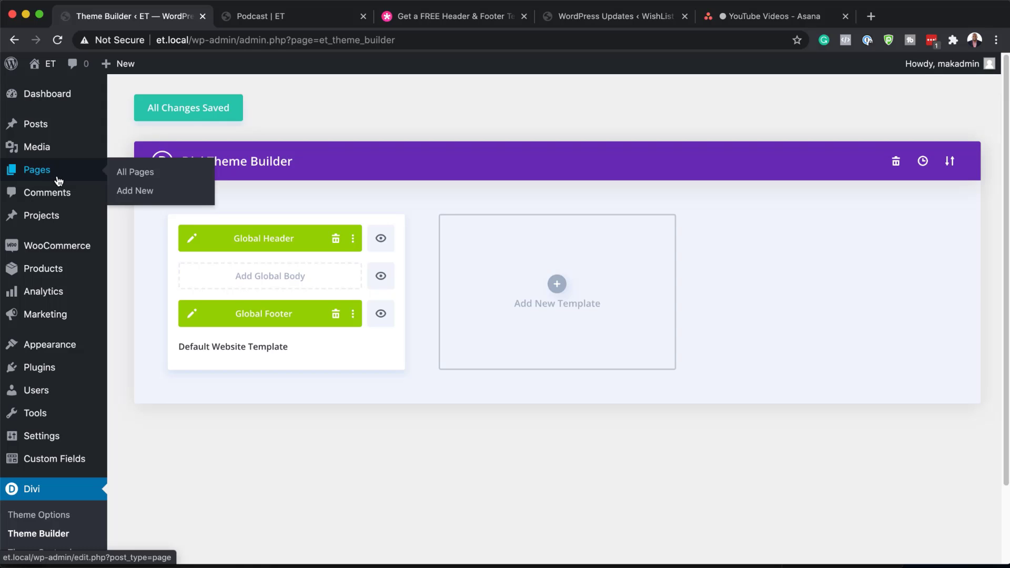
# Edit the Podcast page with Divi from the All Pages list
pyautogui.click(143, 177)
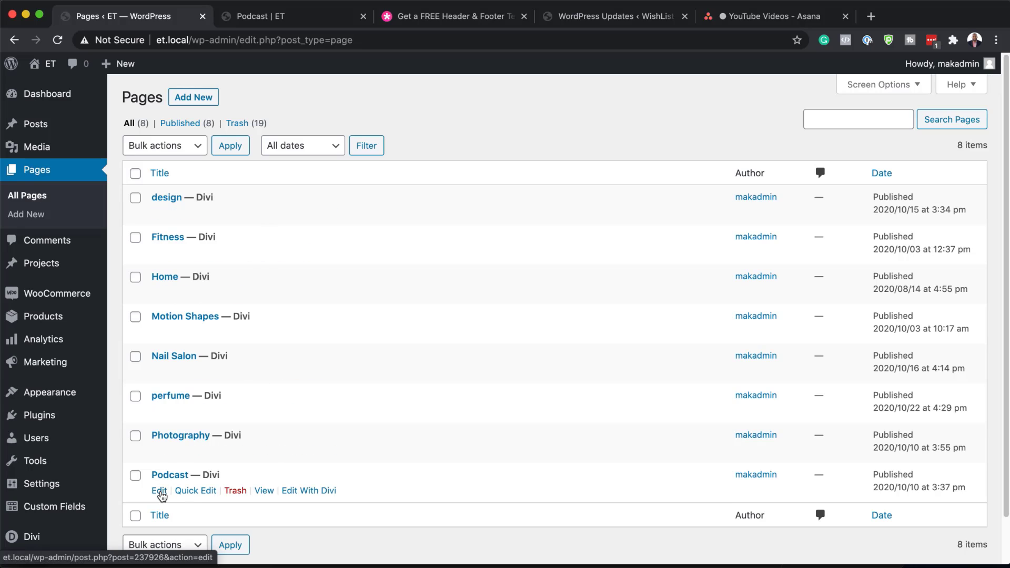
pyautogui.click(309, 490)
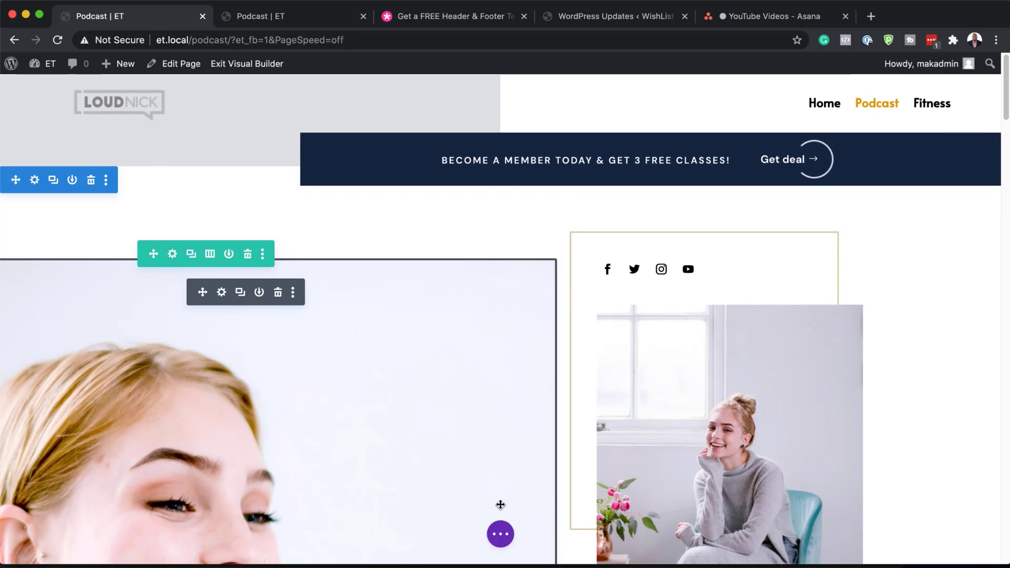
# Search the layout library for 'c' and use the Cooking School Class Page layout
pyautogui.click(500, 534)
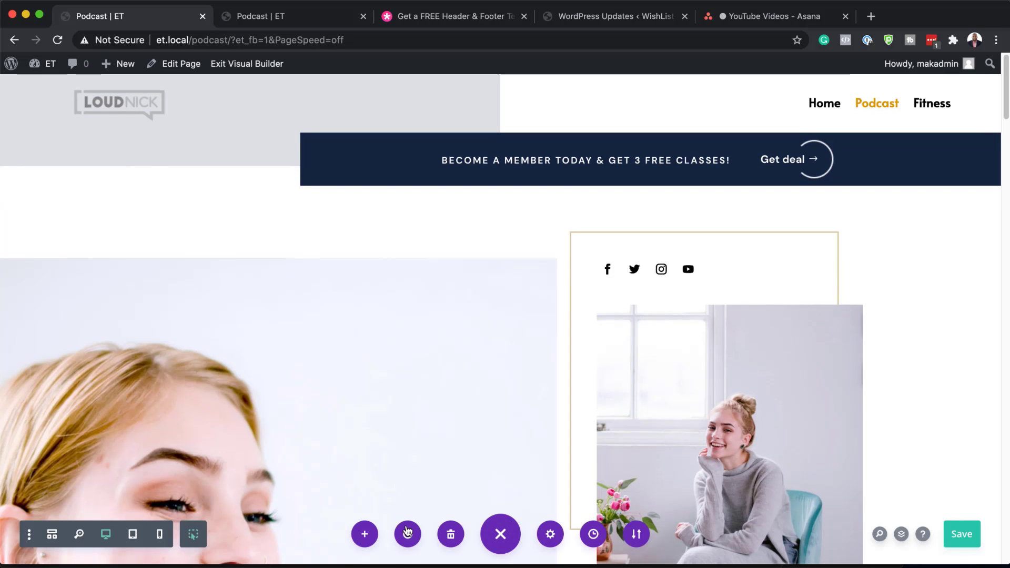
pyautogui.click(366, 535)
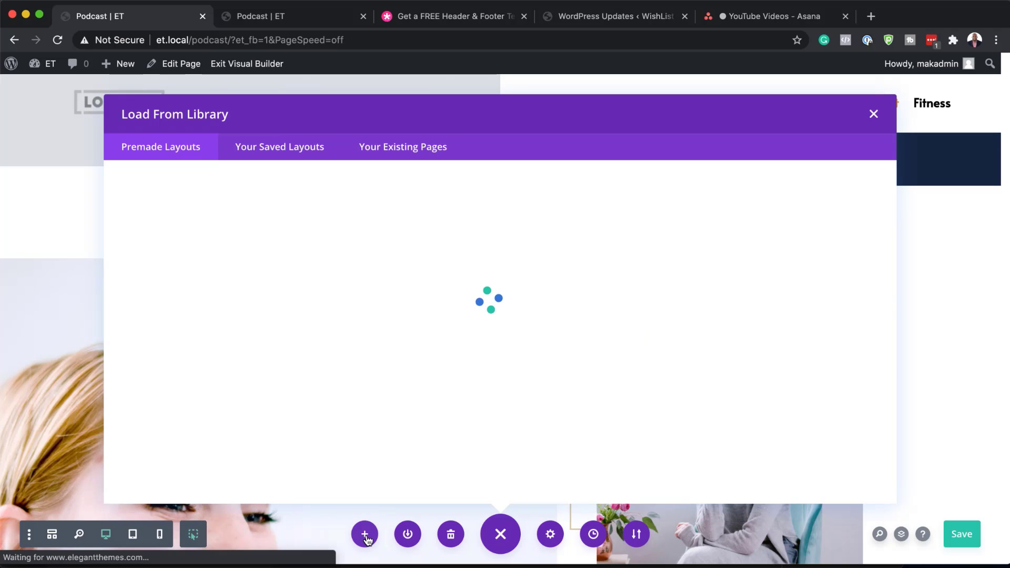
pyautogui.click(189, 255)
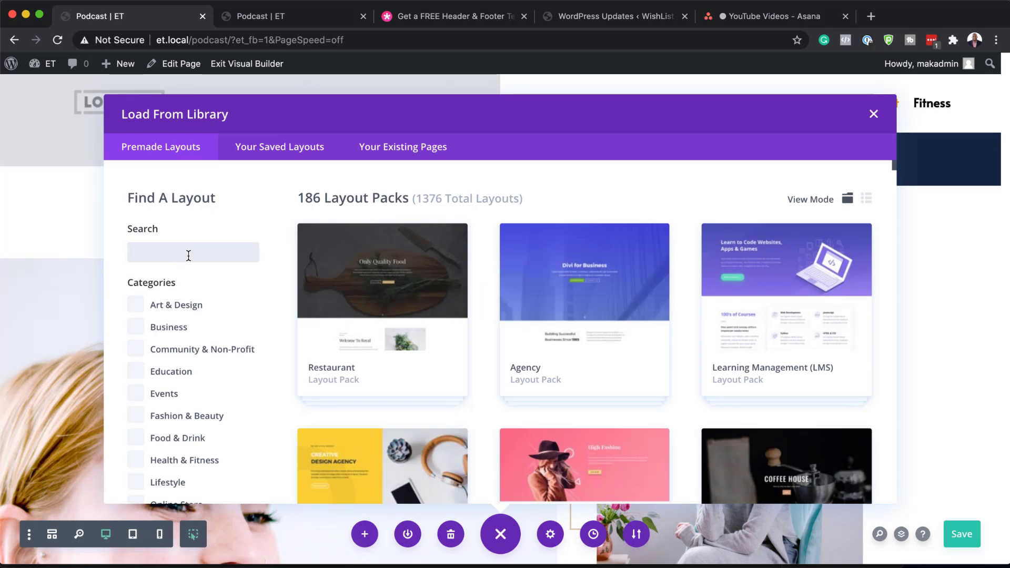
pyautogui.write('c')
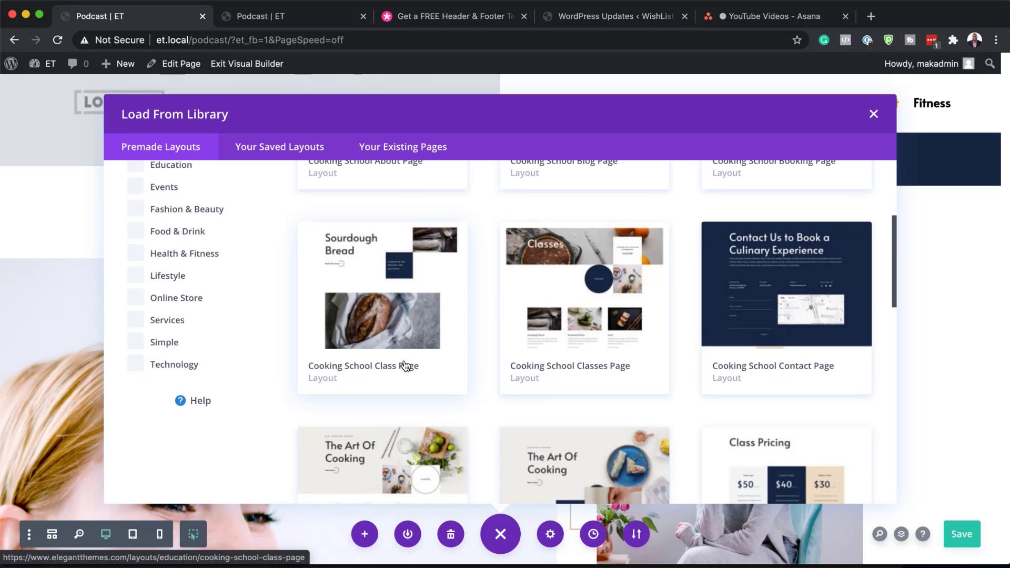
pyautogui.click(406, 365)
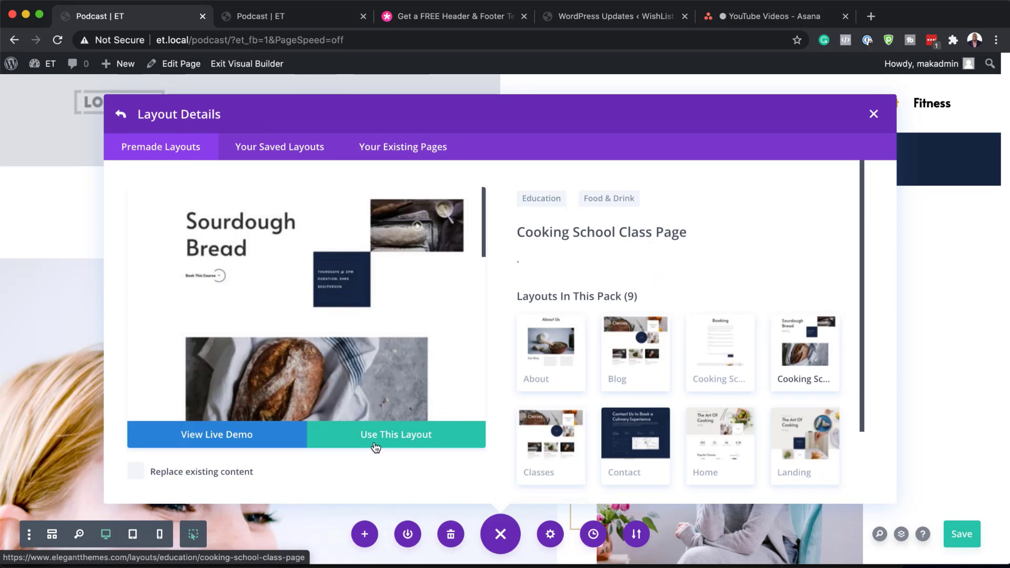
pyautogui.click(416, 443)
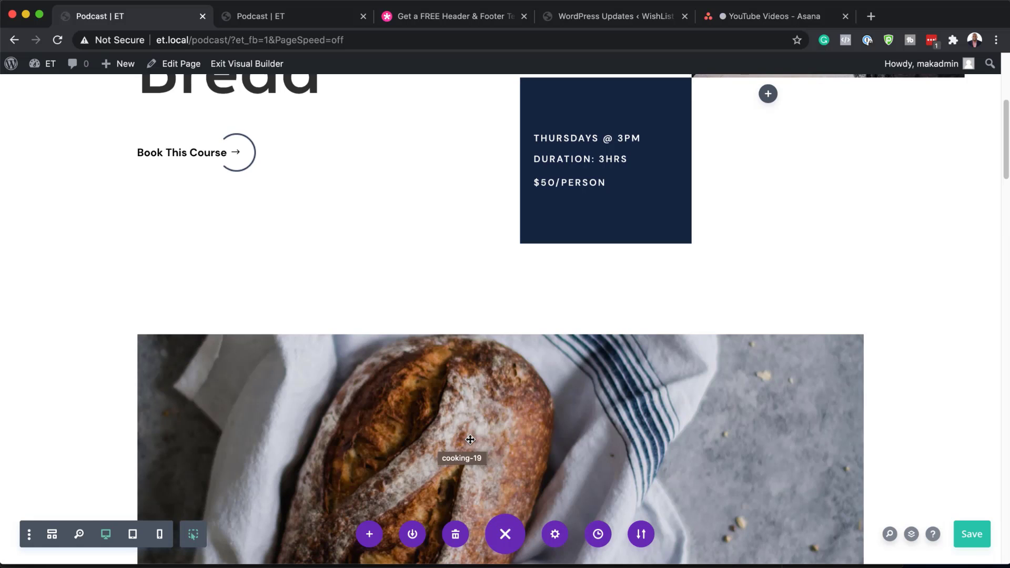
# Review the imported Sourdough Bread layout with its $50/$40/$30 pricing, then save the page
pyautogui.scroll(5, 469, 440)
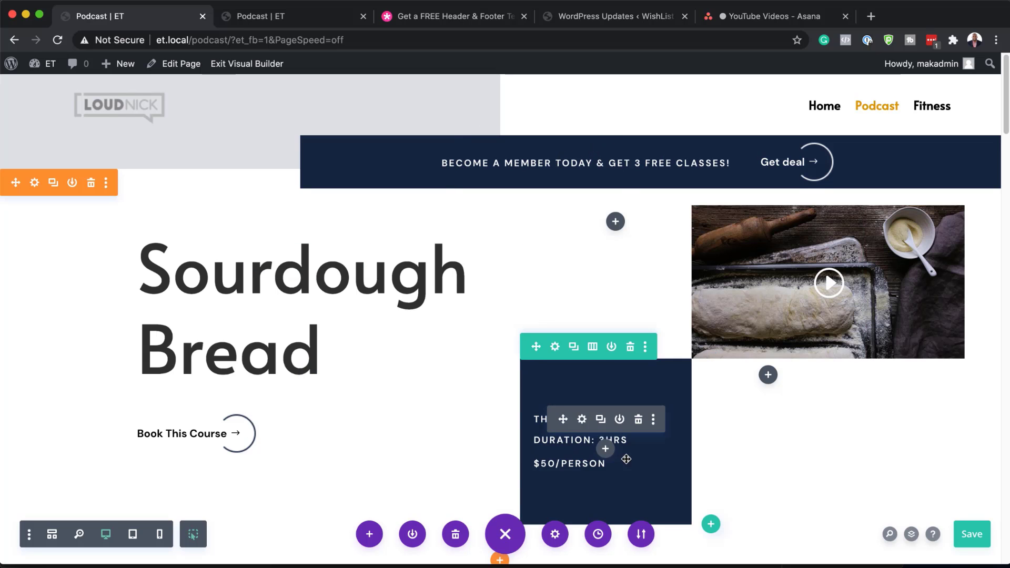
pyautogui.scroll(-3, 605, 442)
pyautogui.scroll(-12, 632, 442)
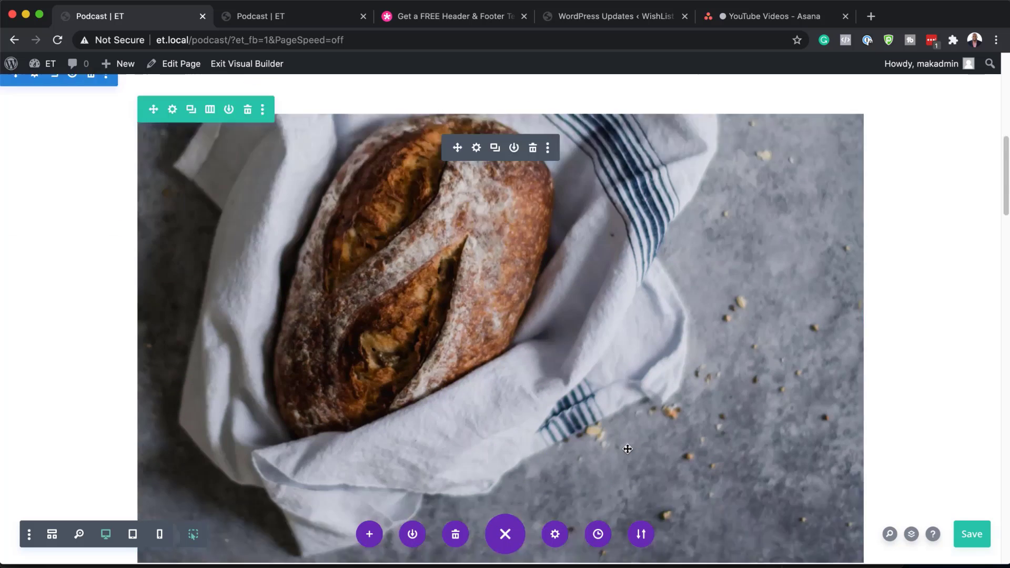
pyautogui.scroll(-9, 628, 447)
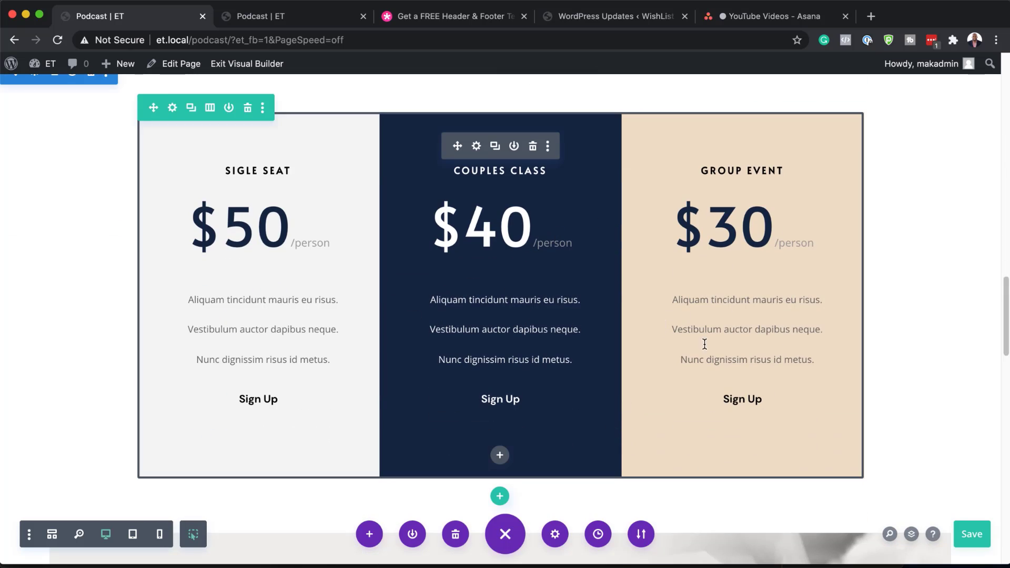
pyautogui.scroll(-20, 590, 452)
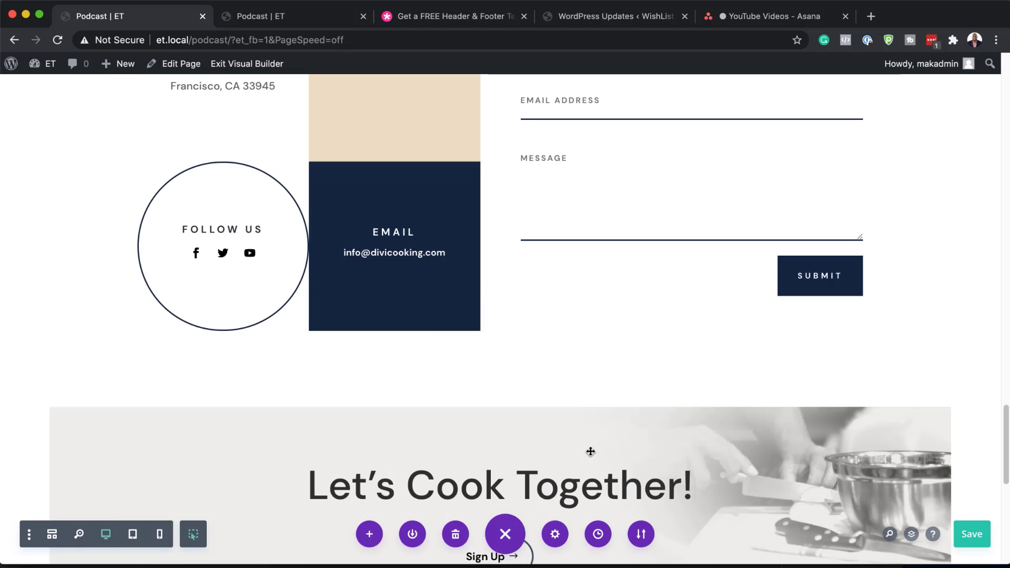
pyautogui.scroll(-9, 406, 340)
pyautogui.scroll(20, 408, 340)
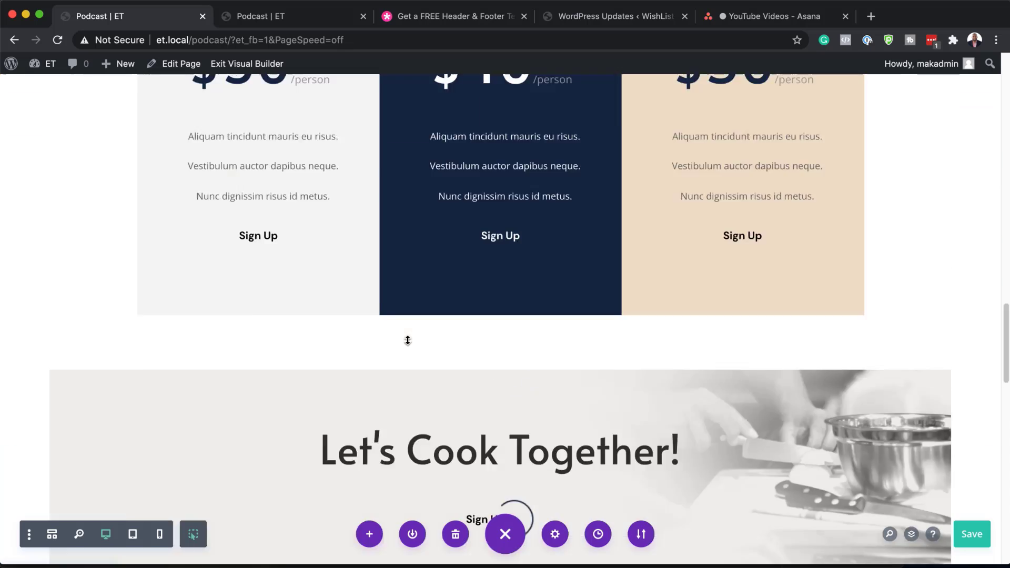
pyautogui.scroll(15, 408, 341)
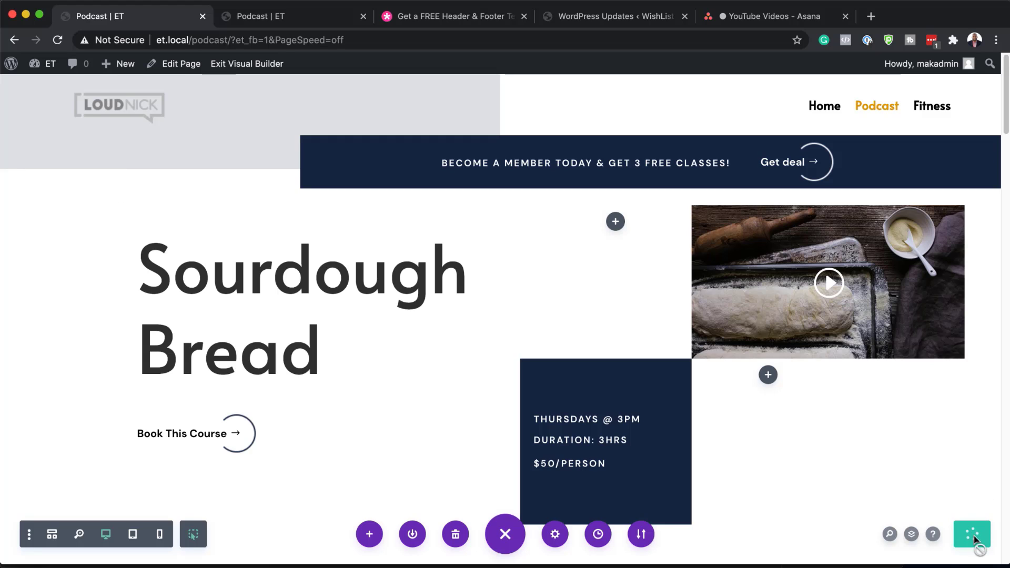
pyautogui.click(258, 66)
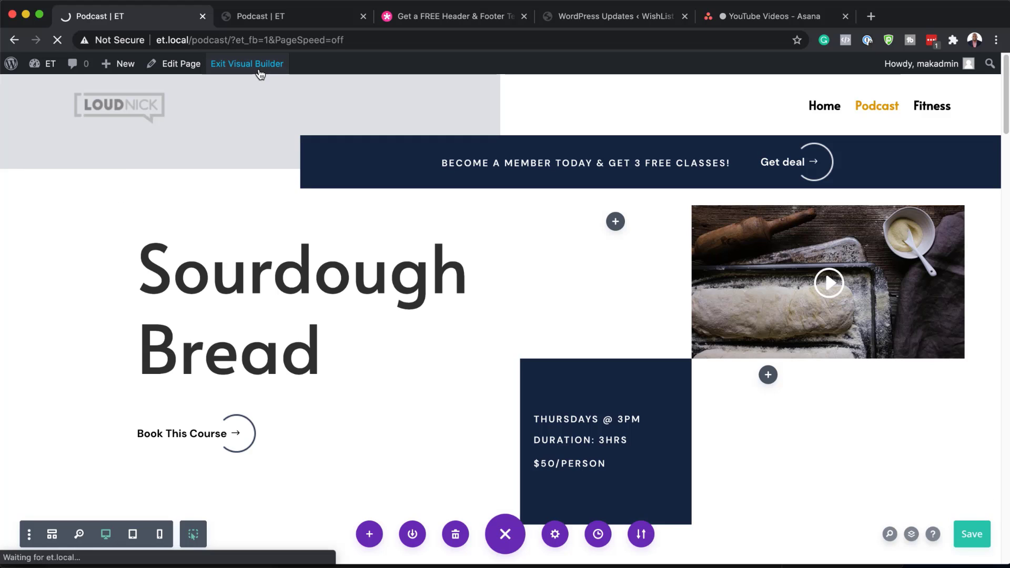
# Scroll the live Podcast page past the $50/$40/$30 pricing down to the new footer
pyautogui.scroll(-3, 469, 301)
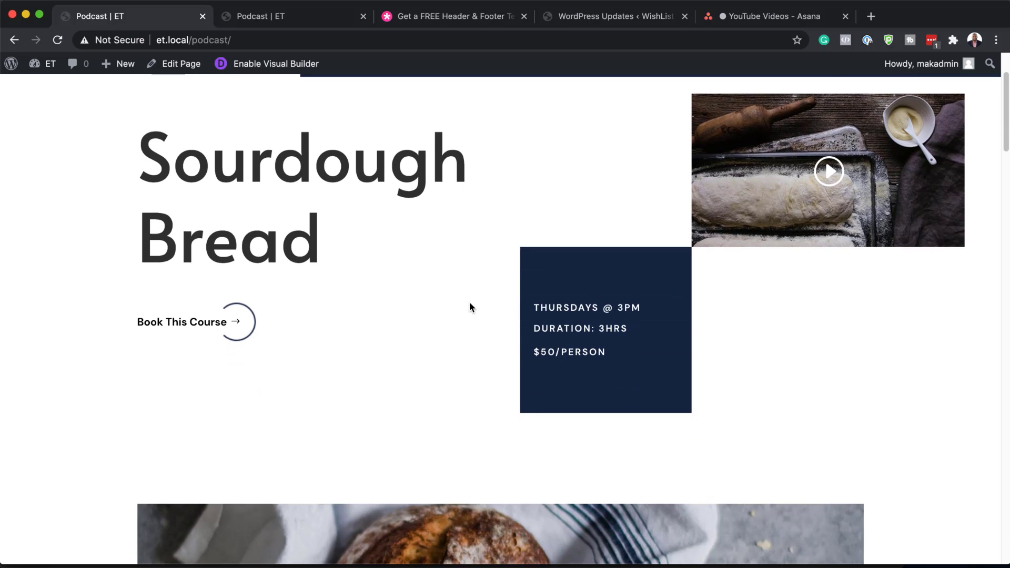
pyautogui.scroll(-10, 469, 303)
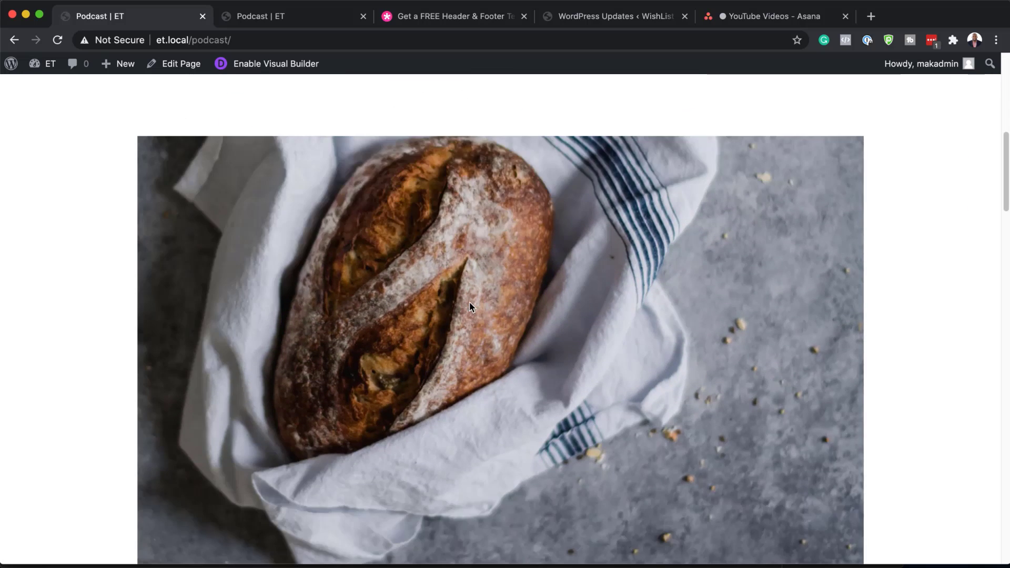
pyautogui.scroll(-15, 469, 303)
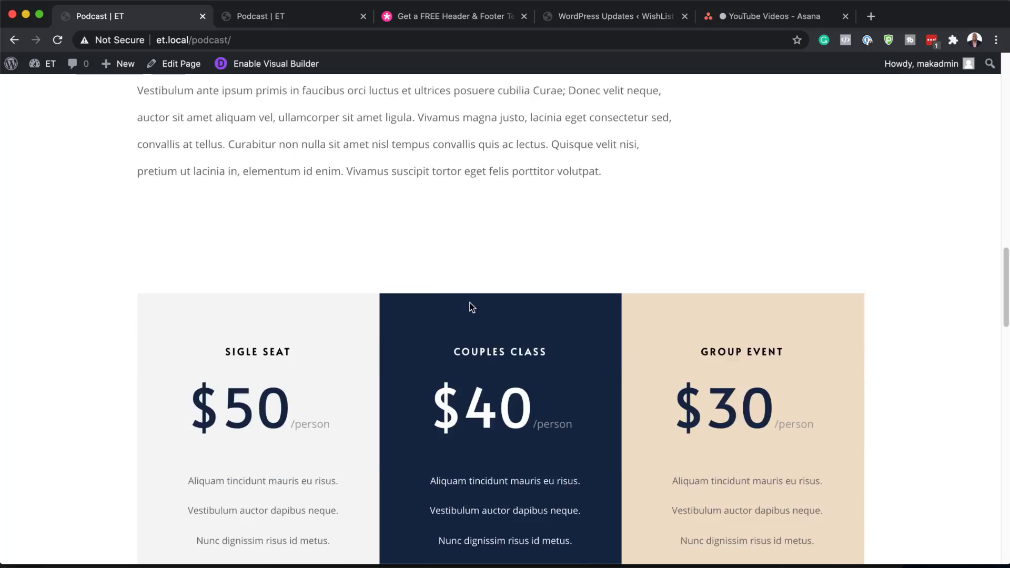
pyautogui.scroll(-20, 472, 307)
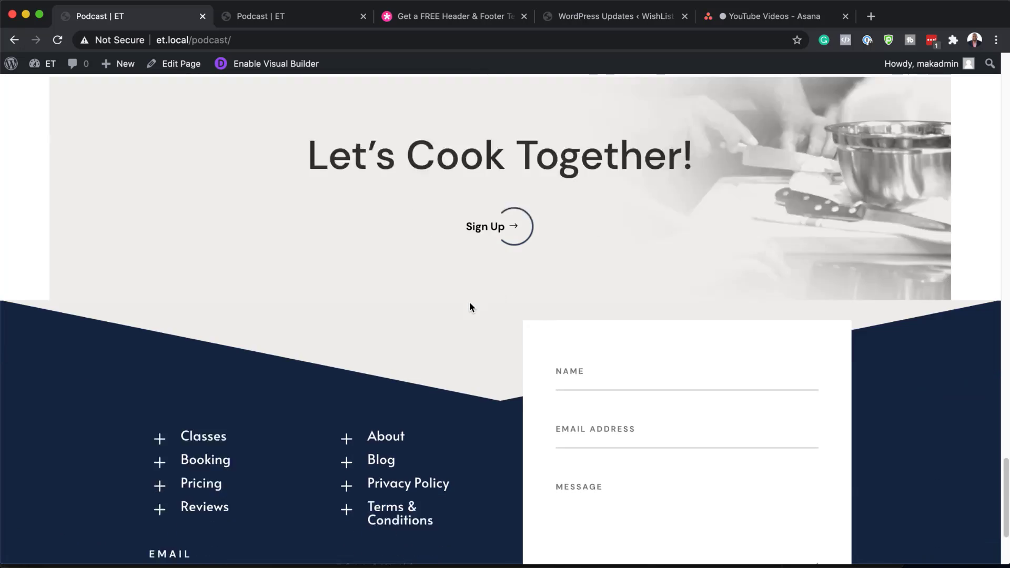
pyautogui.scroll(-3, 469, 308)
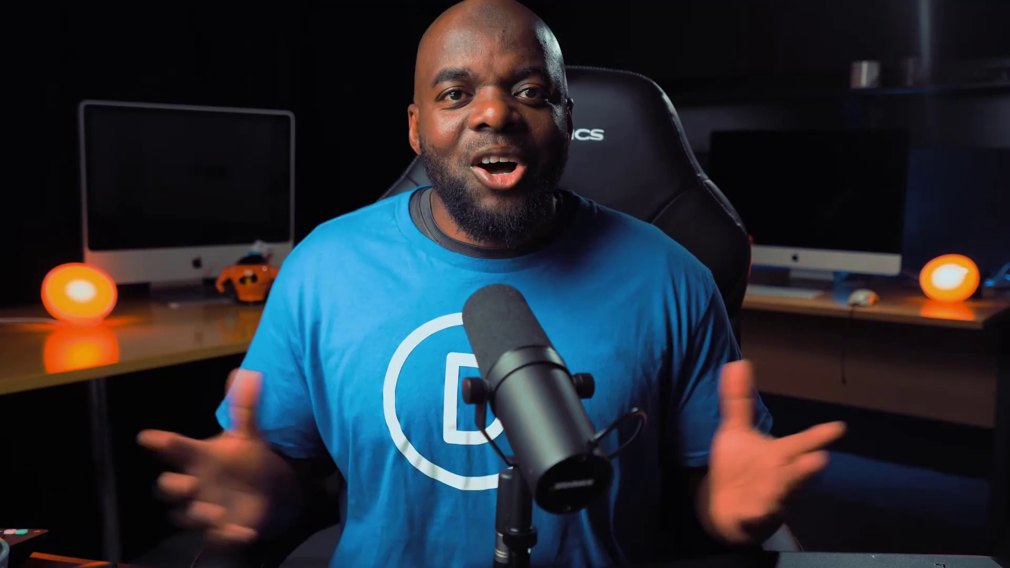